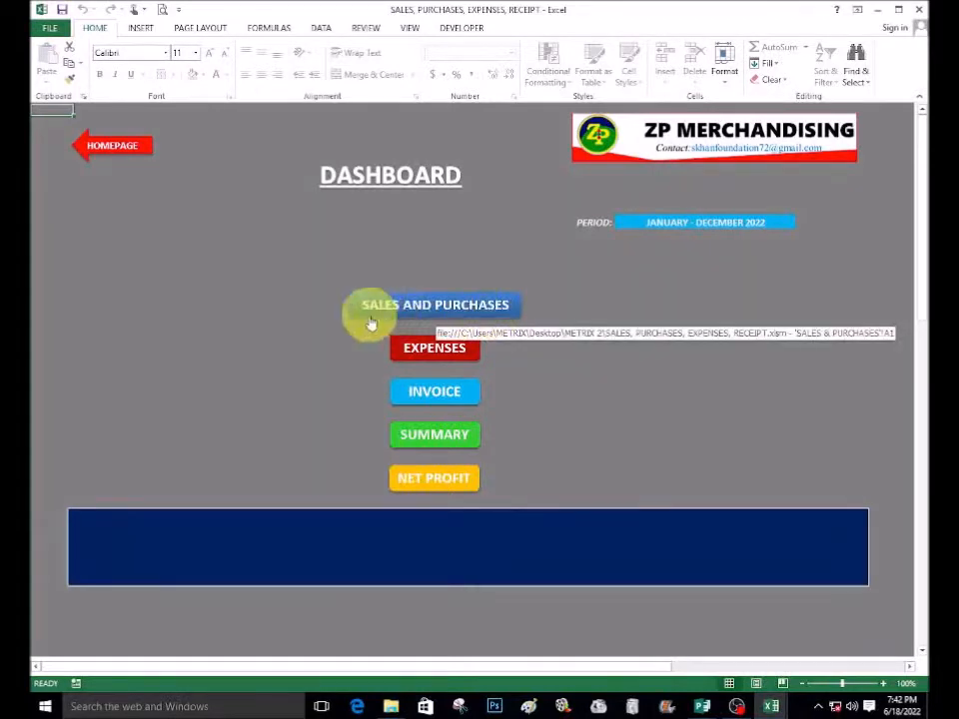
- Open the Sales and Purchases sheet and fill the Product 1 row with ID PR001, name SUGAR, units BOXES and comment UK
left_click(506, 308)
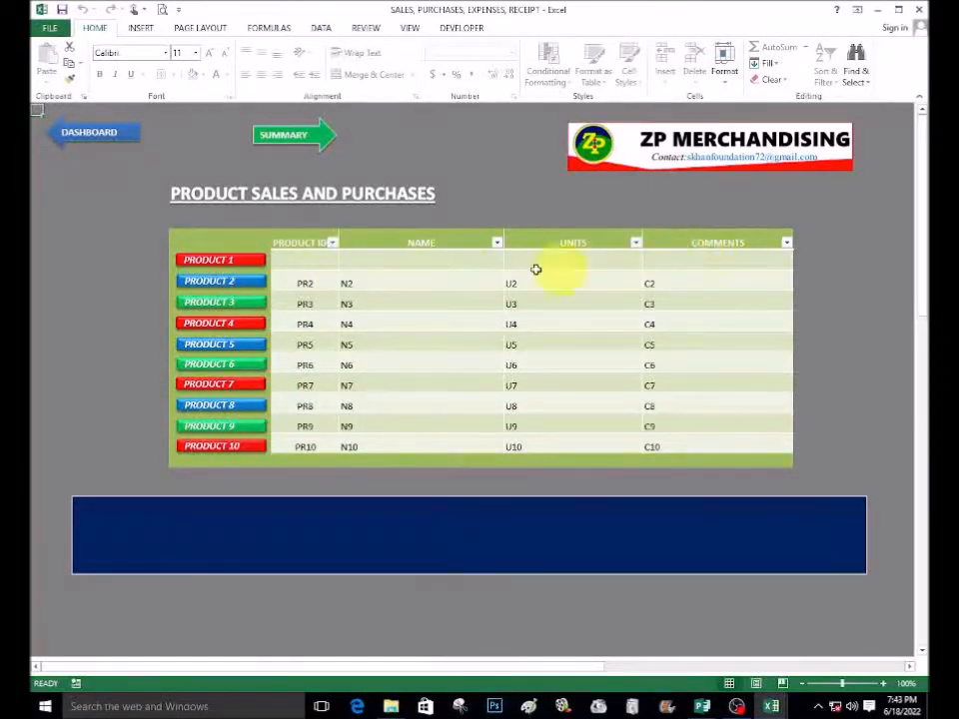
left_click(300, 258)
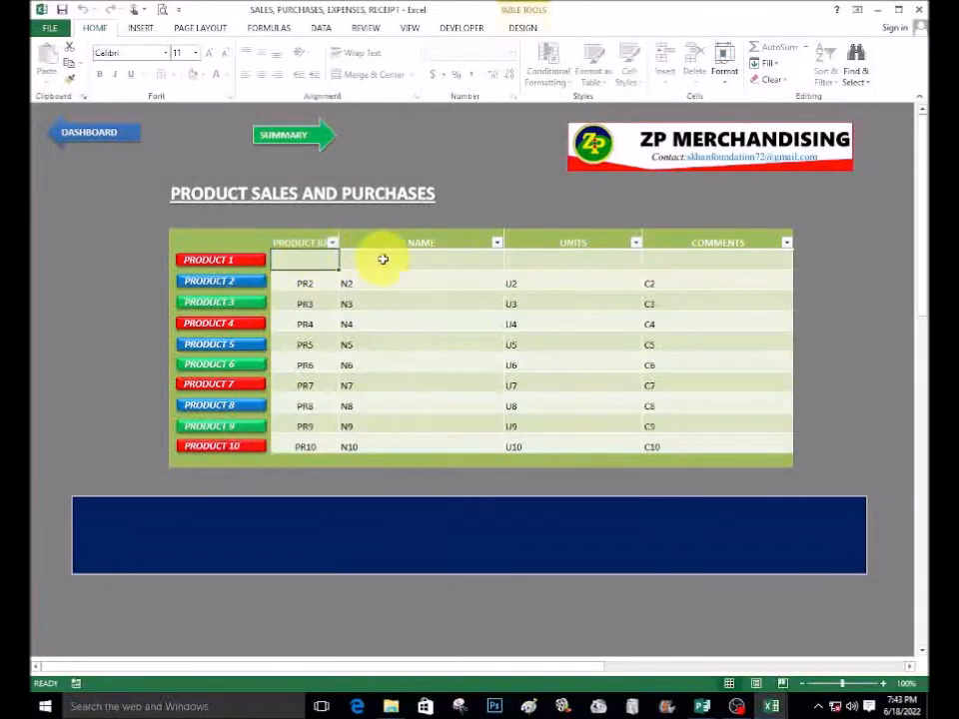
type("PR001")
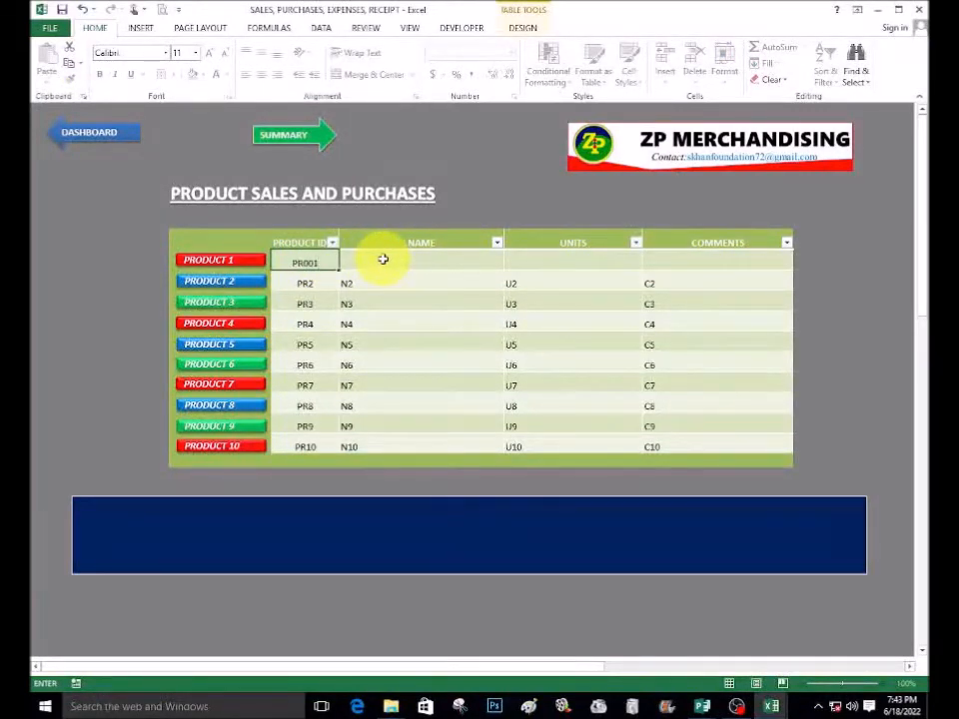
left_click(382, 259)
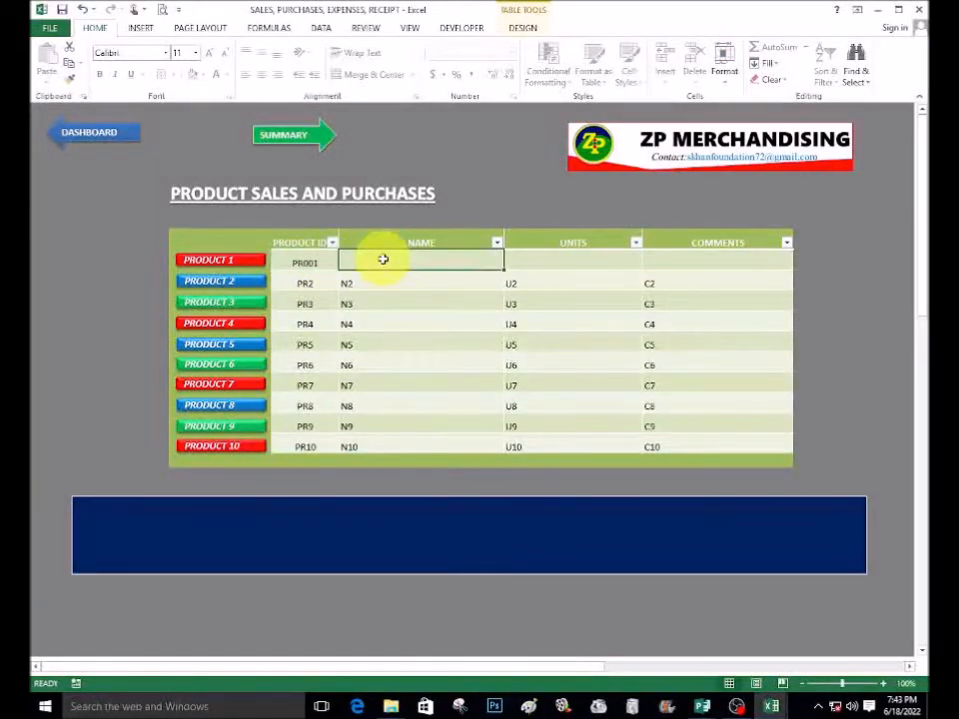
type("Su")
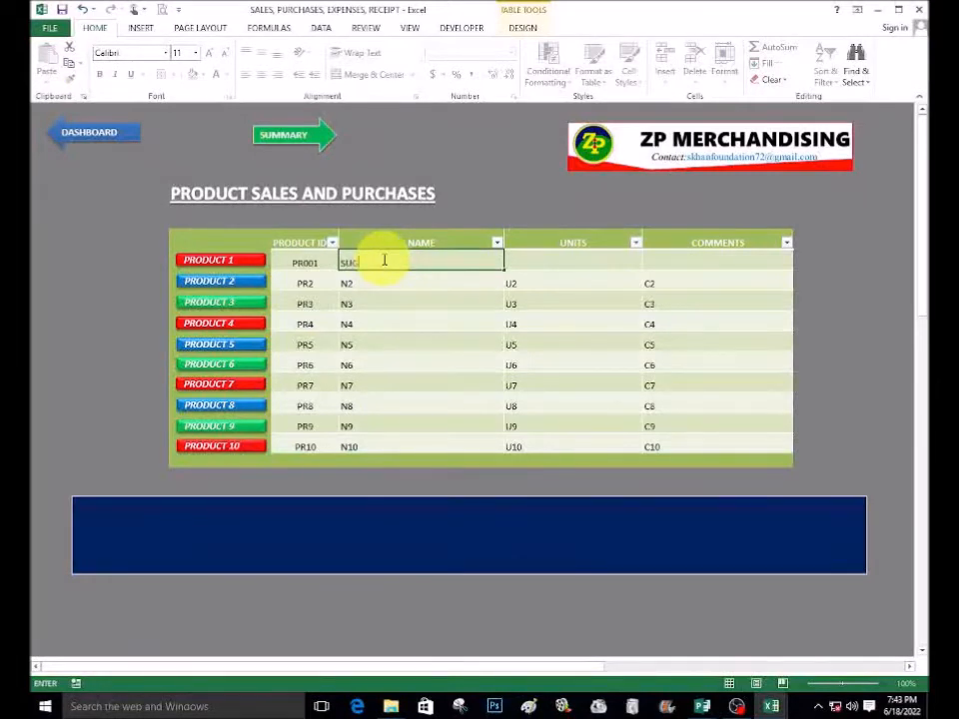
left_click(541, 256)
type("BOXES")
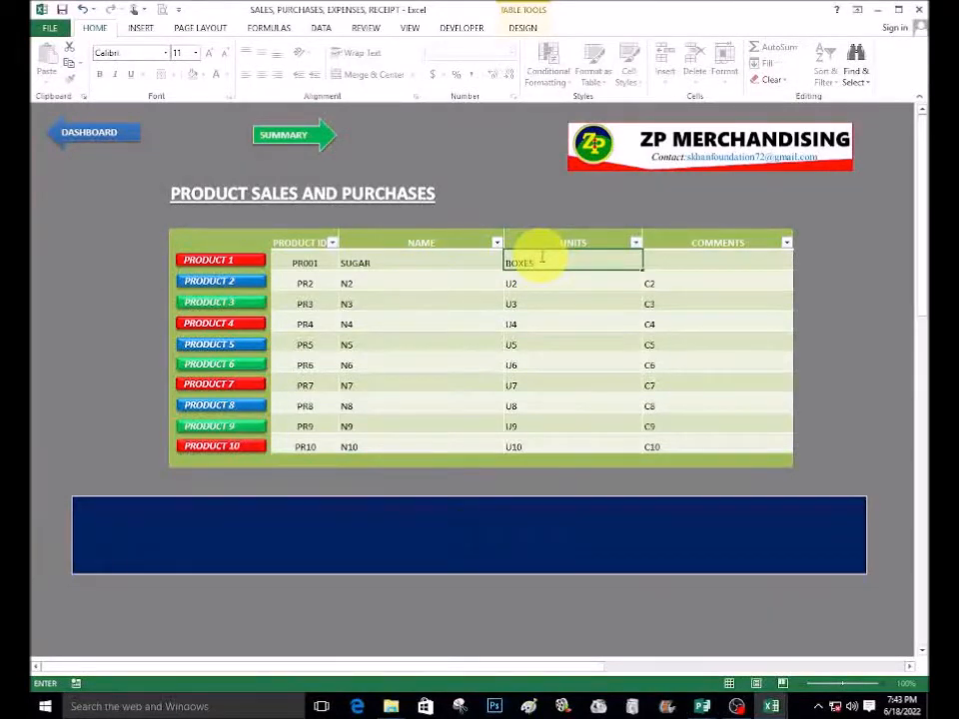
left_click(708, 257)
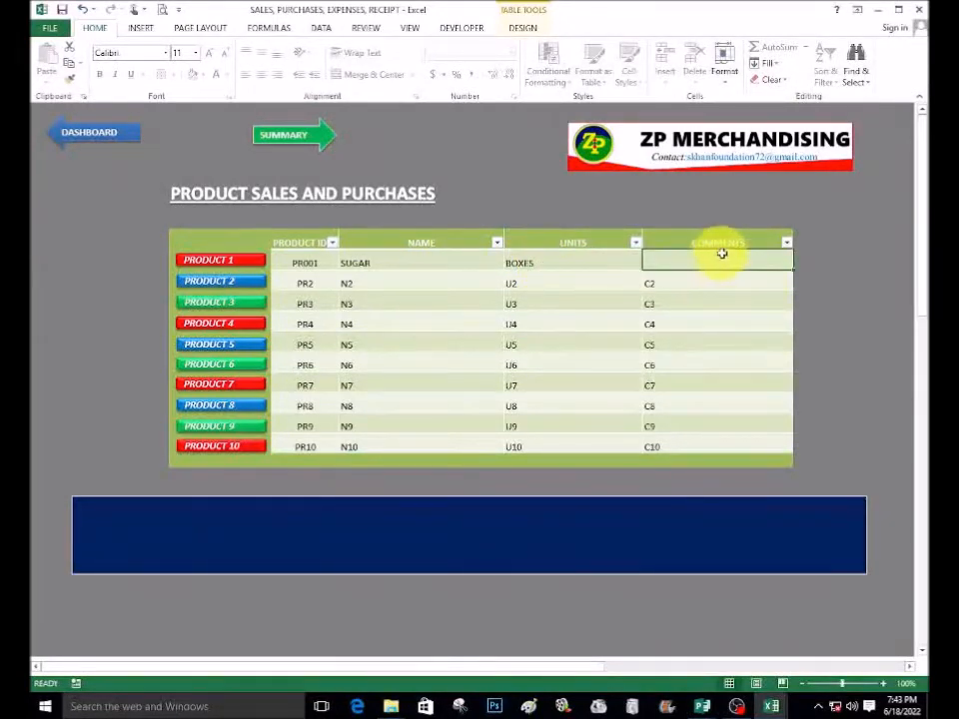
type("UK")
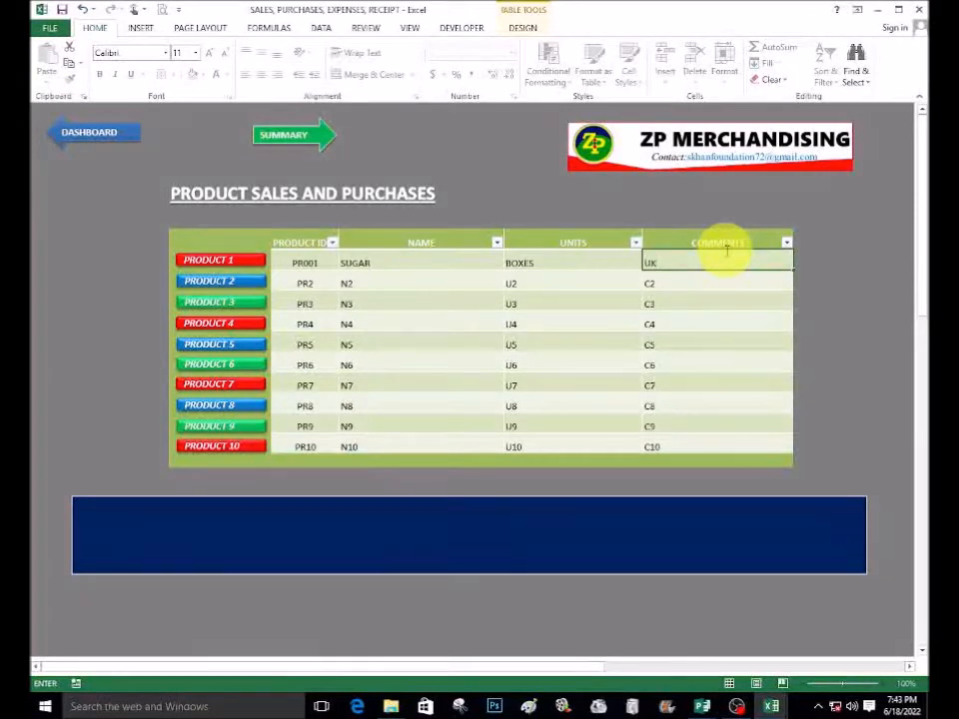
left_click(566, 283)
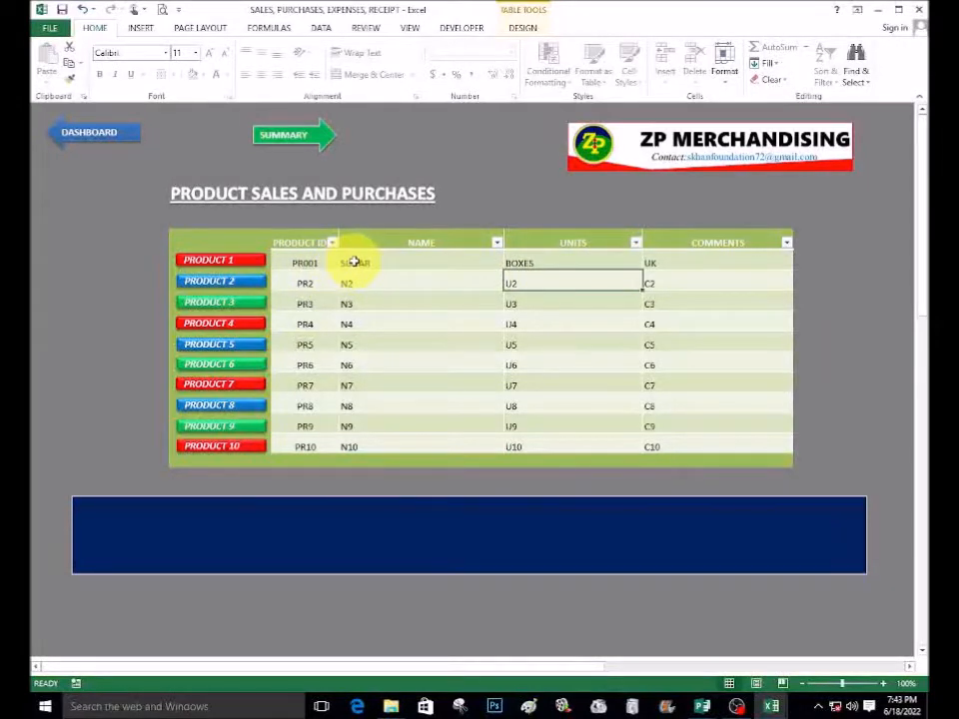
- Open Product 1's record sheet and set the cost price above its purchases table to 1000
left_click(208, 263)
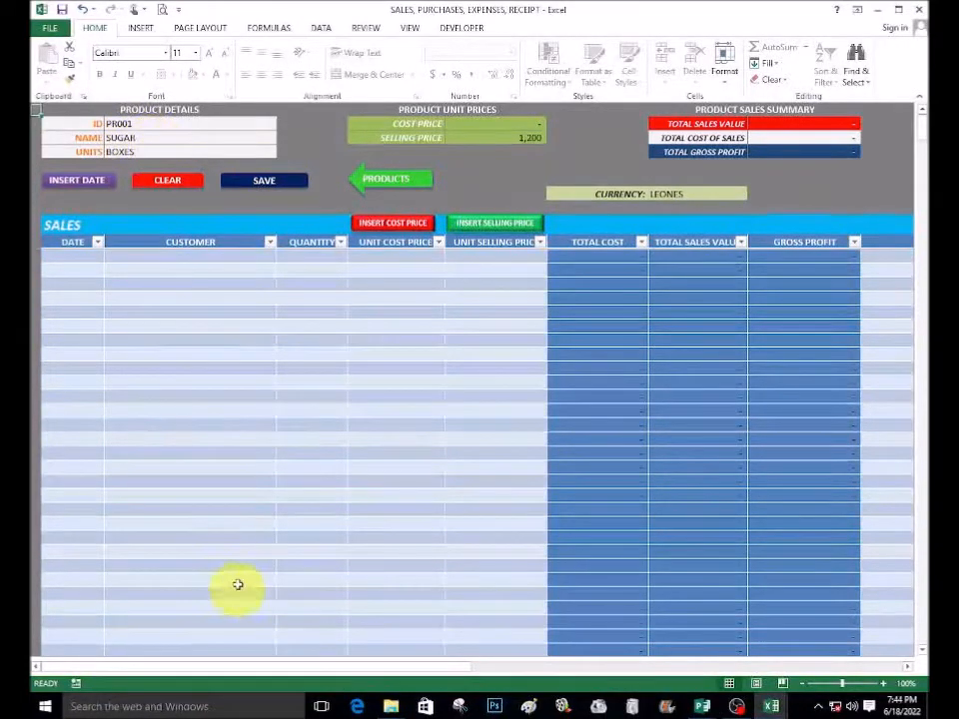
left_click_drag(360, 672, 627, 680)
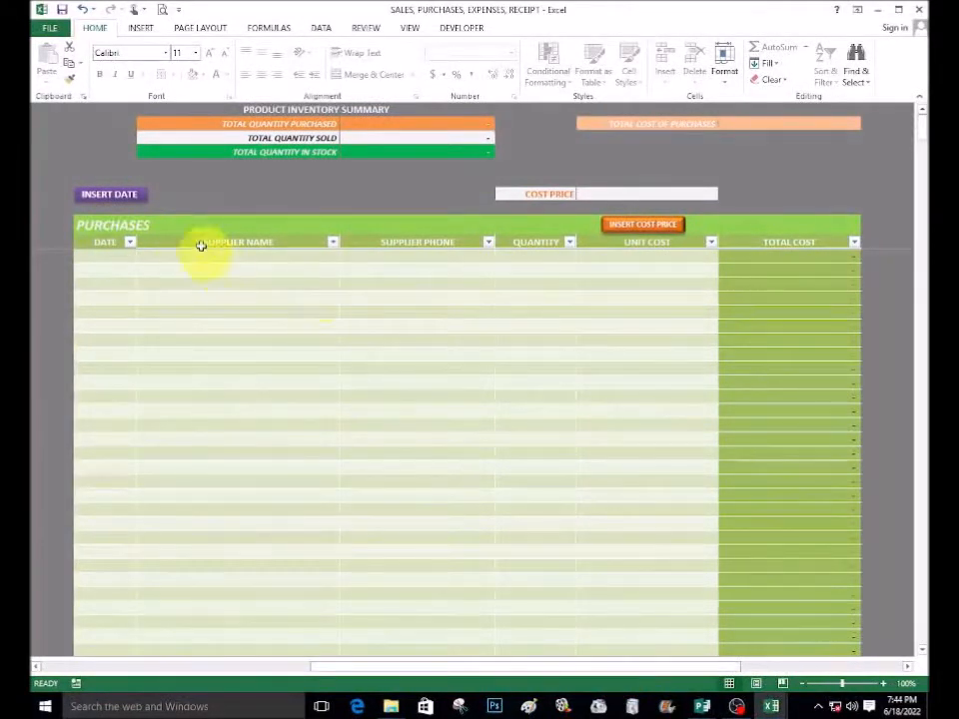
left_click(627, 192)
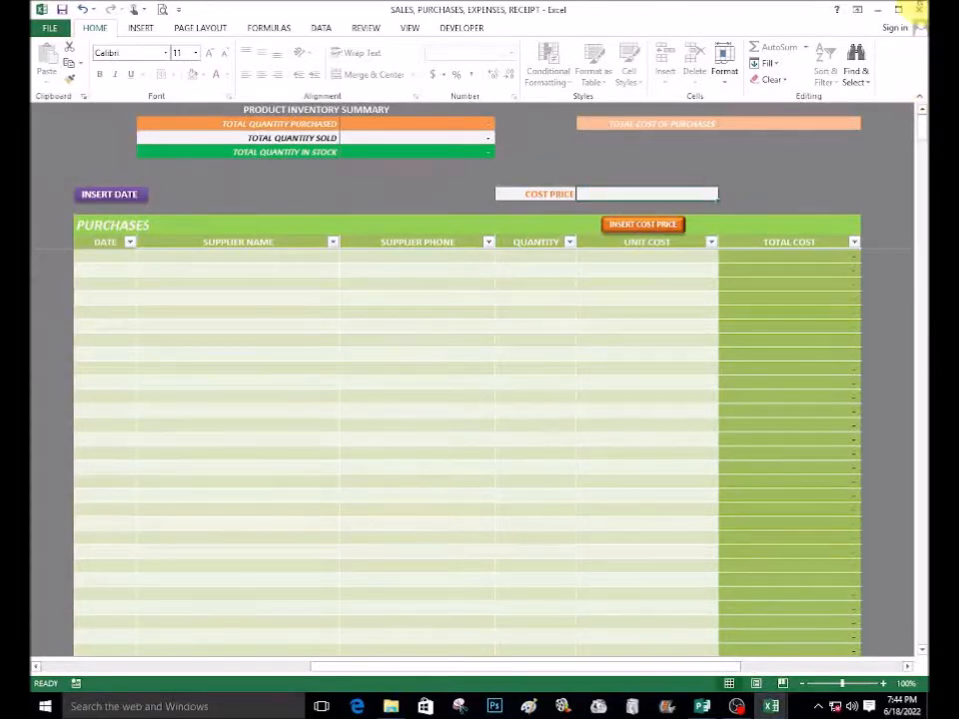
type("1000")
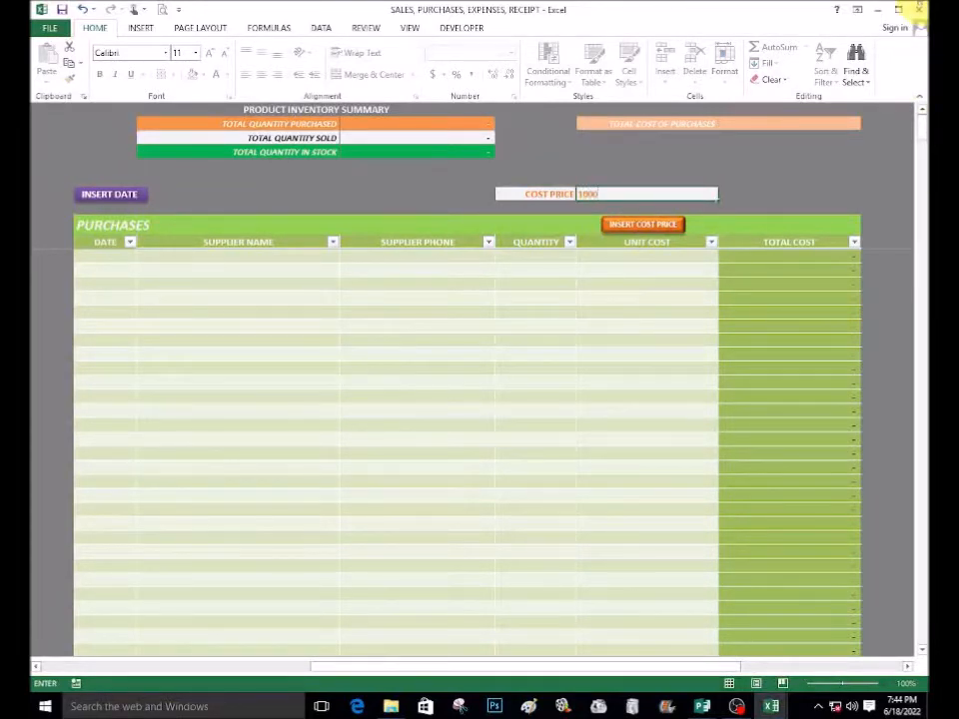
left_click(619, 341)
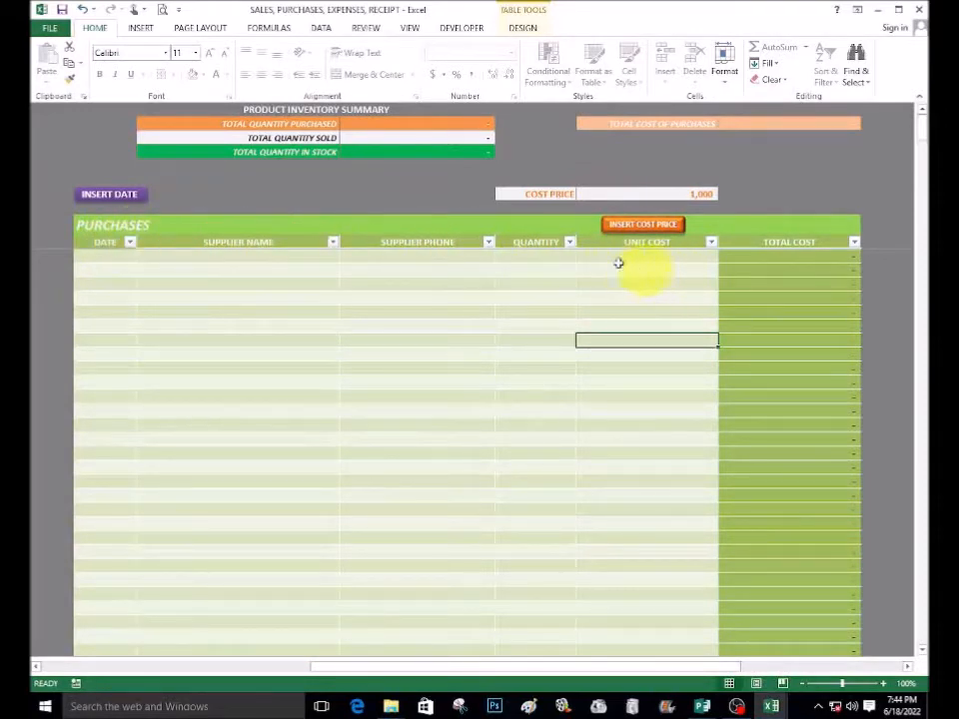
- Start the first purchase row with the current date, supplier name TK and the supplier's phone number
left_click(120, 256)
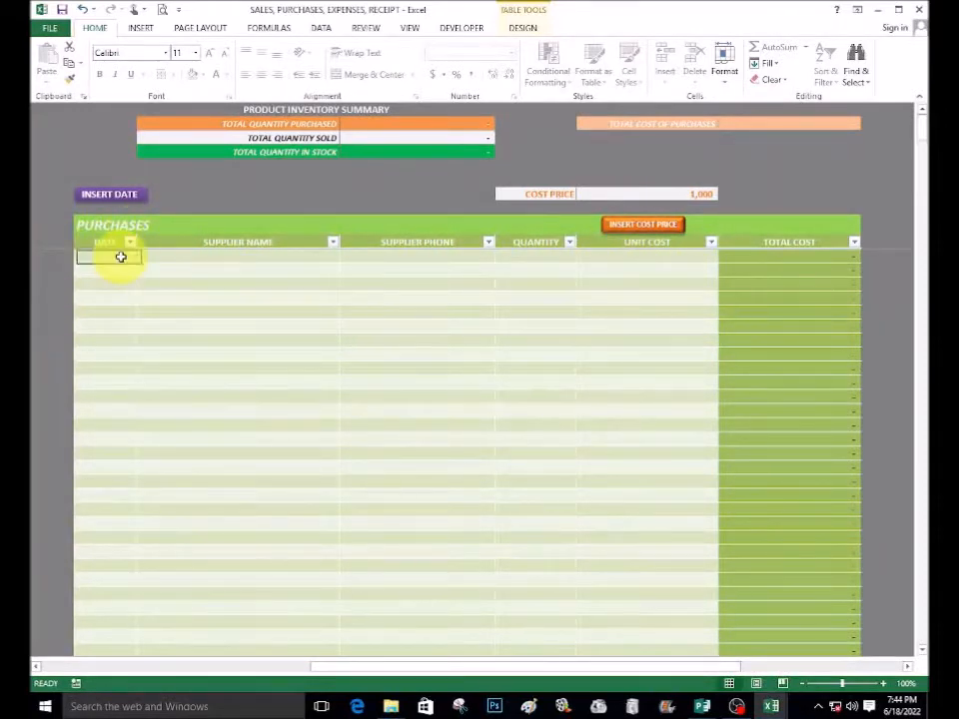
left_click(122, 199)
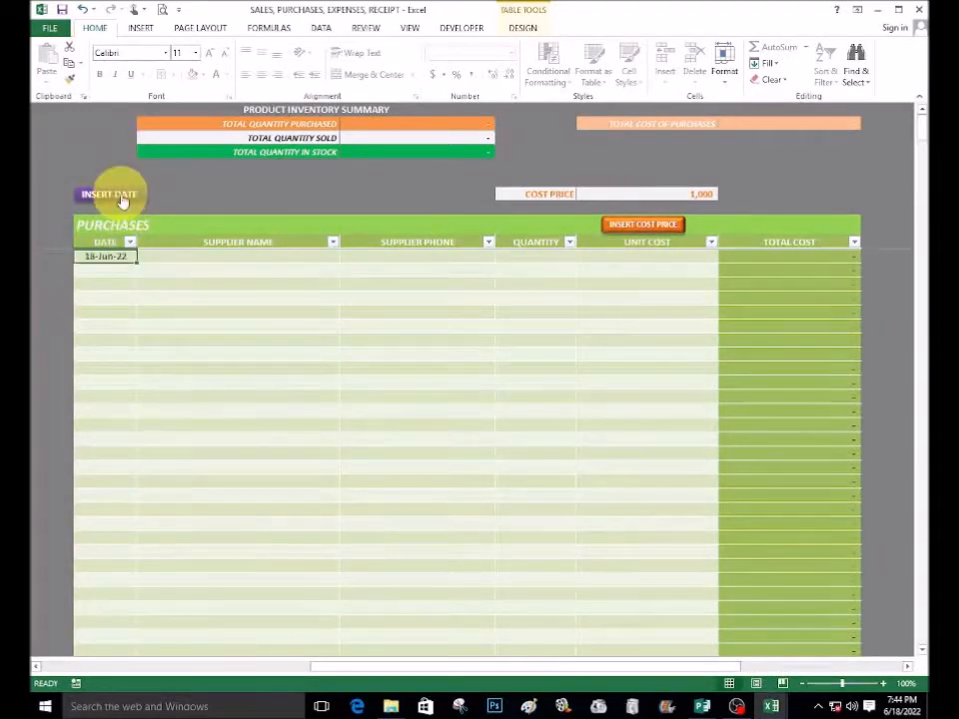
left_click(182, 256)
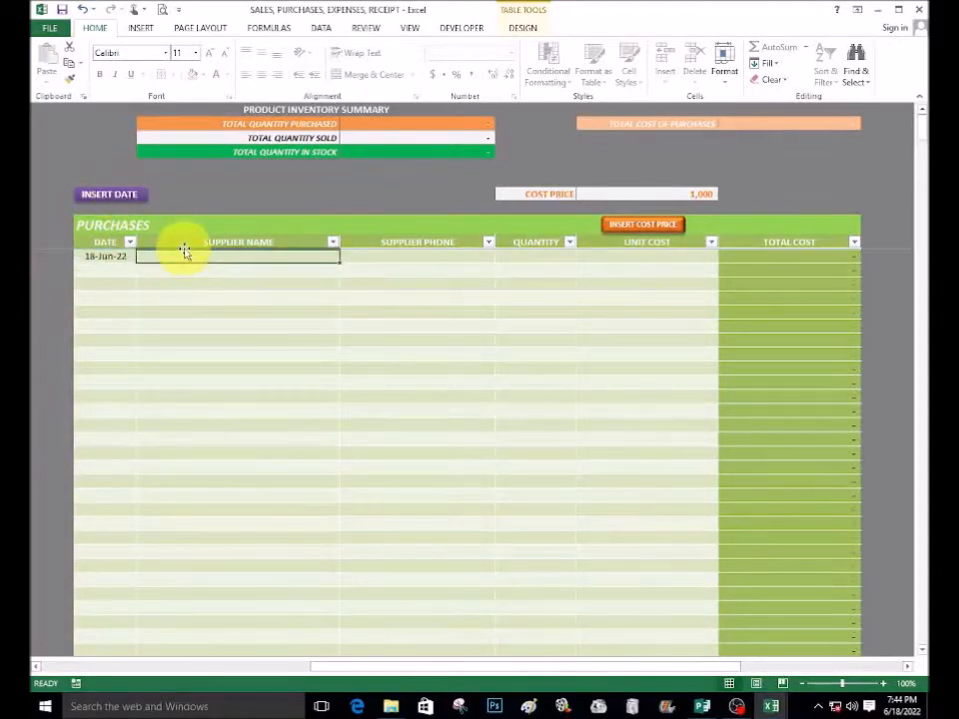
type("TK")
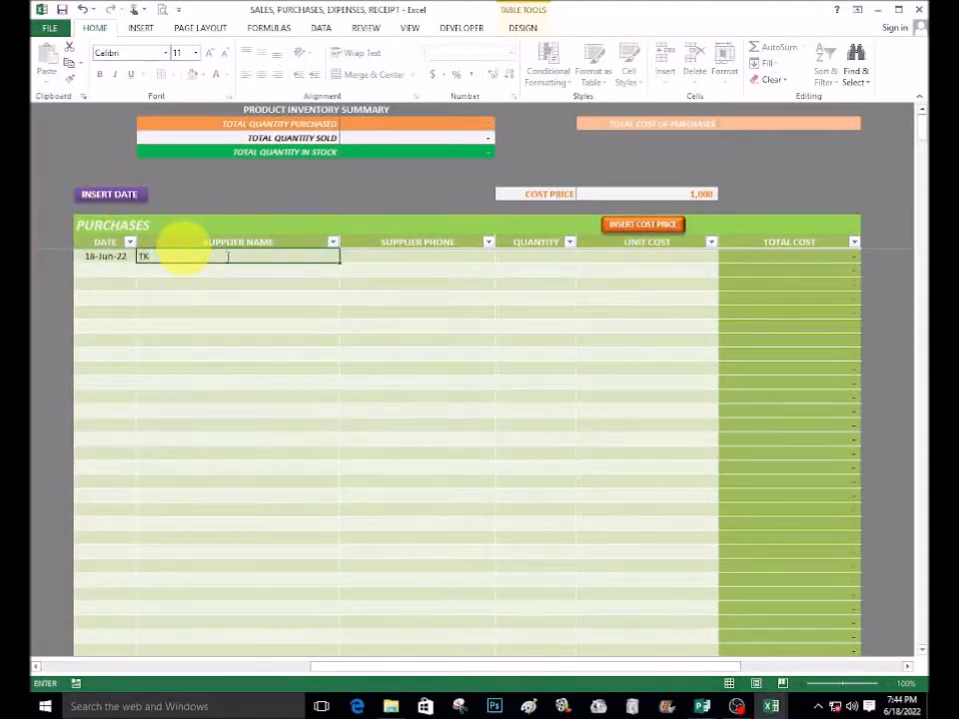
left_click(415, 256)
type("222")
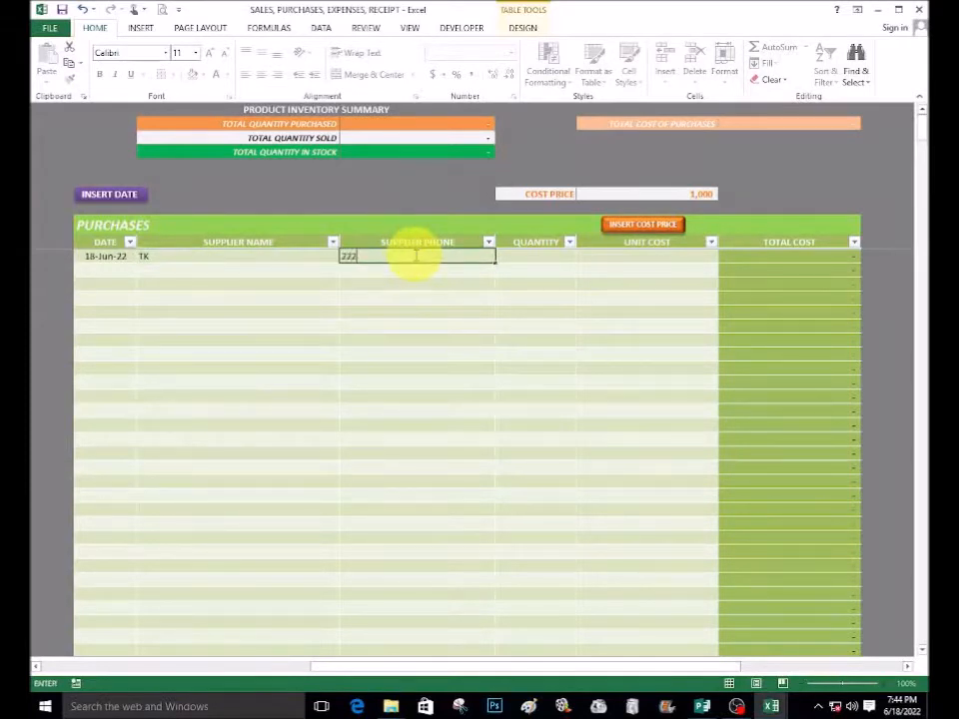
- Enter quantity 10 in the first purchase row and insert the stored cost price as its unit cost
left_click(558, 258)
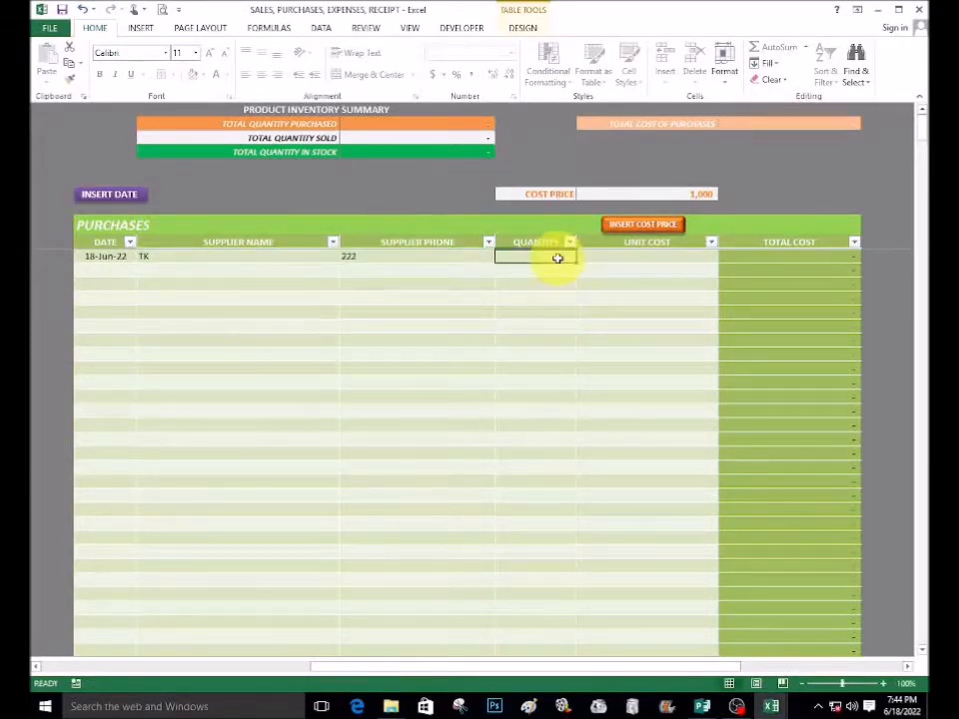
type("1")
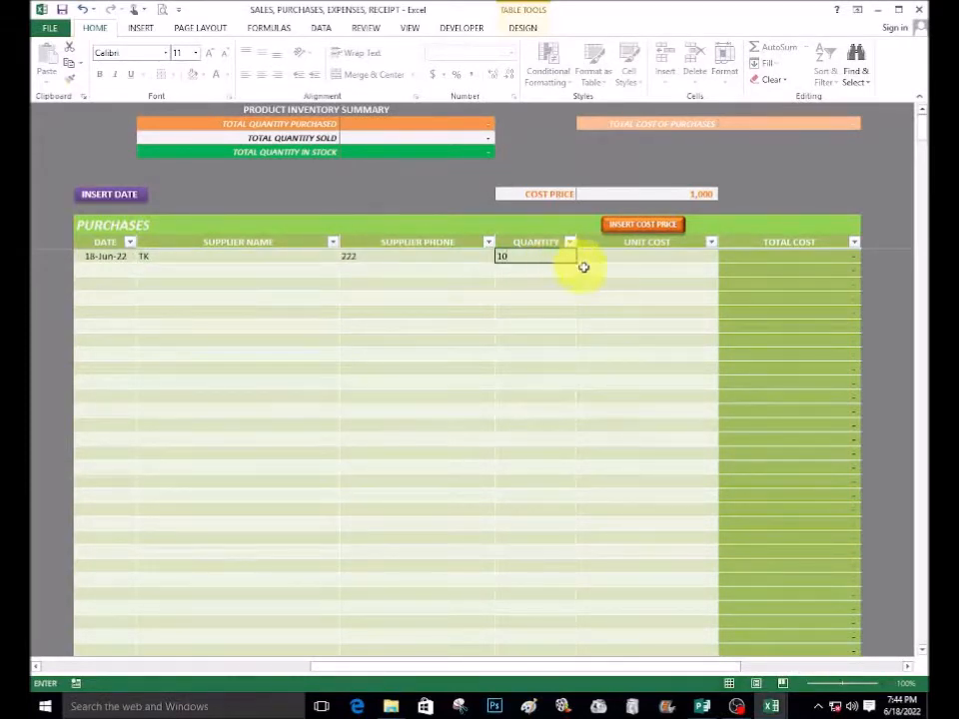
type("0")
left_click(601, 259)
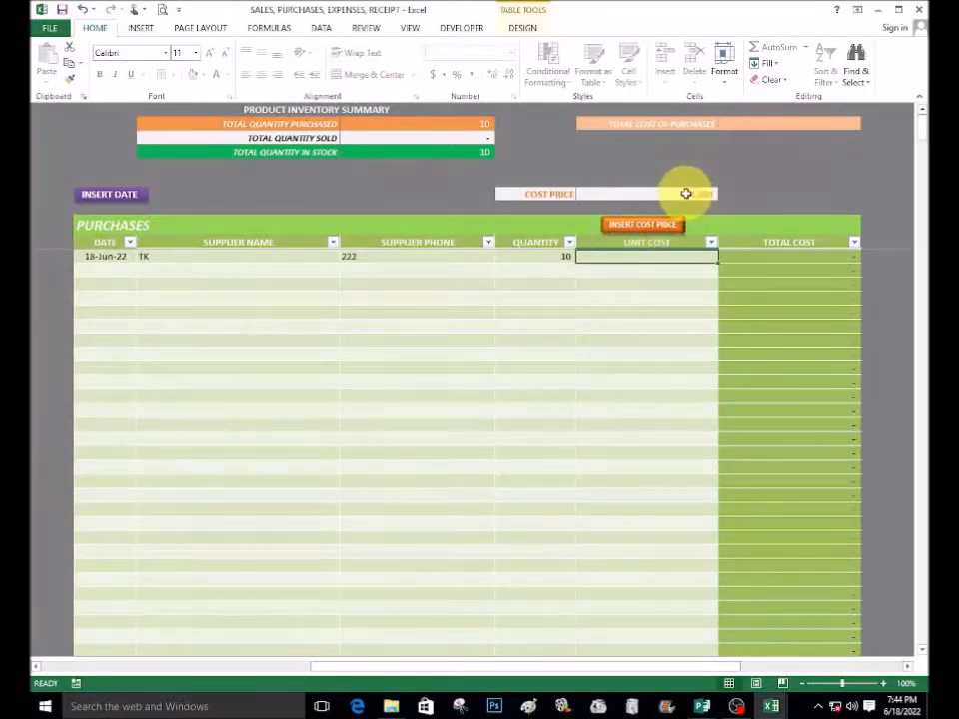
left_click(637, 227)
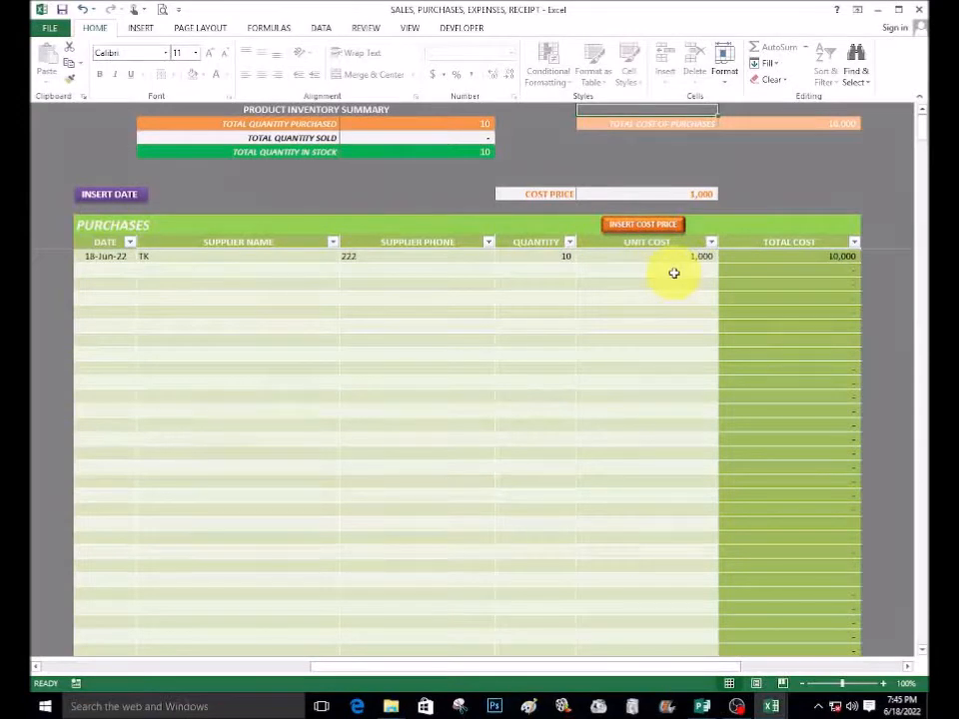
- Start the second purchase row with the current date, supplier name KK and the supplier's phone number
left_click(117, 271)
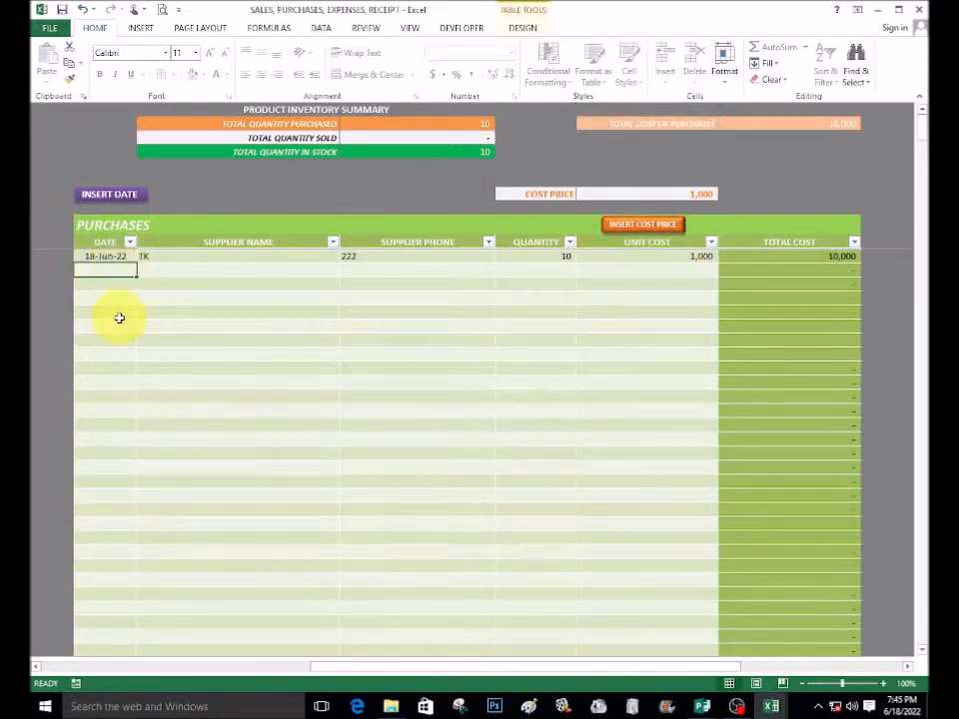
left_click(118, 196)
left_click(164, 265)
type("KK")
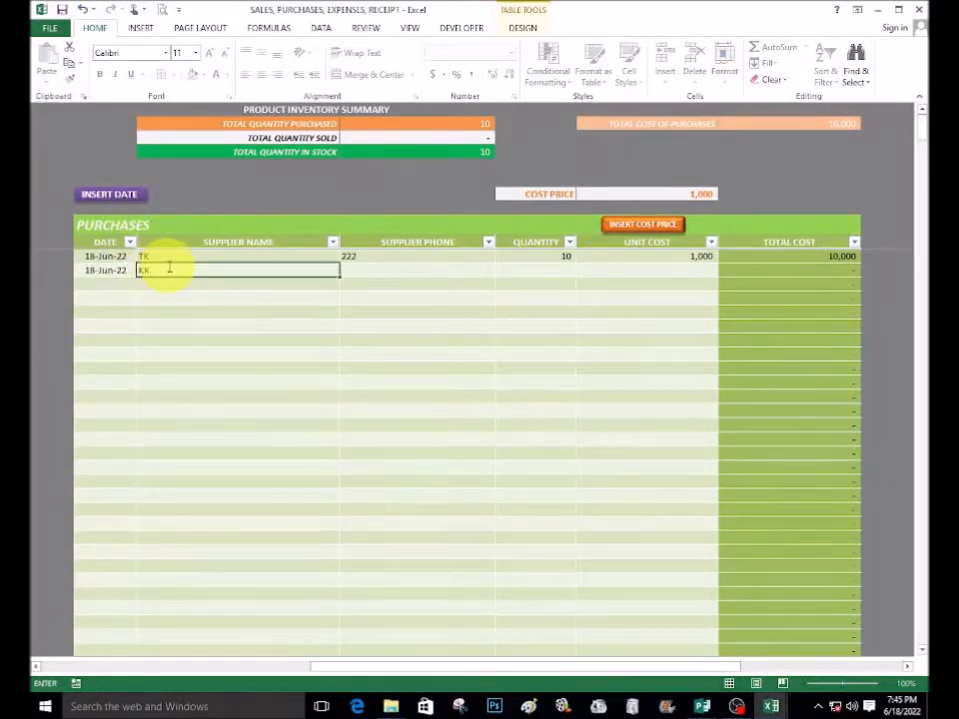
left_click(361, 272)
type("2")
type("333")
- Enter quantity 5 in the second purchase row and insert the stored cost price as its unit cost
left_click(524, 270)
type("5")
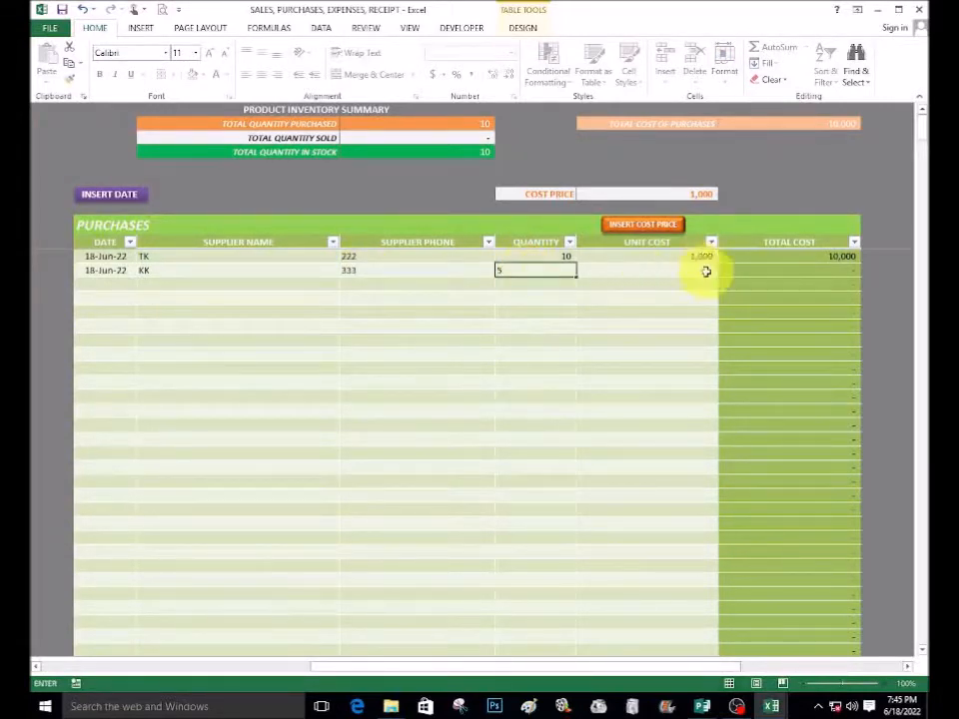
left_click(671, 282)
left_click(665, 270)
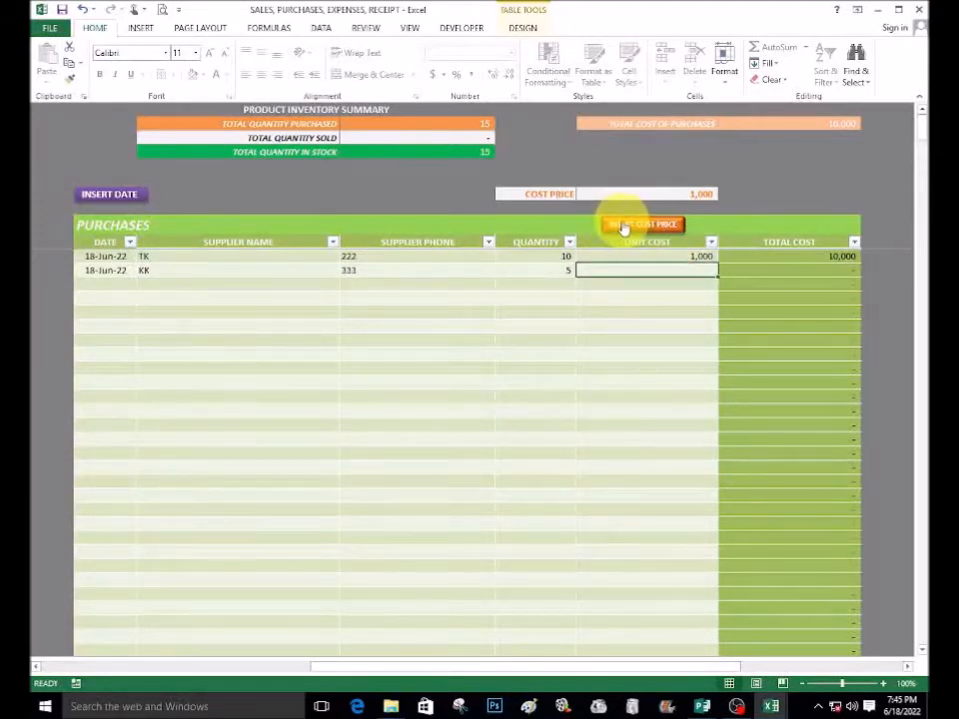
left_click(623, 228)
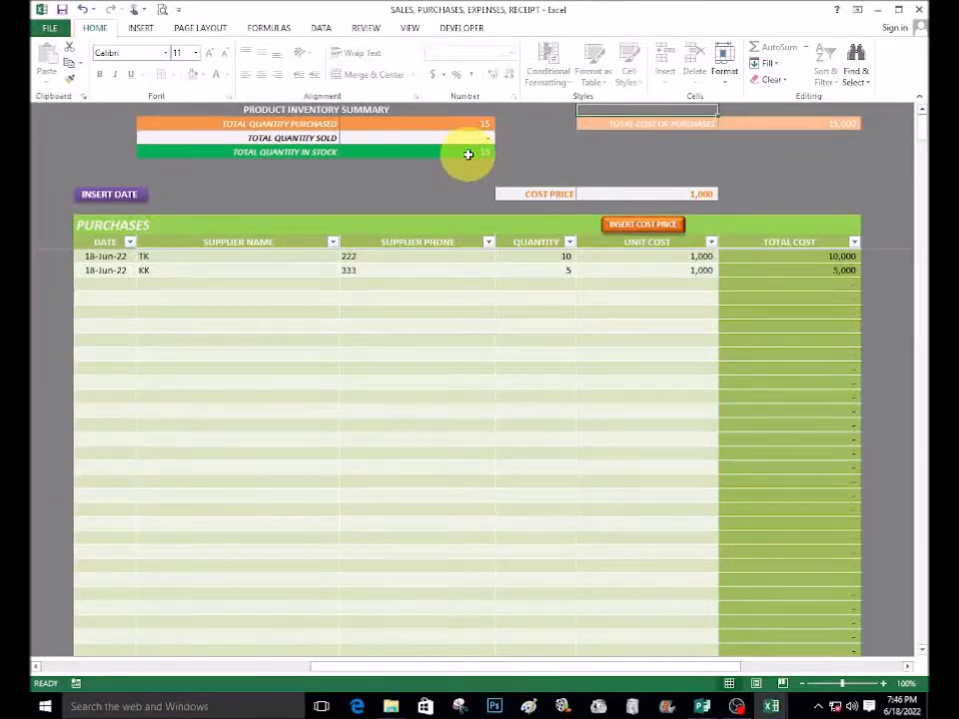
- Return to the sales area and set the product's selling price to 1200
left_click_drag(616, 666, 253, 644)
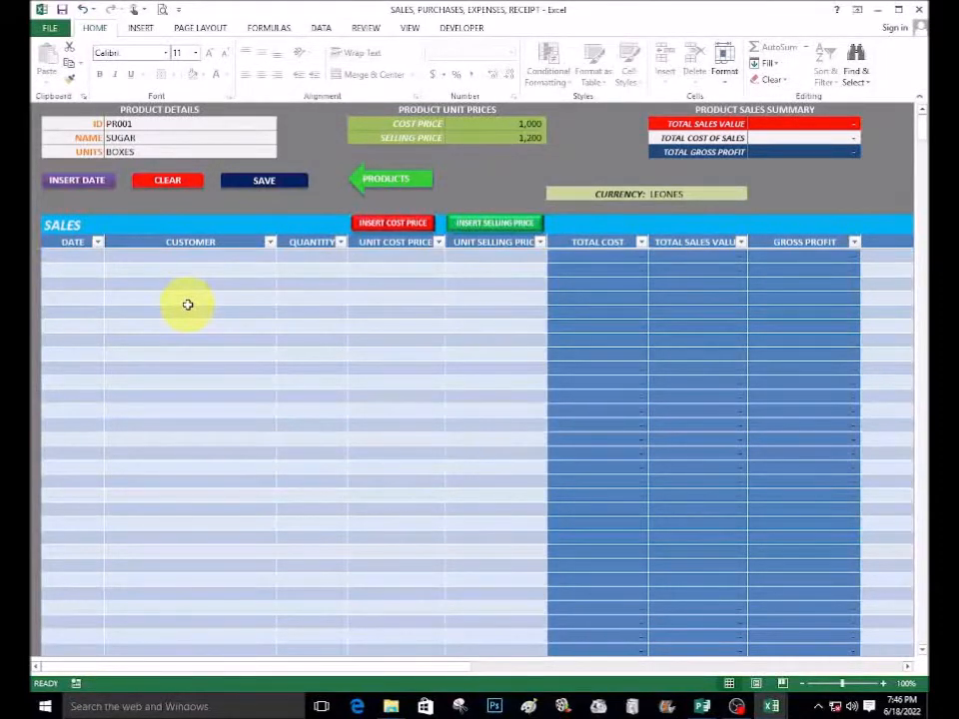
left_click(515, 137)
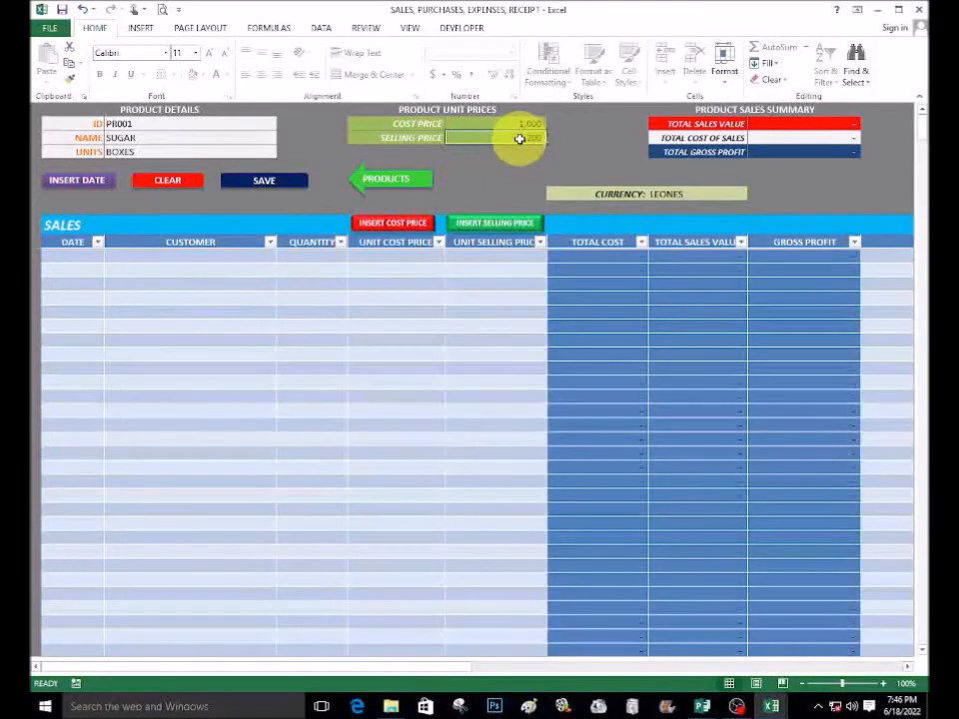
type("1,")
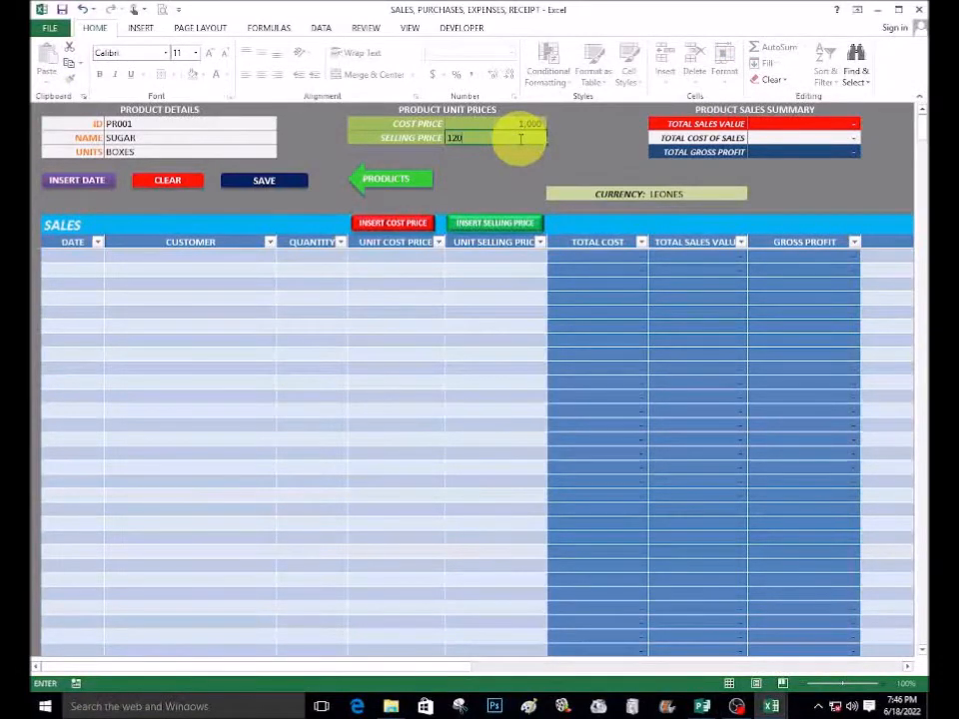
type("200")
key("Return")
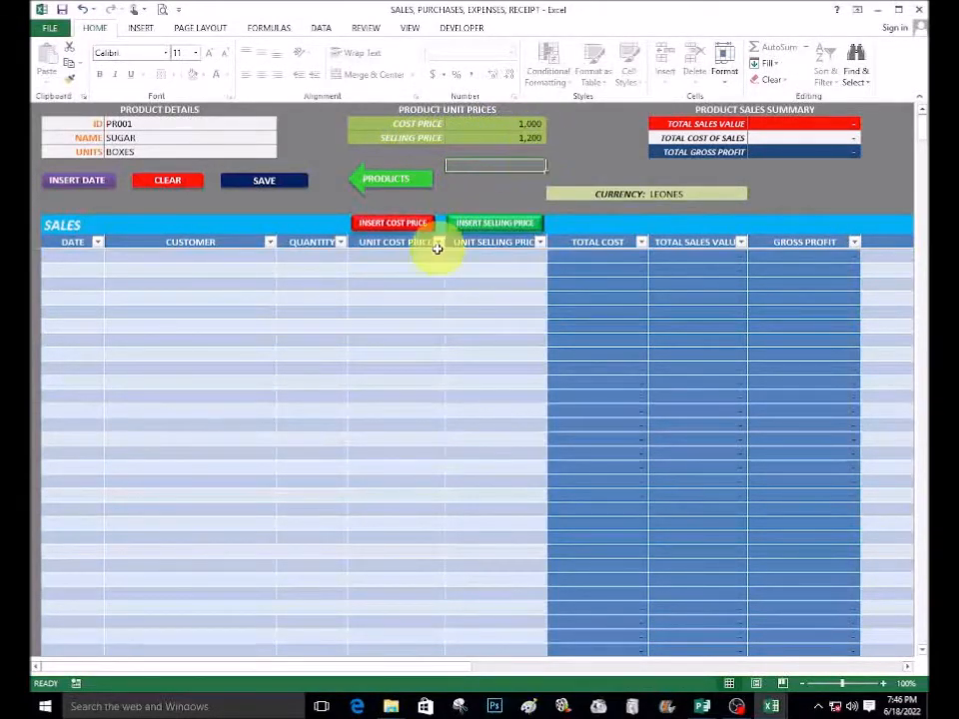
- Start the first sales row with the current date, customer BK and quantity 7
left_click(77, 257)
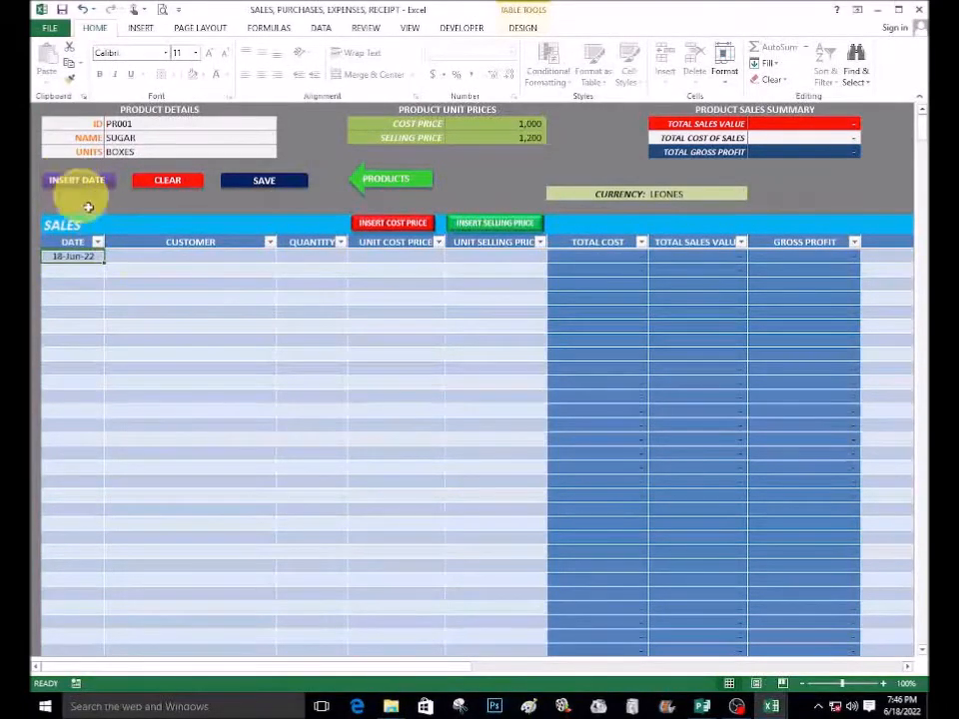
left_click(178, 255)
type("IB")
type("K")
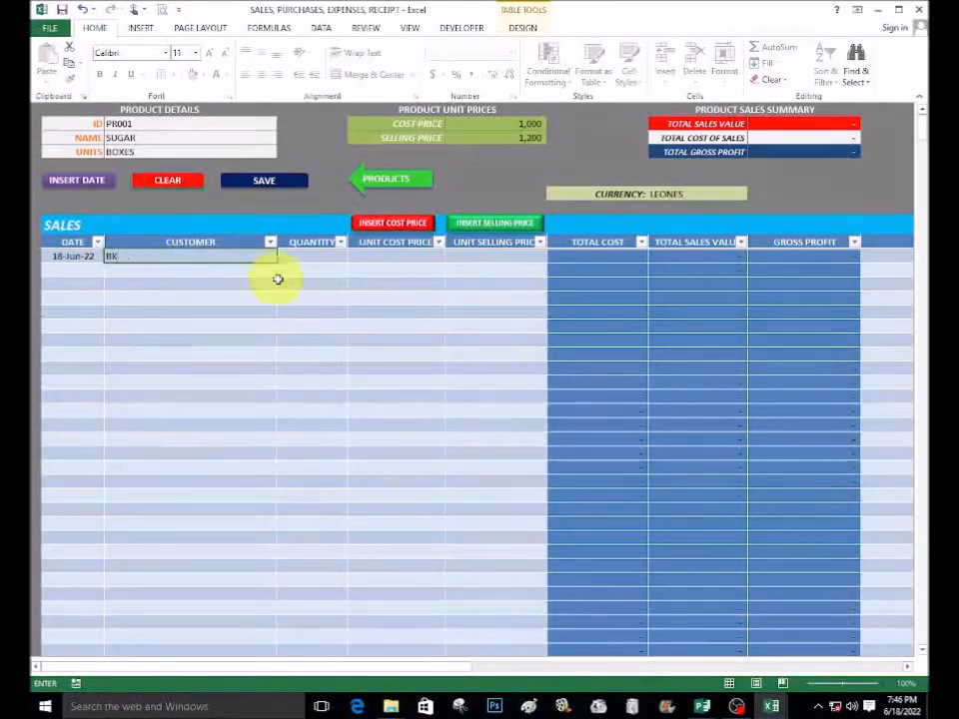
left_click(315, 256)
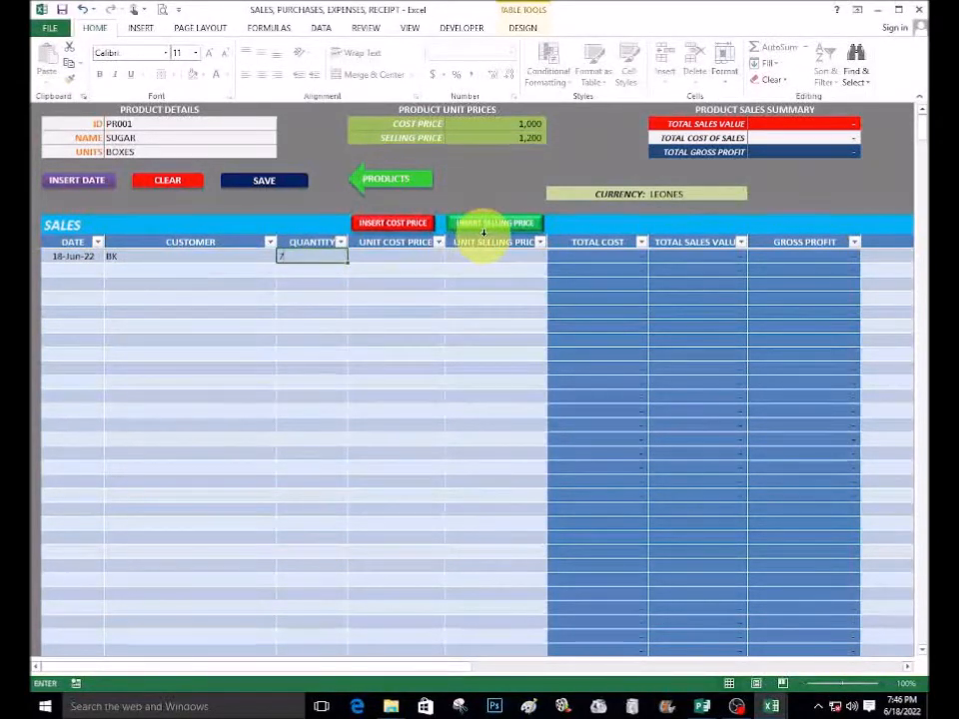
key("Tab")
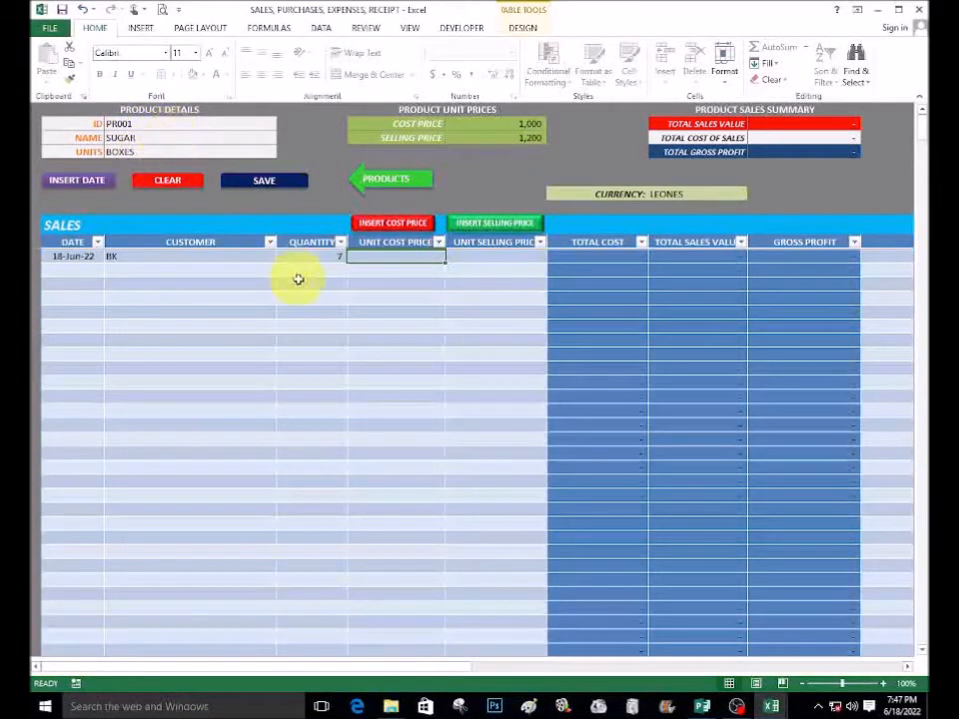
- Insert the stored cost price and selling price as the unit prices of the first sales row
left_click(396, 225)
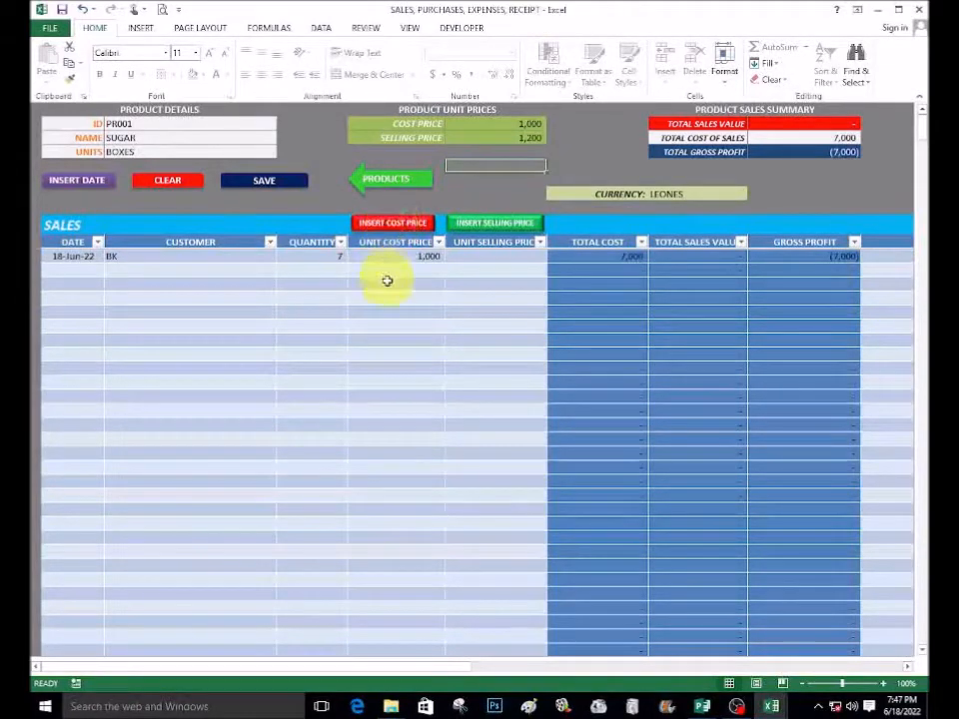
left_click(467, 257)
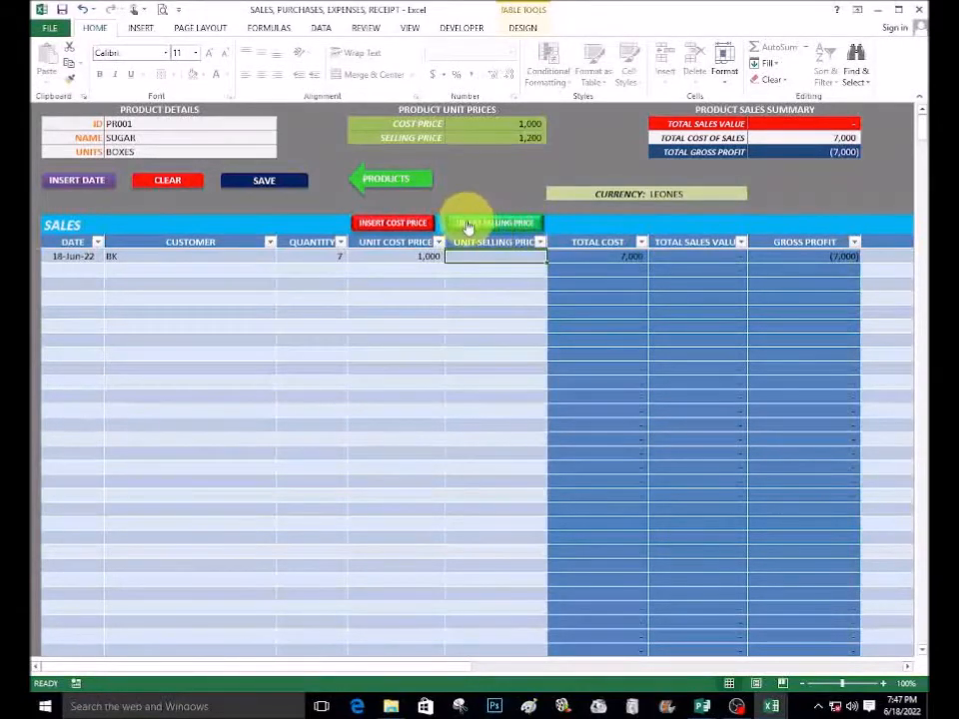
left_click(468, 225)
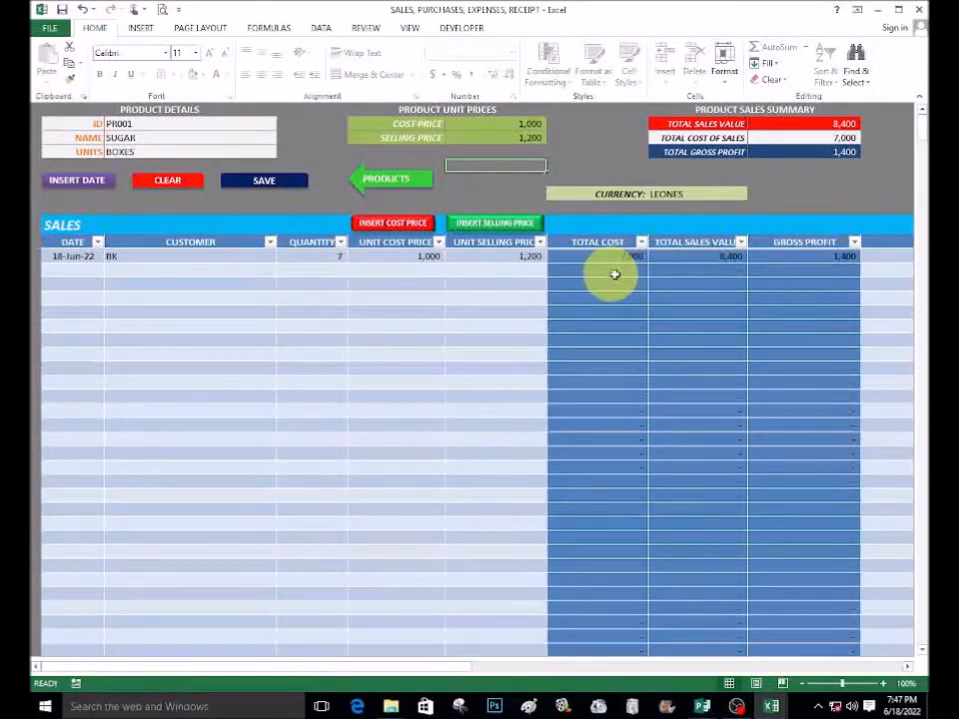
- Start the second sales row with the current date, customer SK and quantity 5
left_click(86, 274)
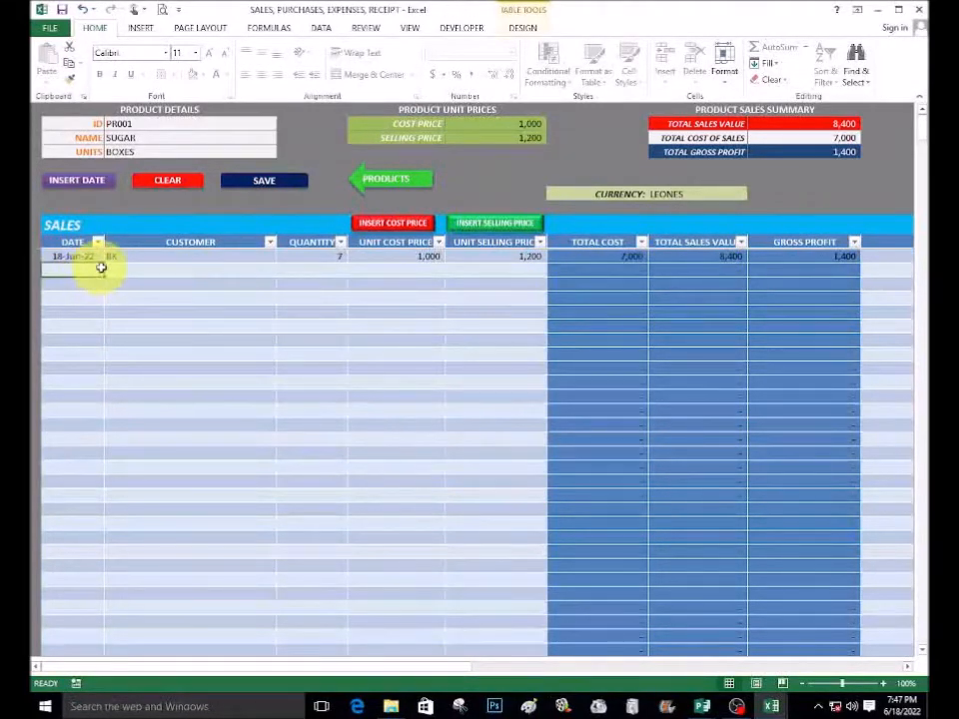
left_click(76, 180)
left_click(117, 270)
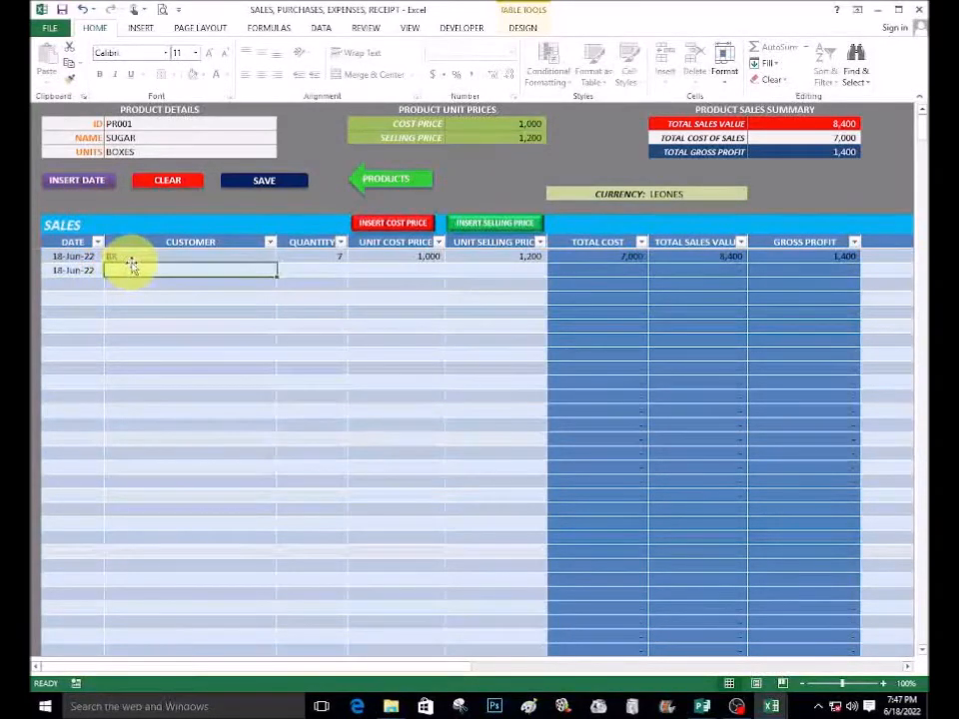
type("SK")
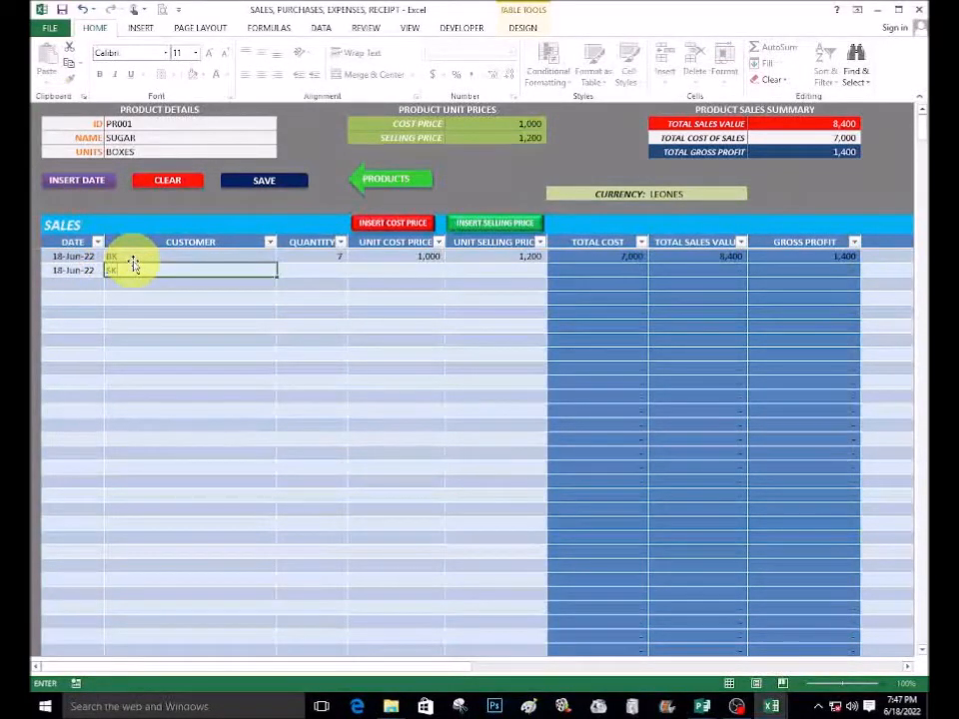
left_click(319, 271)
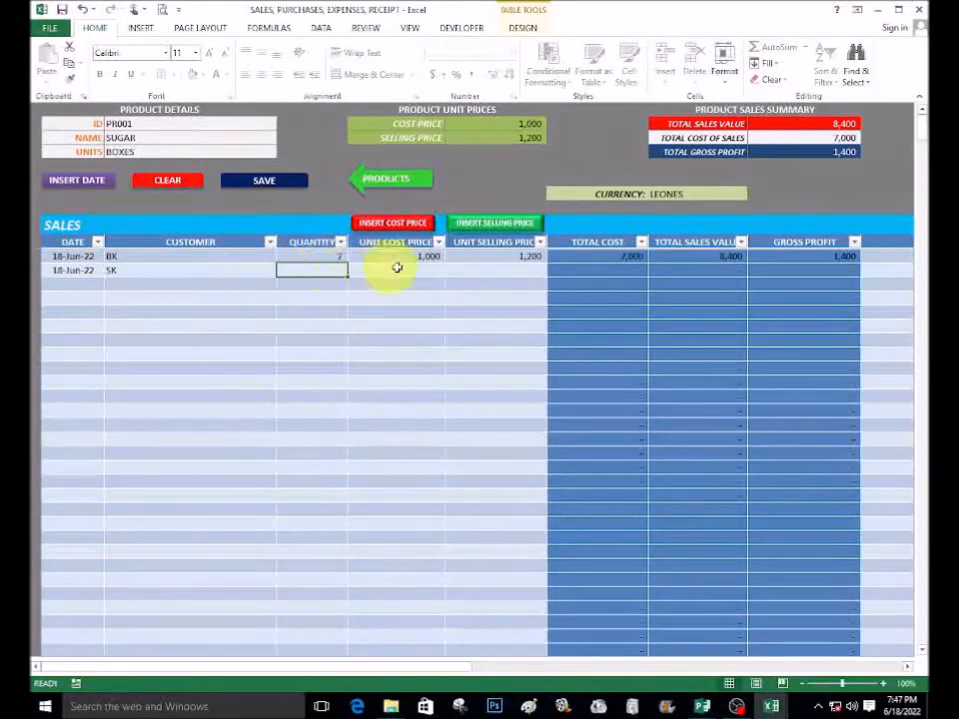
type("5")
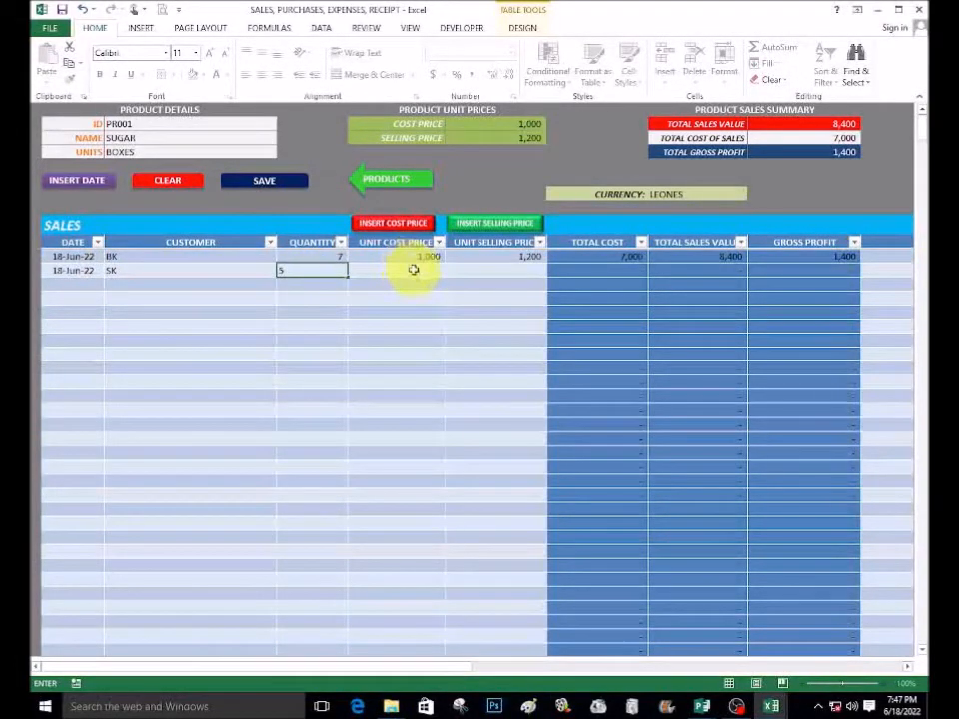
- Insert the stored cost price and selling price as the unit prices of the second sales row
left_click(415, 273)
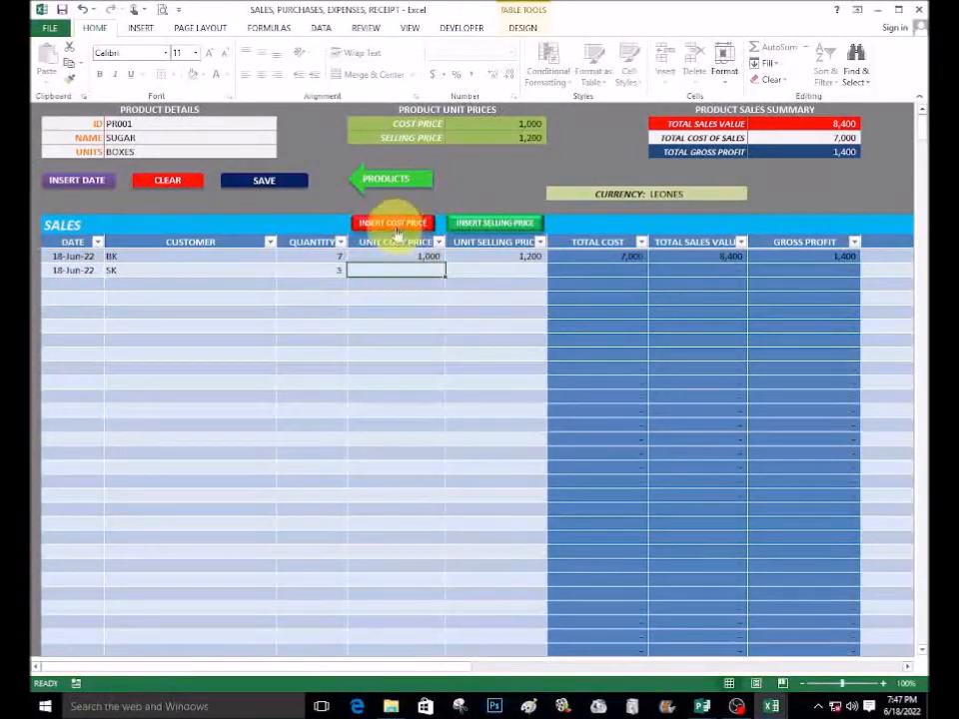
left_click(392, 230)
left_click(467, 268)
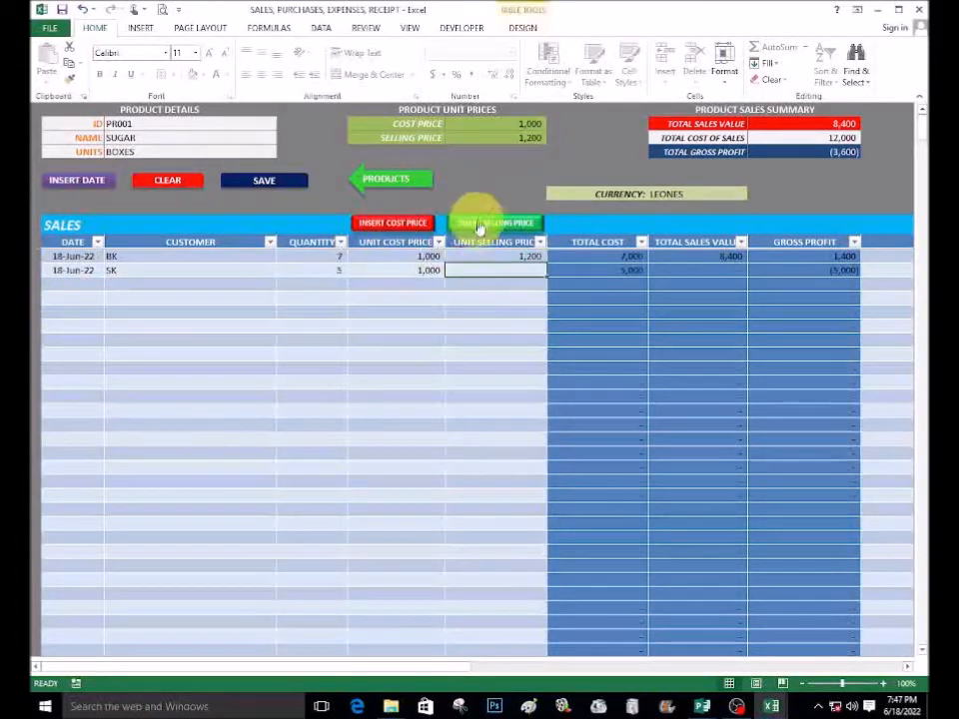
left_click(482, 226)
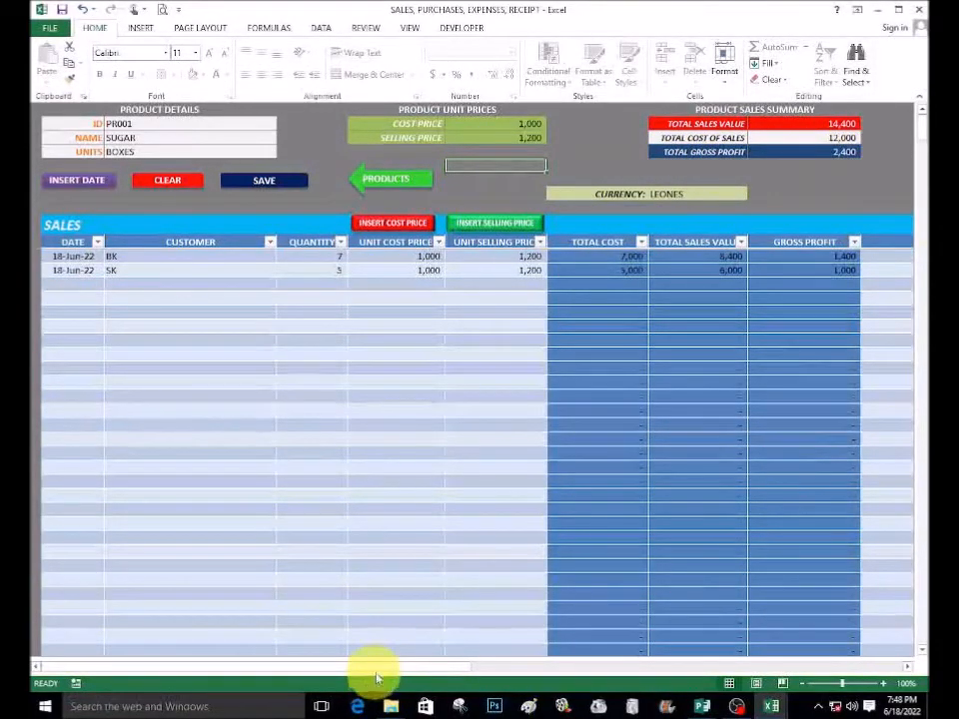
- Check the product inventory summary above the purchases table, return to the sales area and save the workbook
left_click_drag(380, 671, 630, 689)
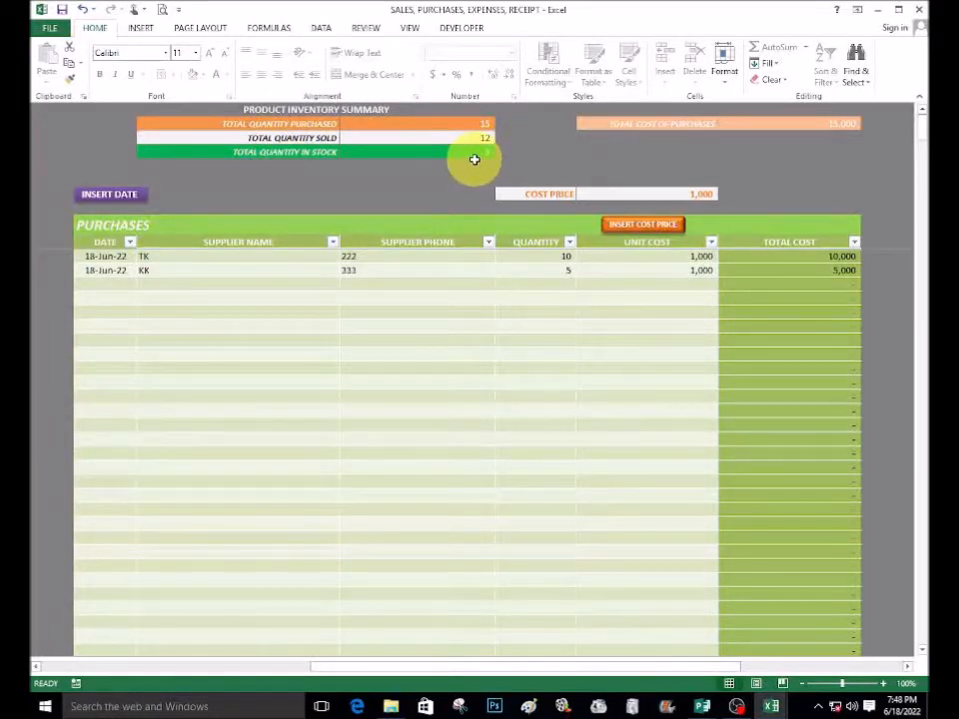
left_click_drag(590, 667, 257, 636)
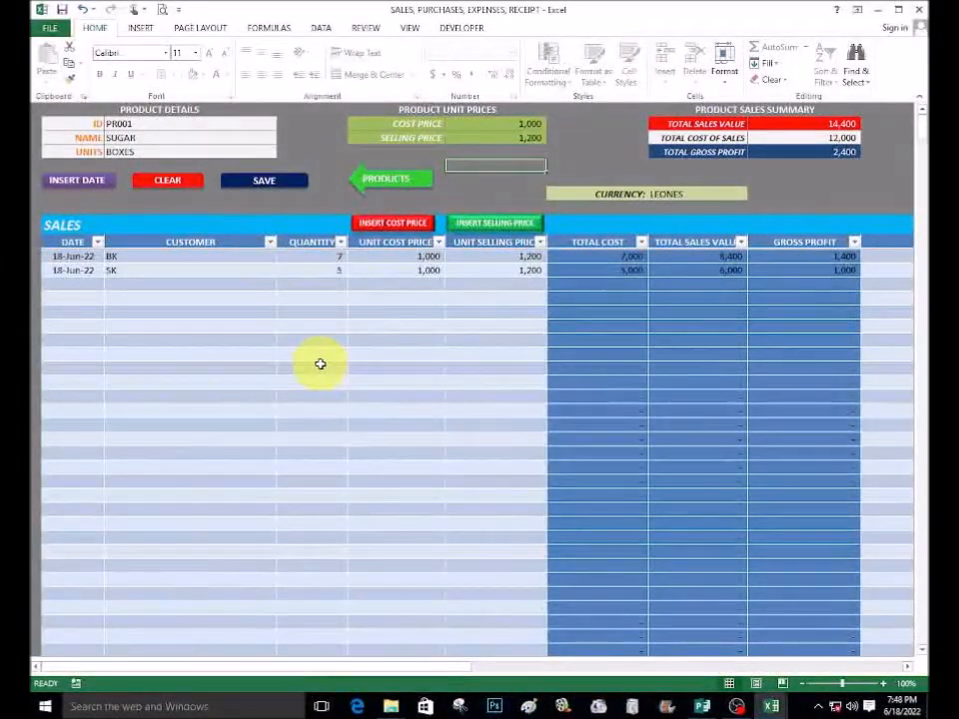
left_click(264, 183)
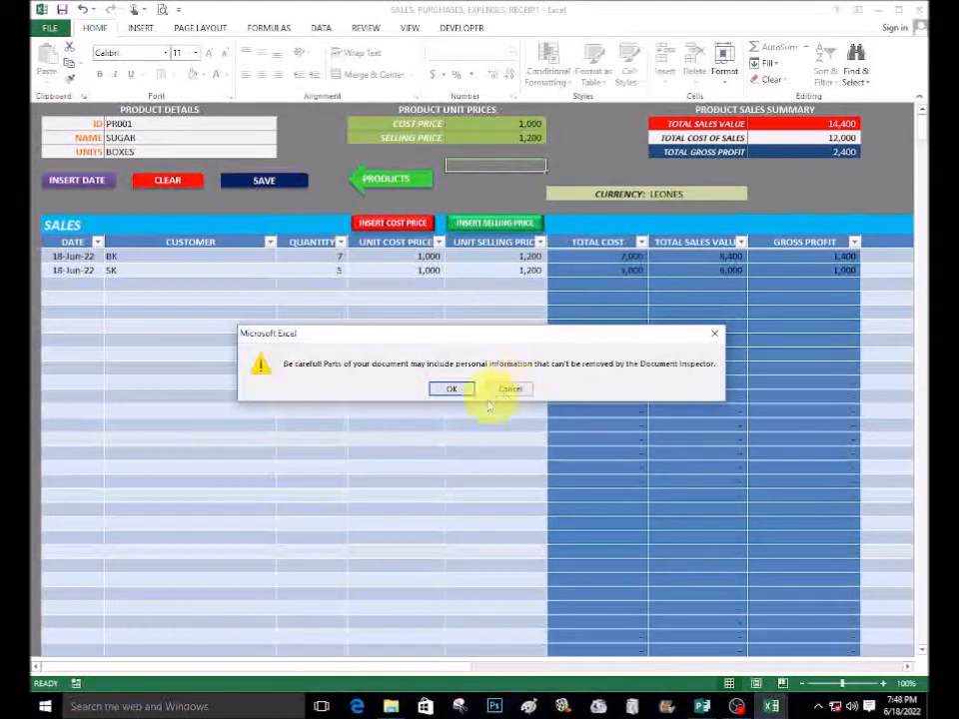
left_click(455, 390)
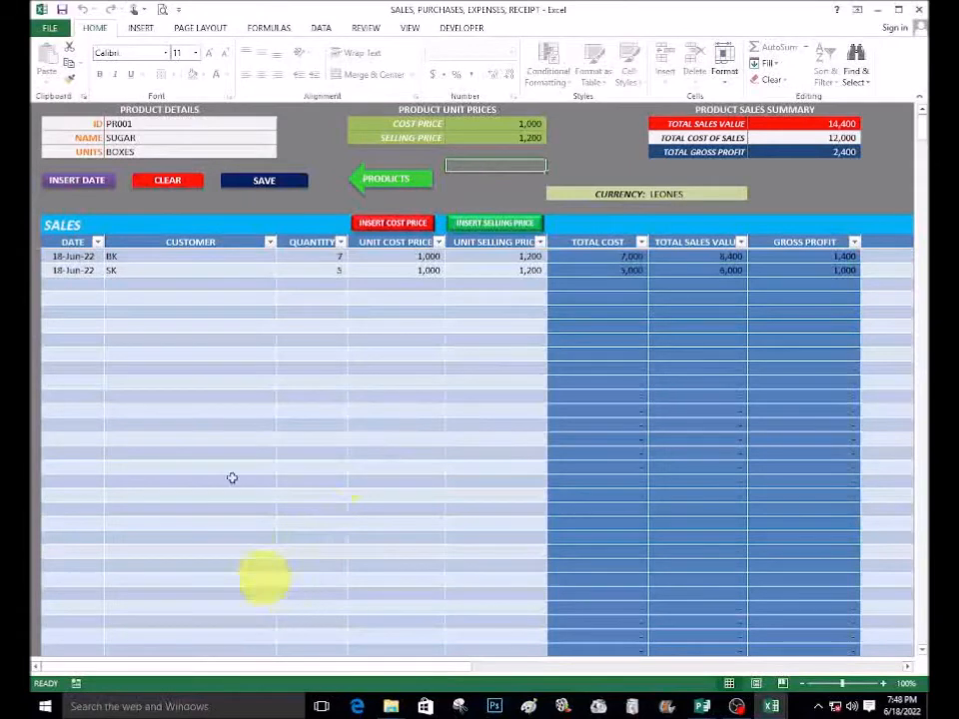
left_click(170, 186)
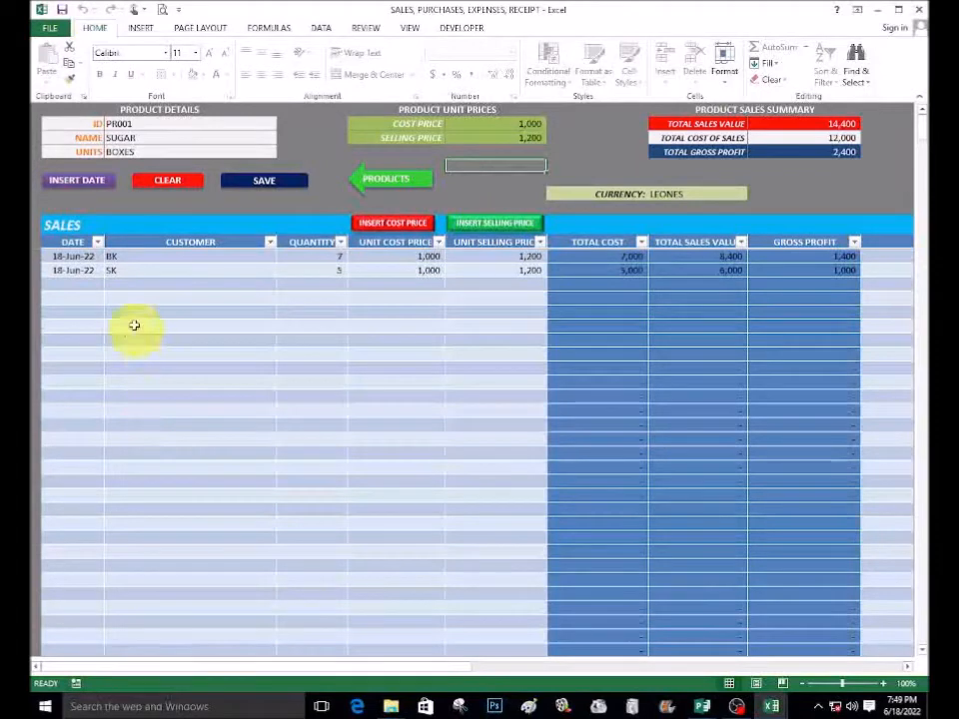
- Review the sales and purchases summary of all products, including the SUGAR row
left_click(382, 180)
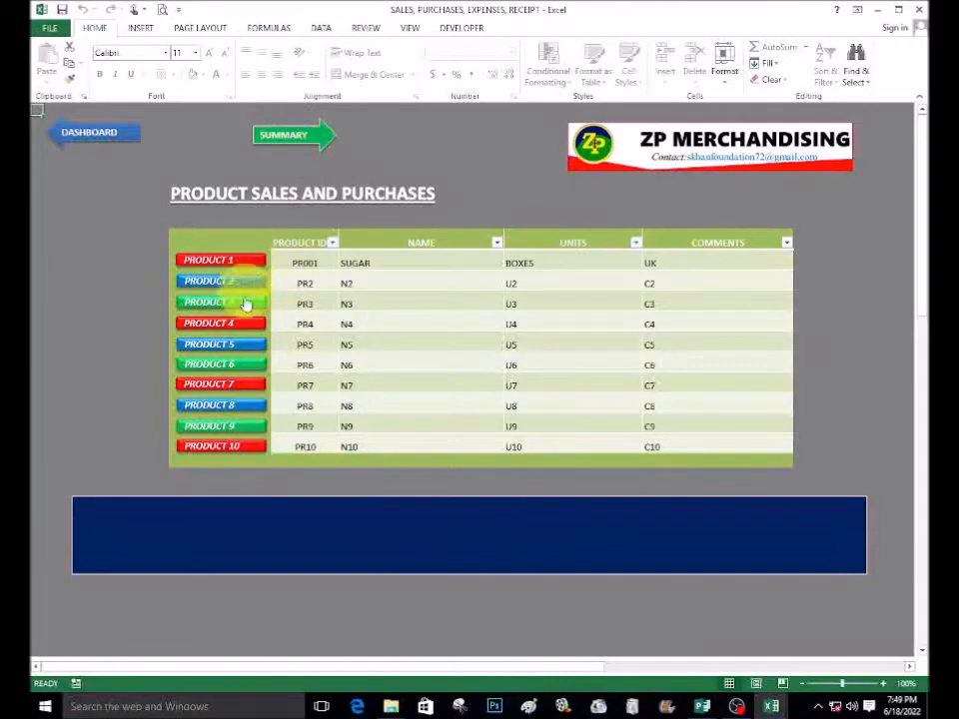
left_click(289, 136)
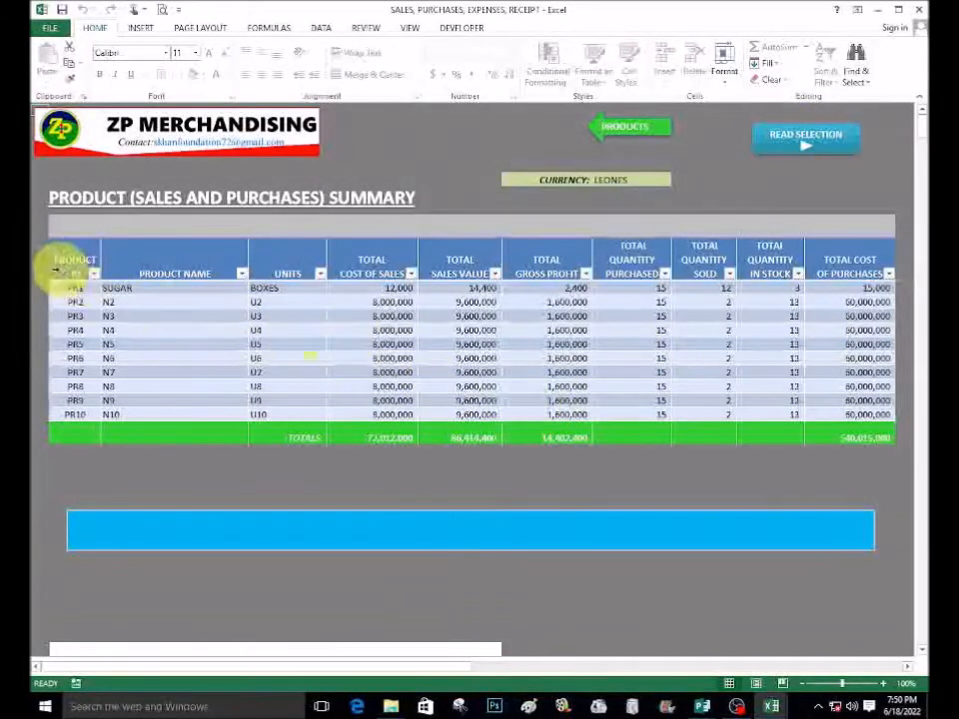
left_click_drag(72, 290, 275, 290)
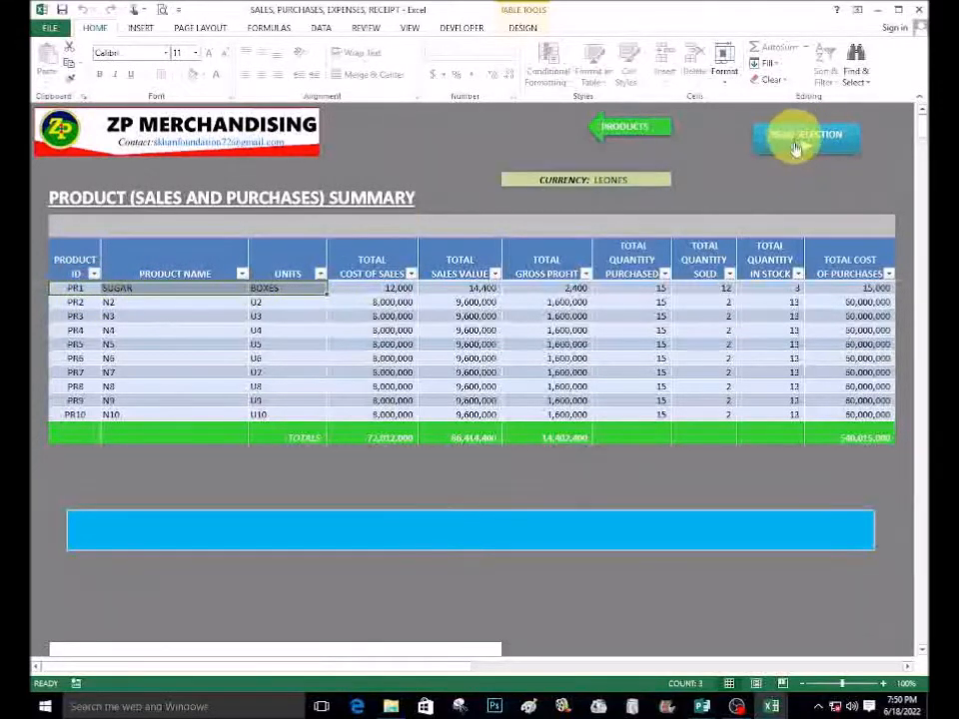
left_click(631, 317)
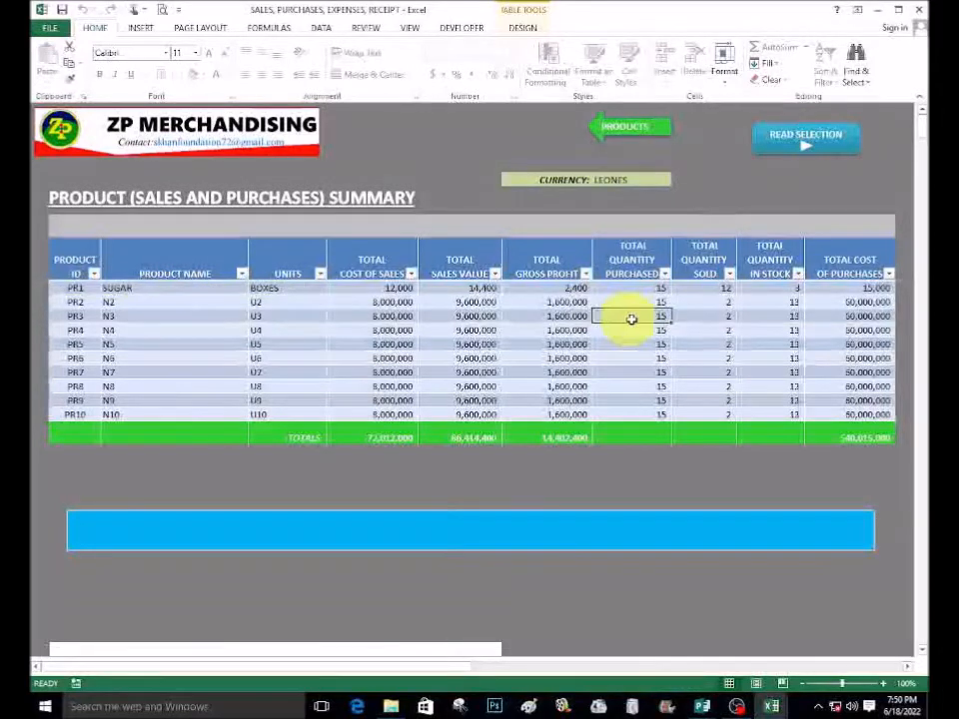
- Return from the product summary to the dashboard and open the expenses sheet
left_click(624, 133)
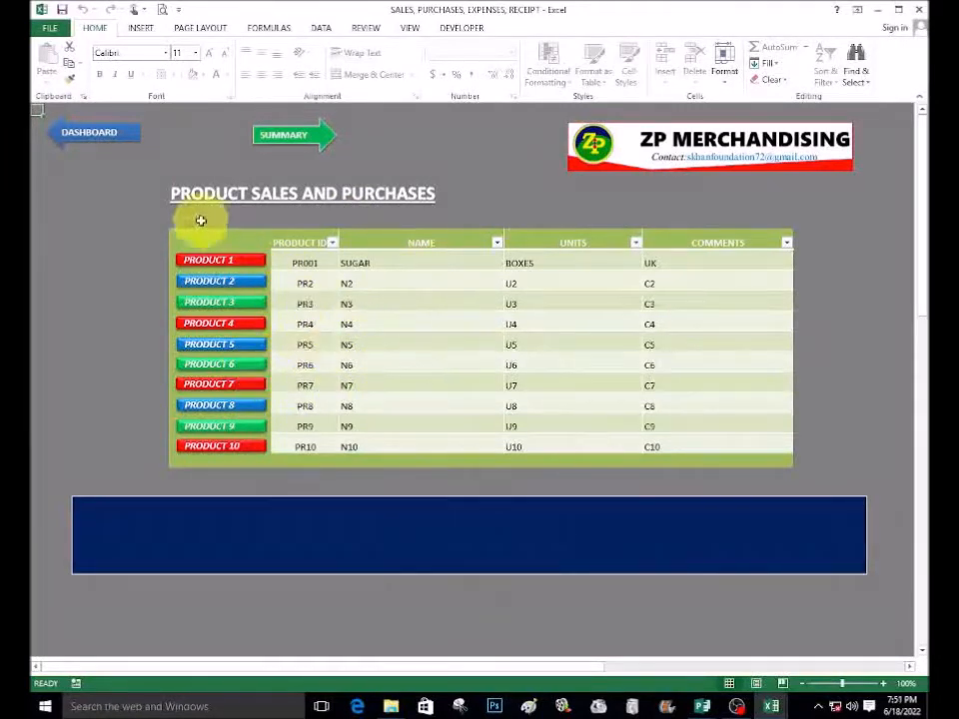
left_click(88, 140)
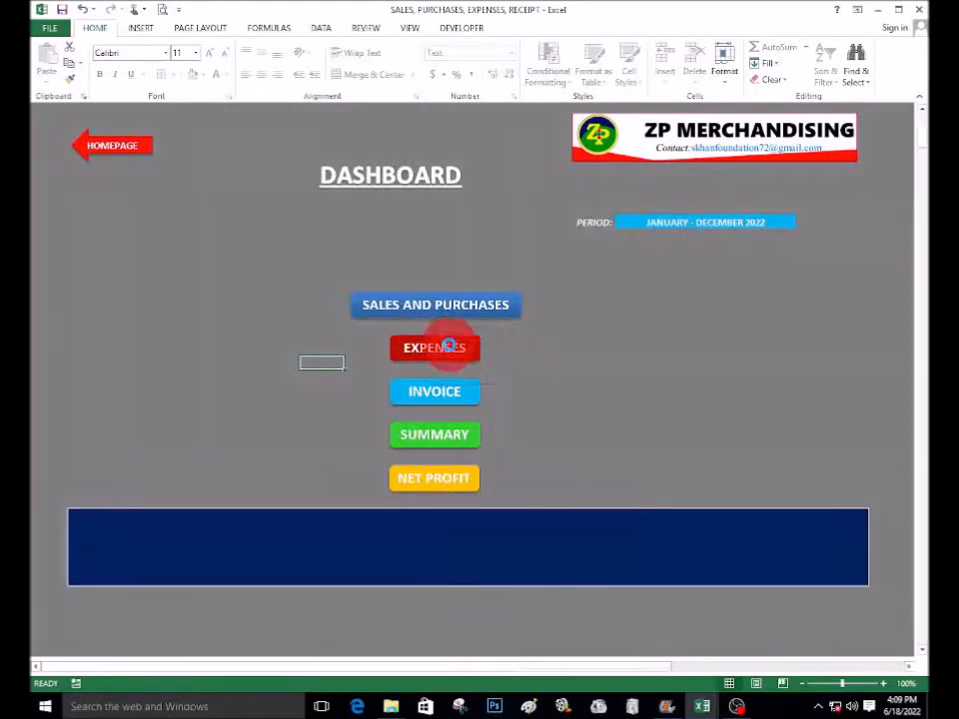
left_click(447, 350)
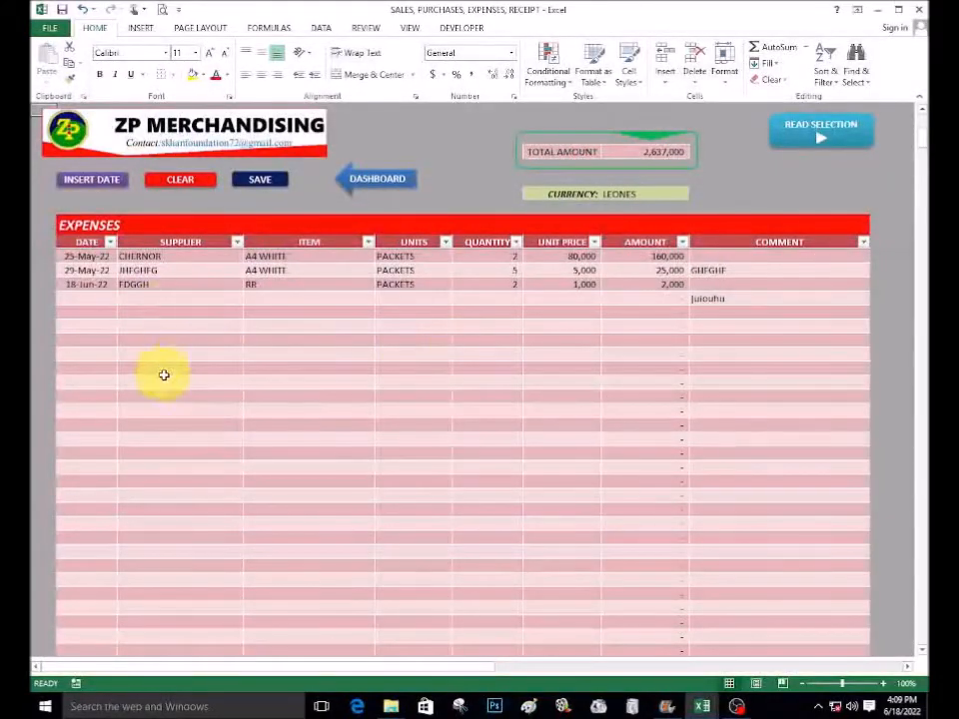
- Start a new expense row below the last dated entry with the current date and supplier jk
left_click(236, 367)
scroll(236, 368, "up", 6)
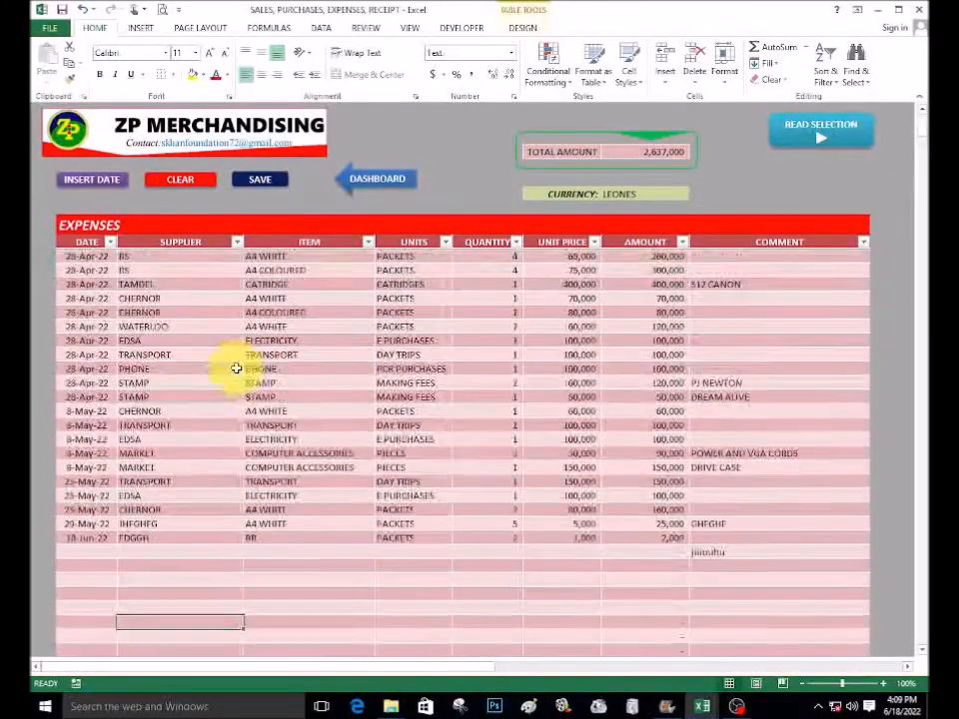
scroll(239, 367, "down", 5)
scroll(238, 367, "down", 2)
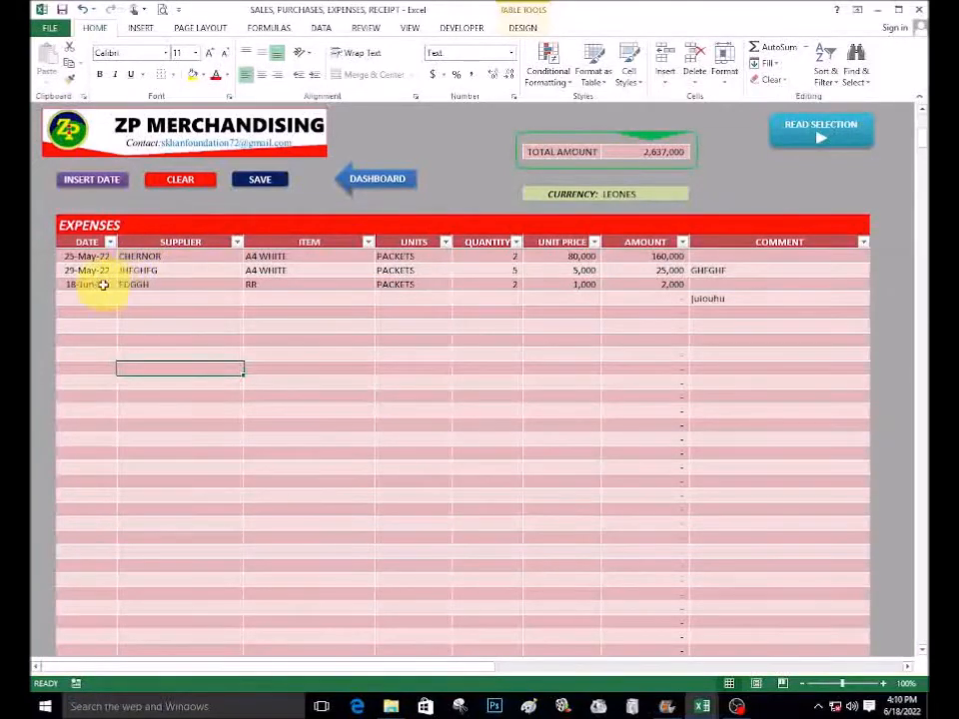
left_click(157, 311)
scroll(157, 310, "up", 1)
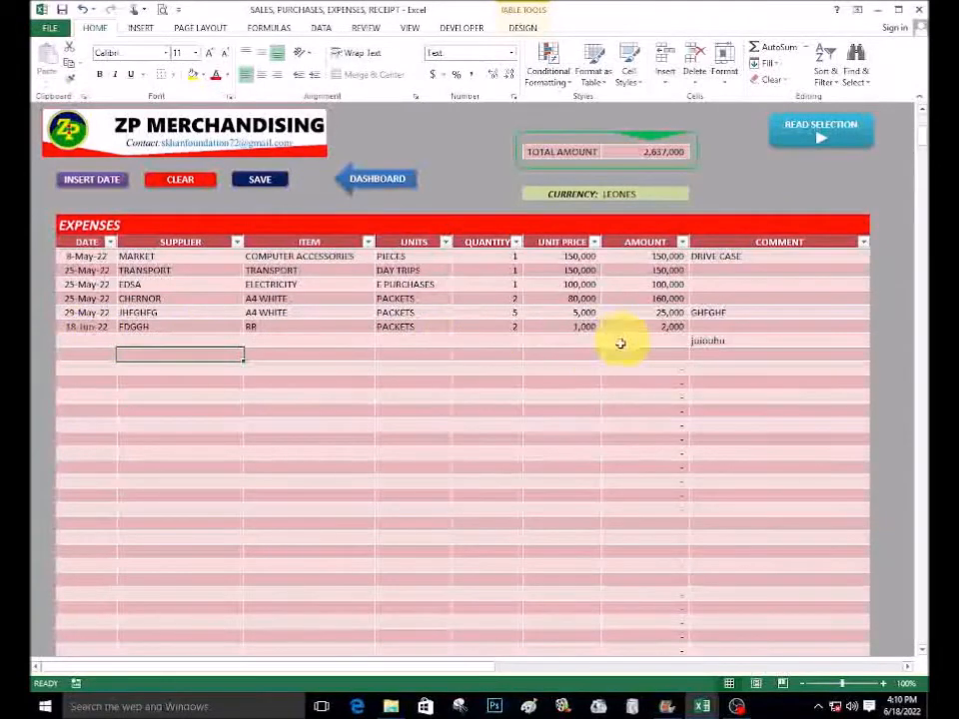
left_click(94, 338)
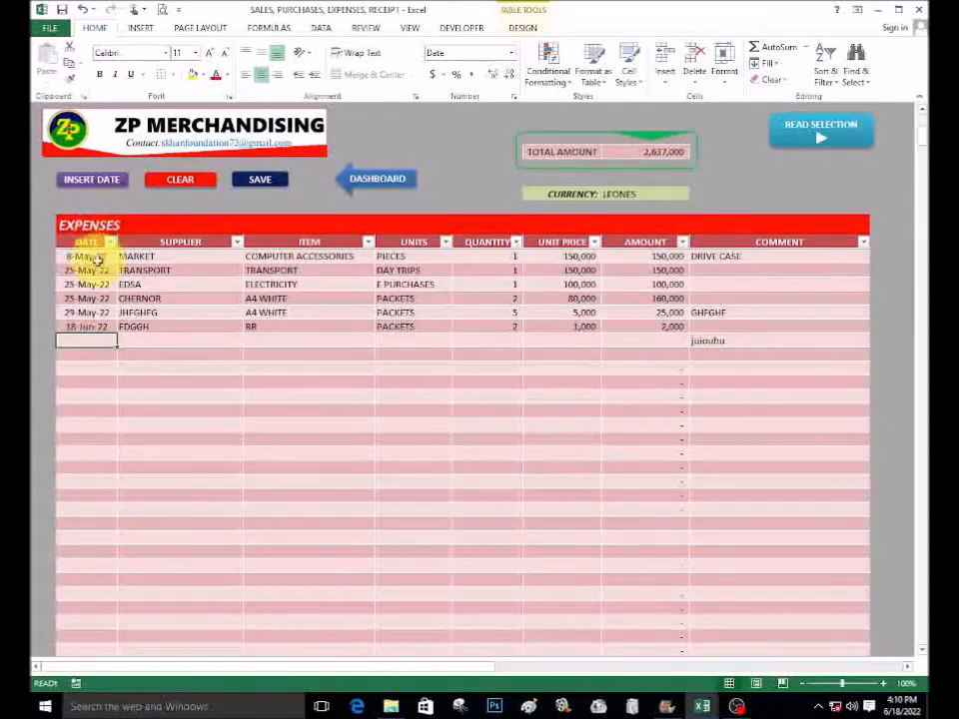
left_click(100, 189)
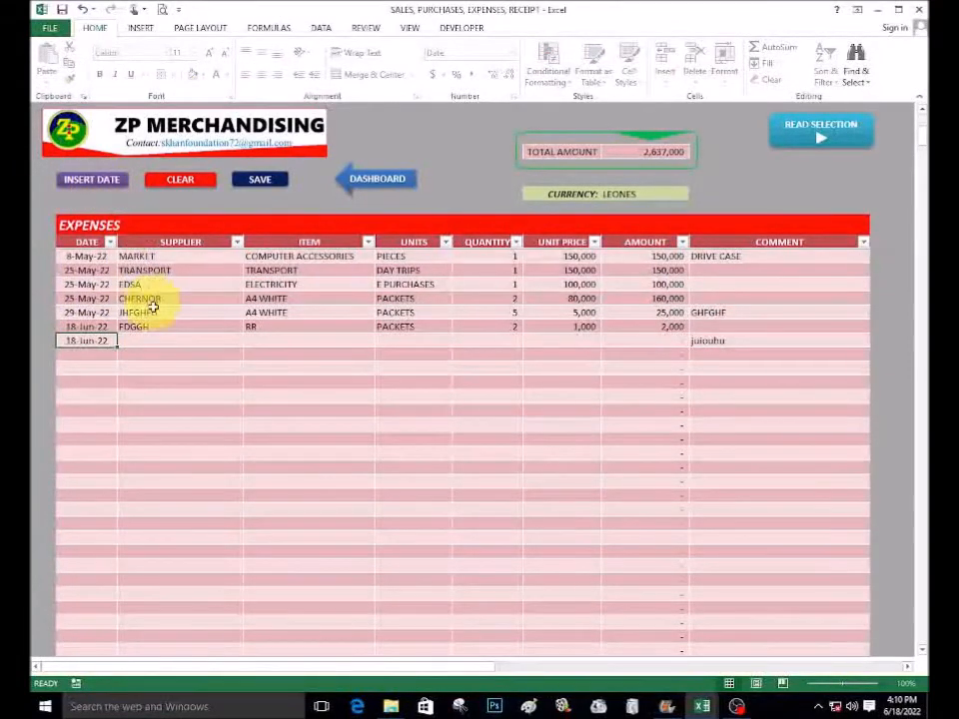
left_click(151, 343)
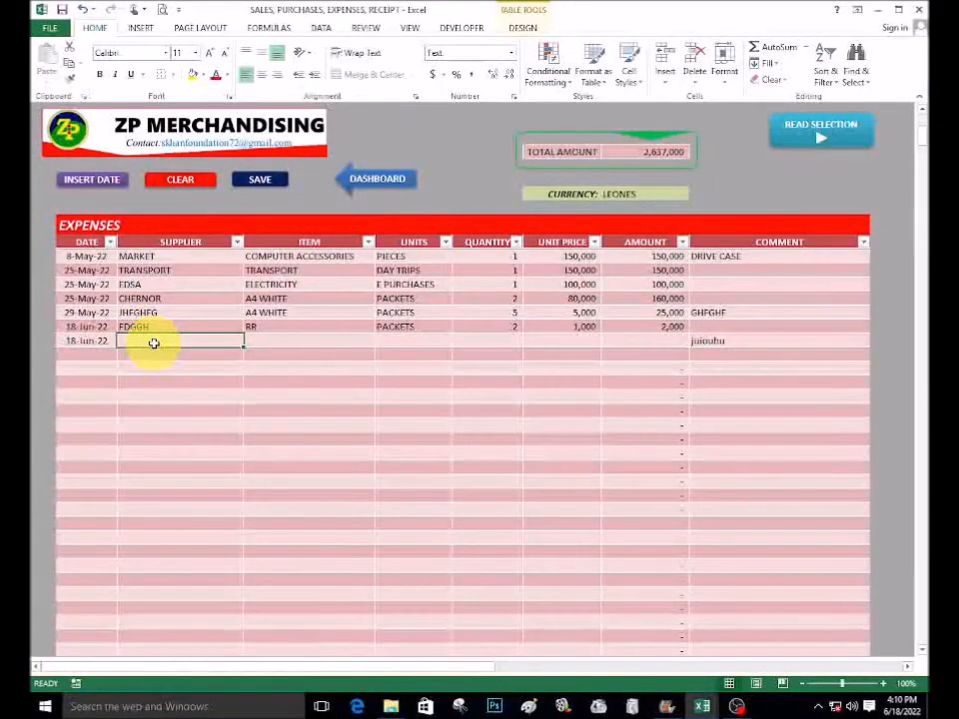
type("jk")
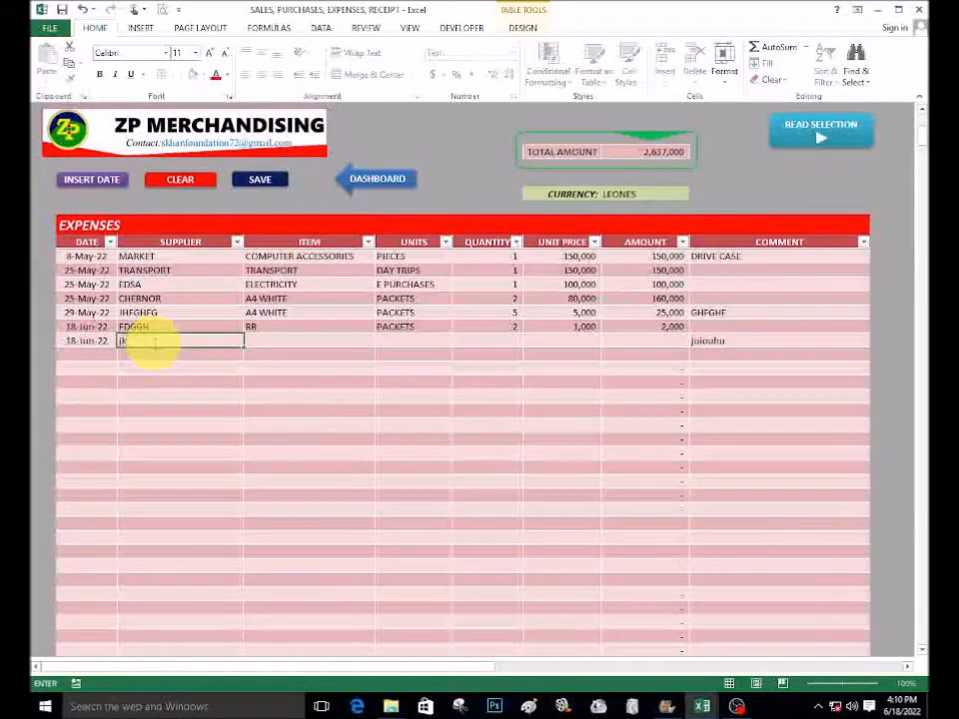
left_click(287, 339)
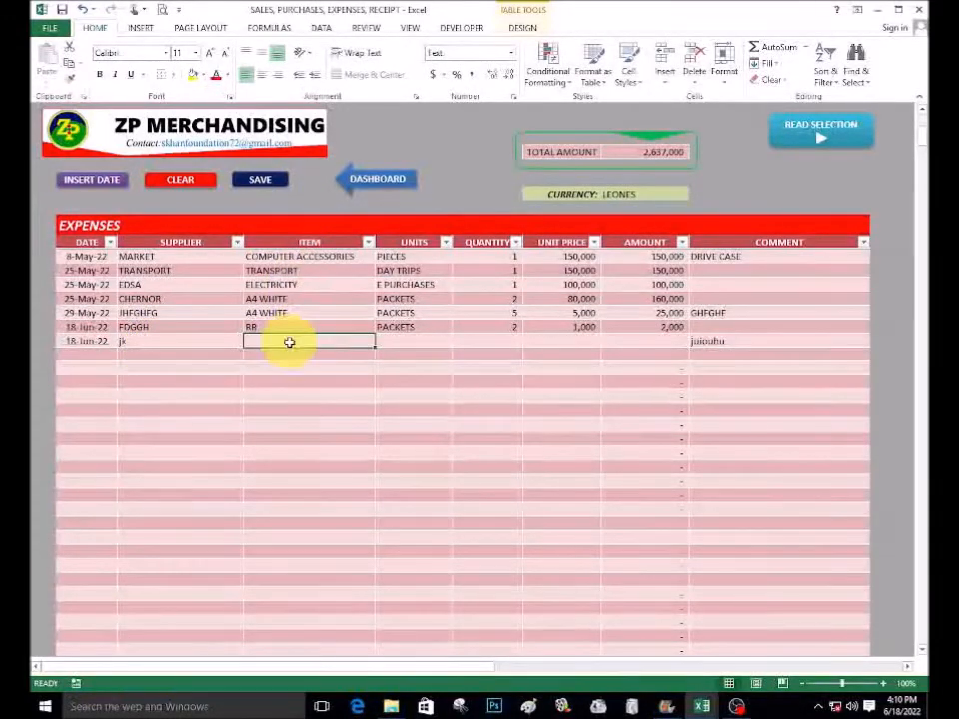
- Enter vanguard as the item and choose PACKETS as the units in the new jk expense row
type("vanguard")
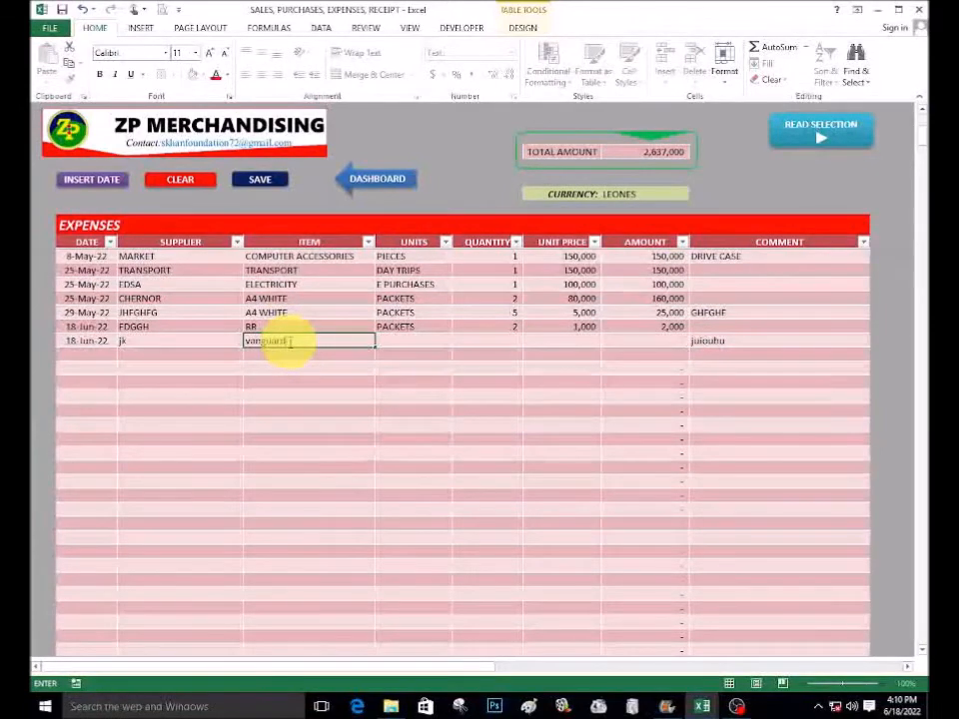
left_click(409, 339)
left_click(457, 342)
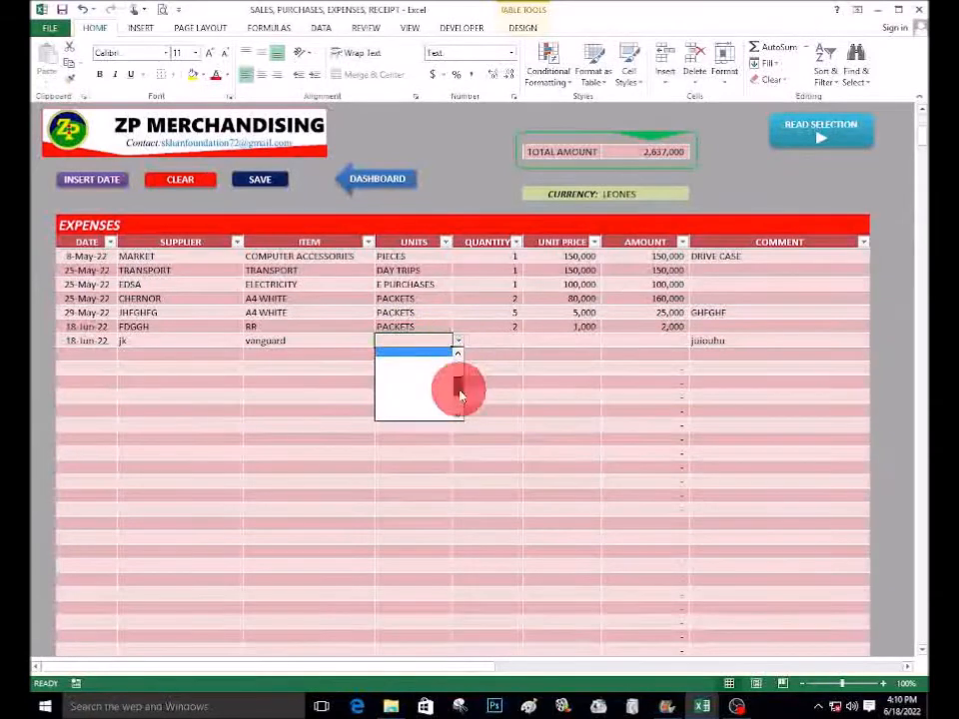
left_click(400, 352)
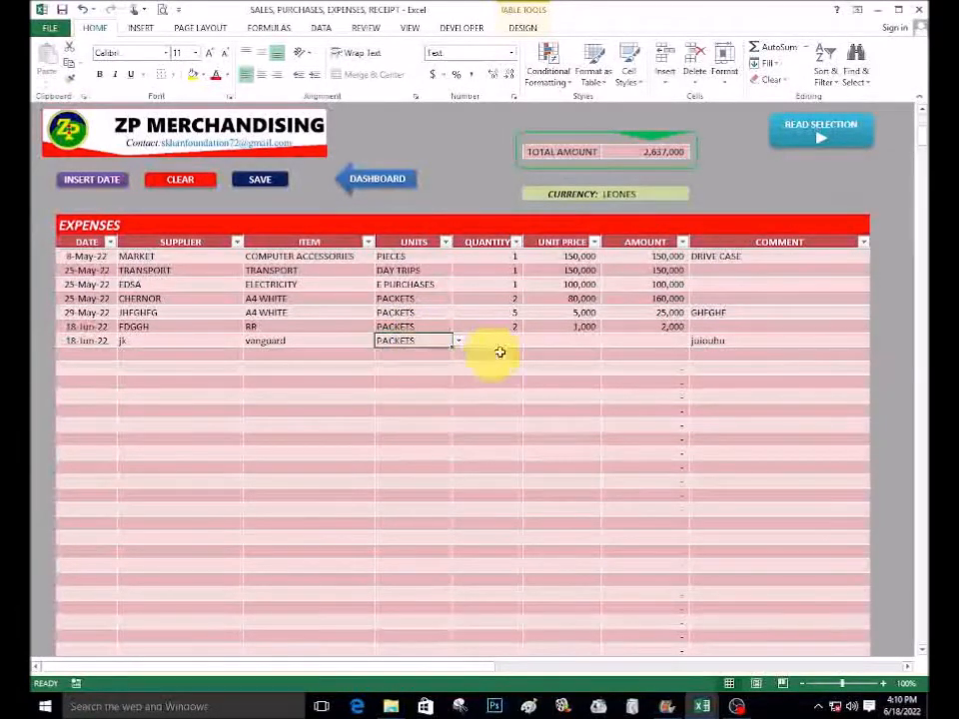
- Complete the vanguard expense row with a quantity of 10 and a unit price of 20,000
left_click(507, 340)
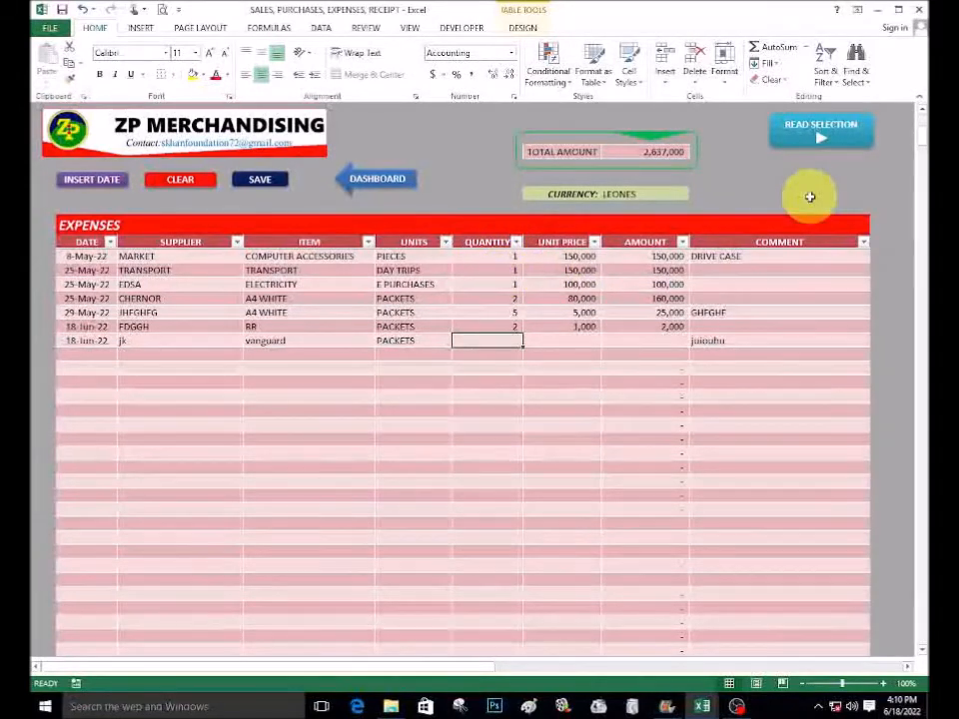
type("10")
key("Tab")
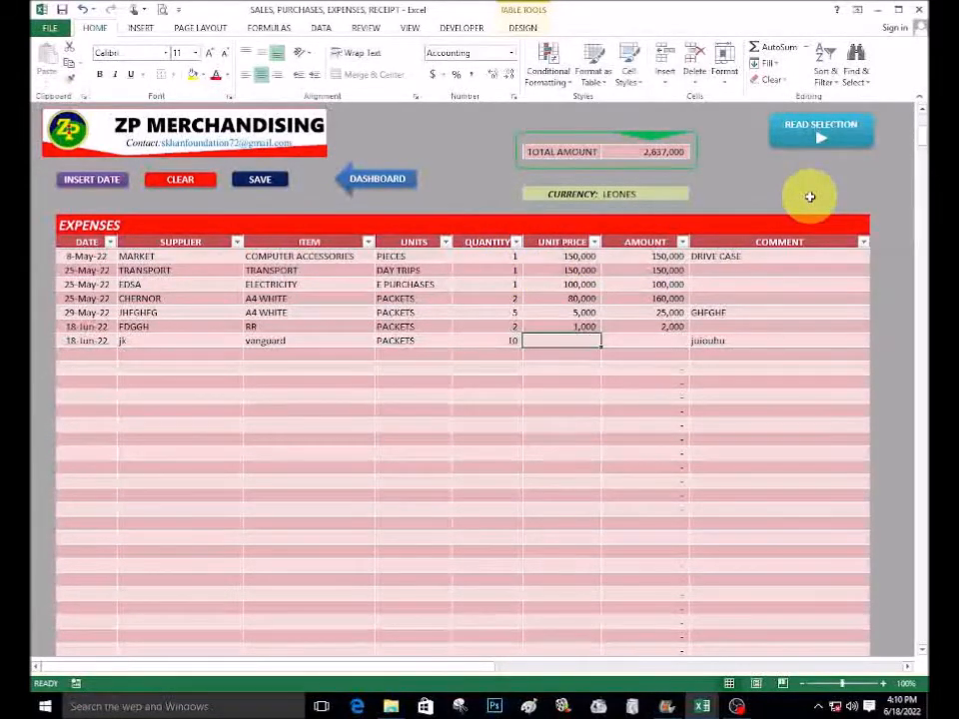
type("20000")
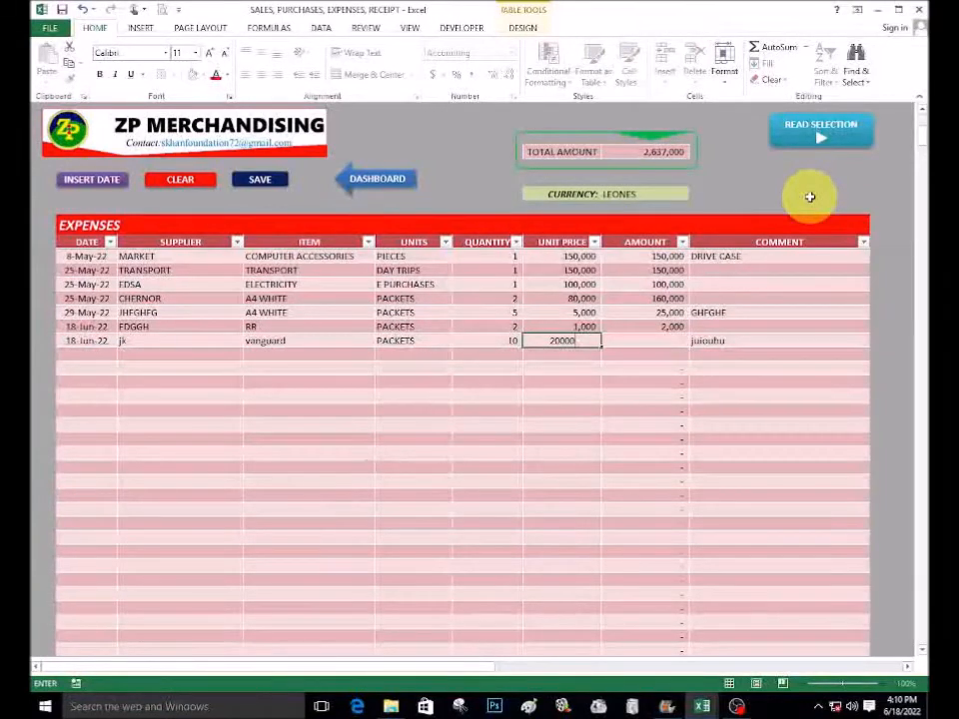
key("Return")
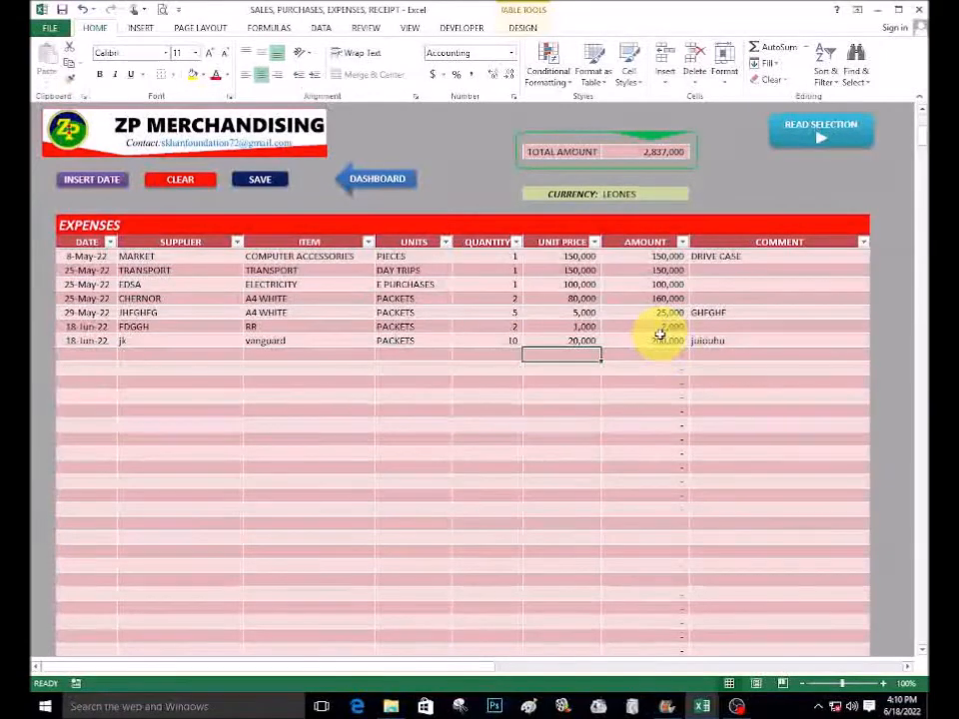
- Review the recorded expenses from the earliest entries down to the vanguard row, along with the total amount
left_click(653, 297)
scroll(644, 304, "up", 5)
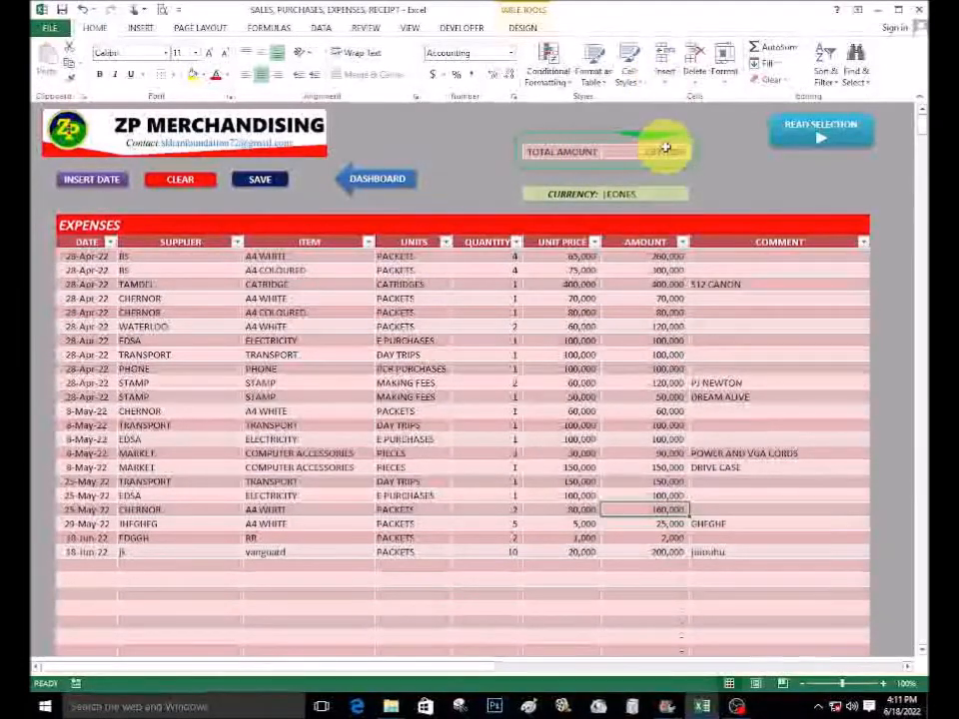
left_click(410, 483)
scroll(414, 478, "down", 6)
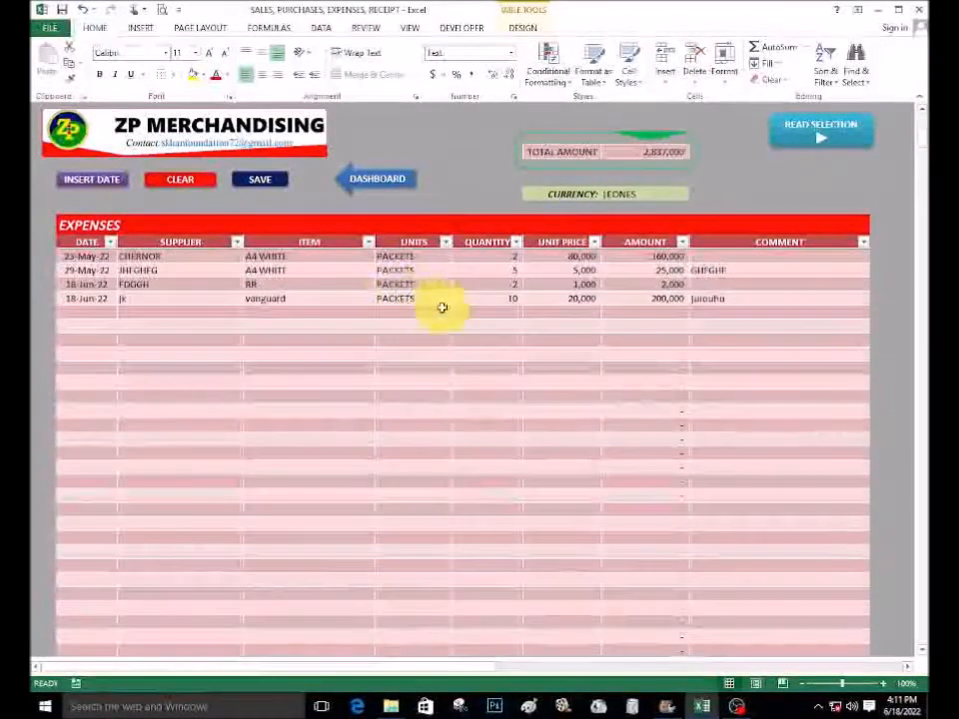
- Examine the unit choices for the vanguard row and the units list table with its meanings beside the expenses
left_click(440, 300)
left_click(457, 299)
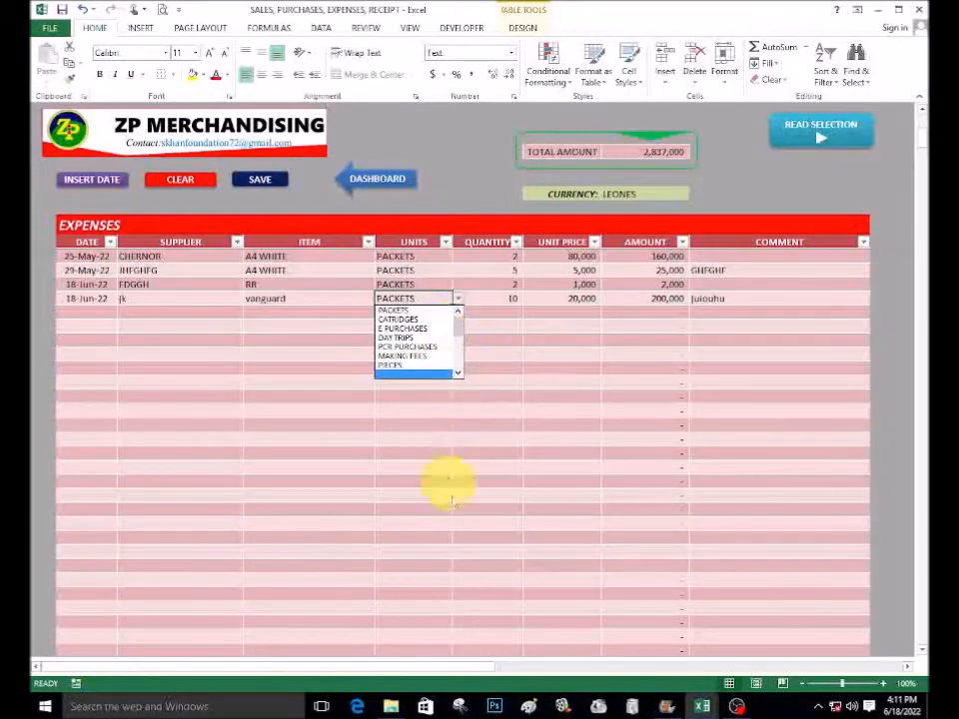
left_click(467, 664)
left_click_drag(478, 665, 599, 665)
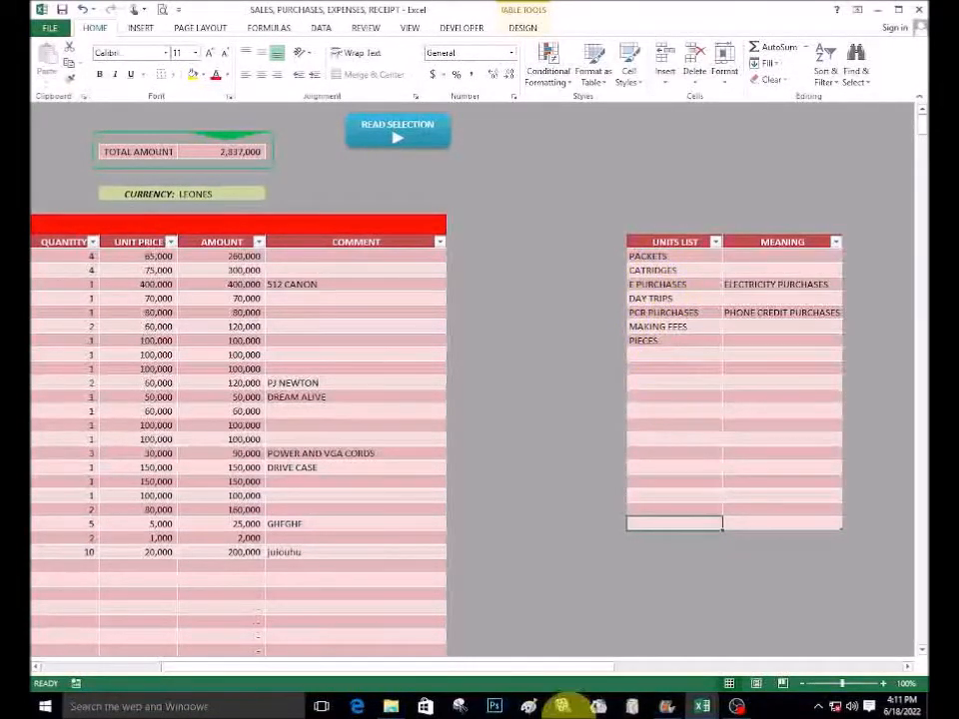
left_click_drag(529, 672, 391, 639)
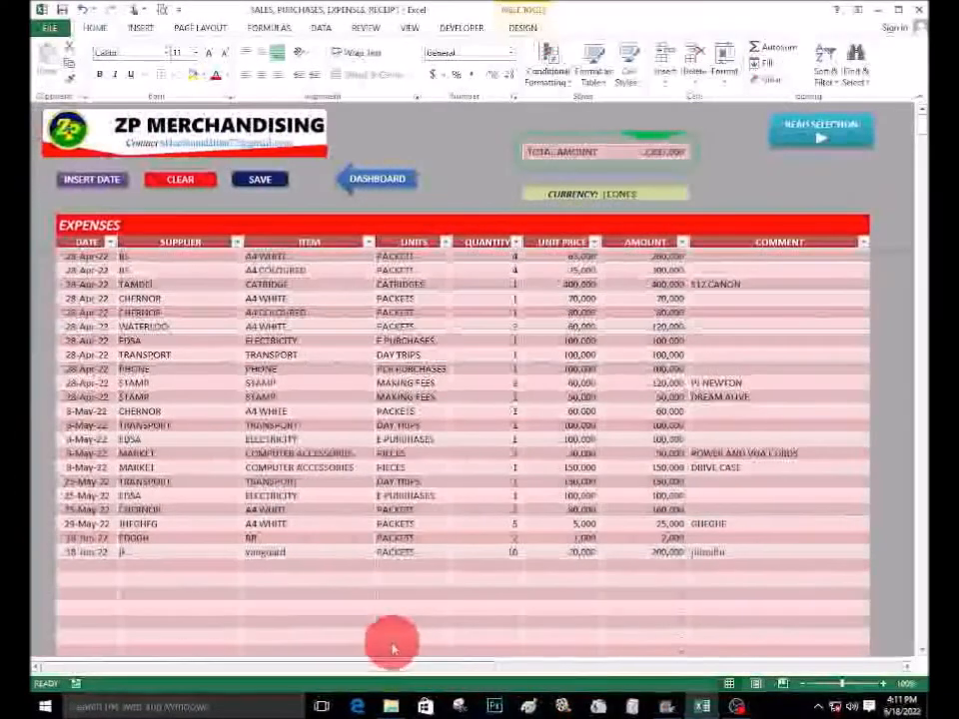
scroll(437, 528, "down", 5)
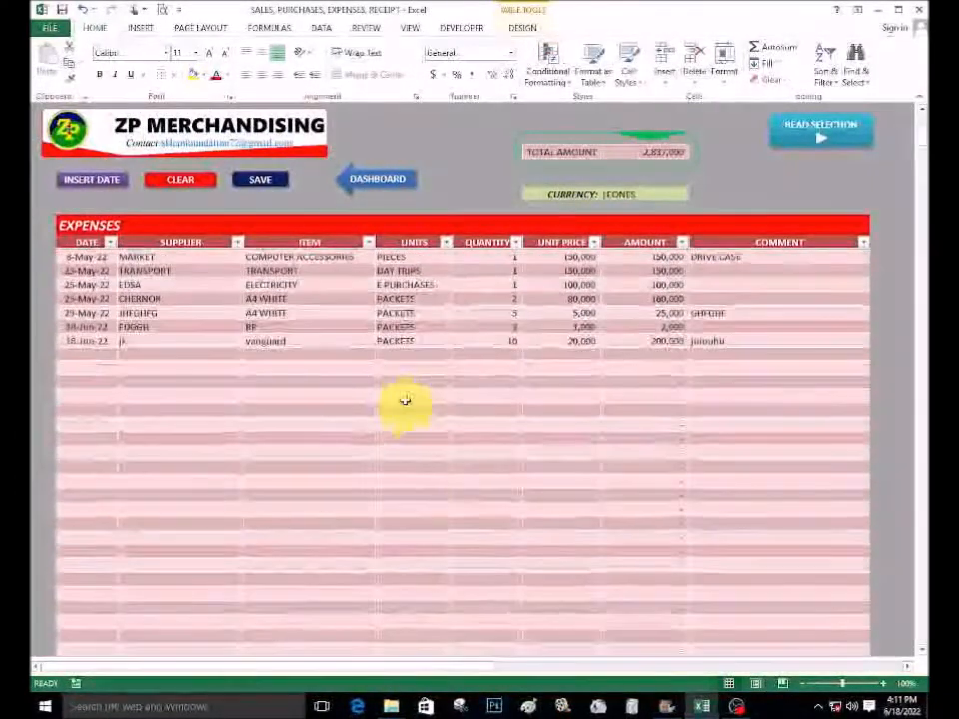
- Save the expenses, accepting the document warning, and go through the dashboard to the invoice sheet
left_click(265, 181)
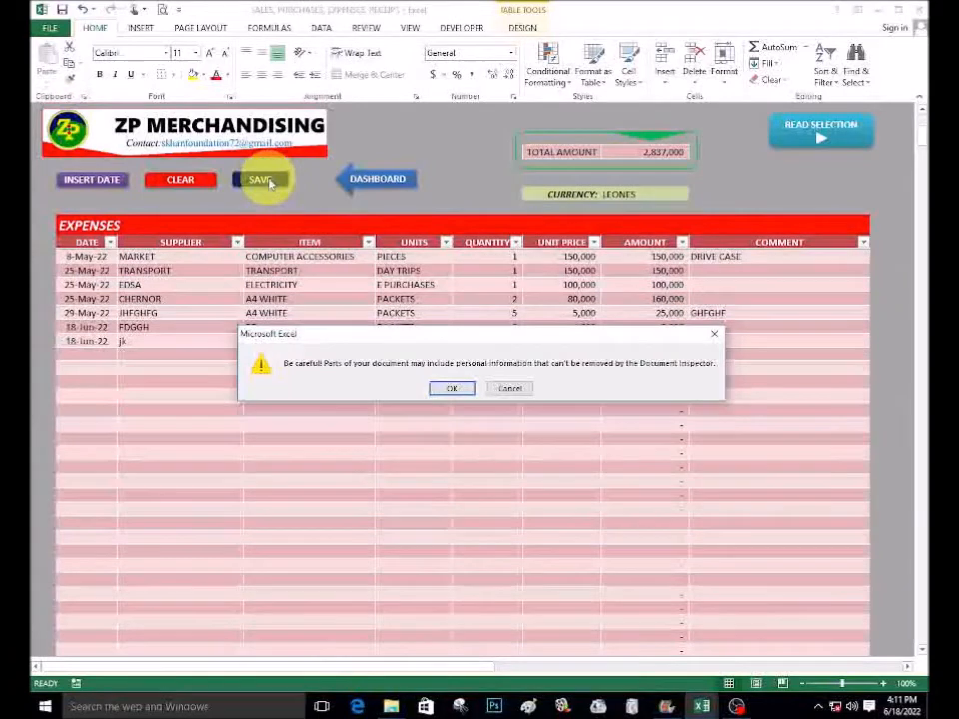
left_click(453, 389)
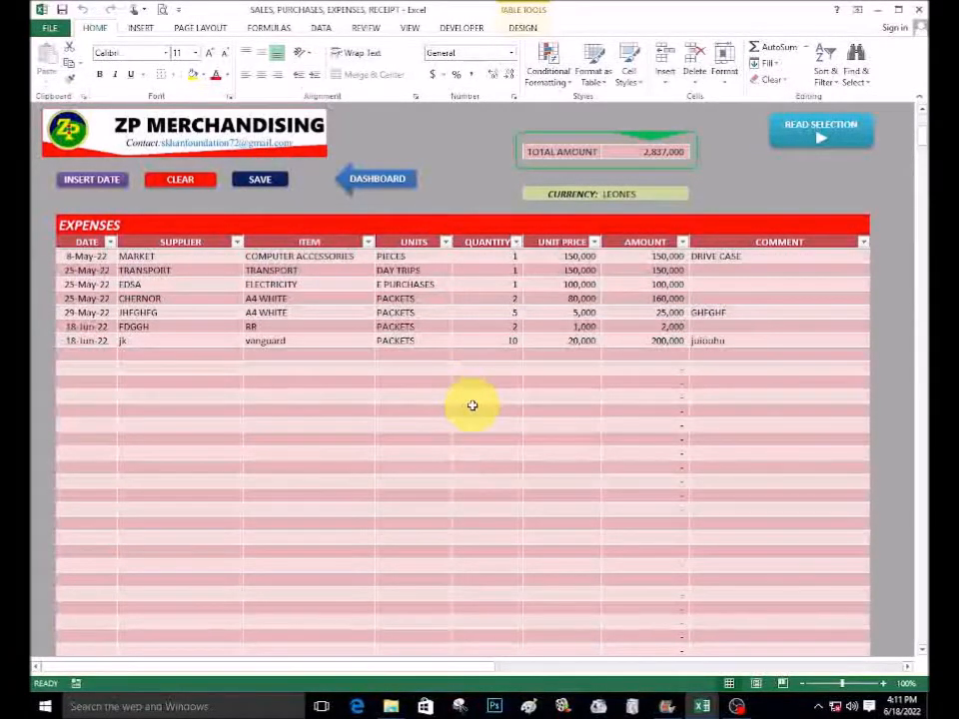
left_click(380, 185)
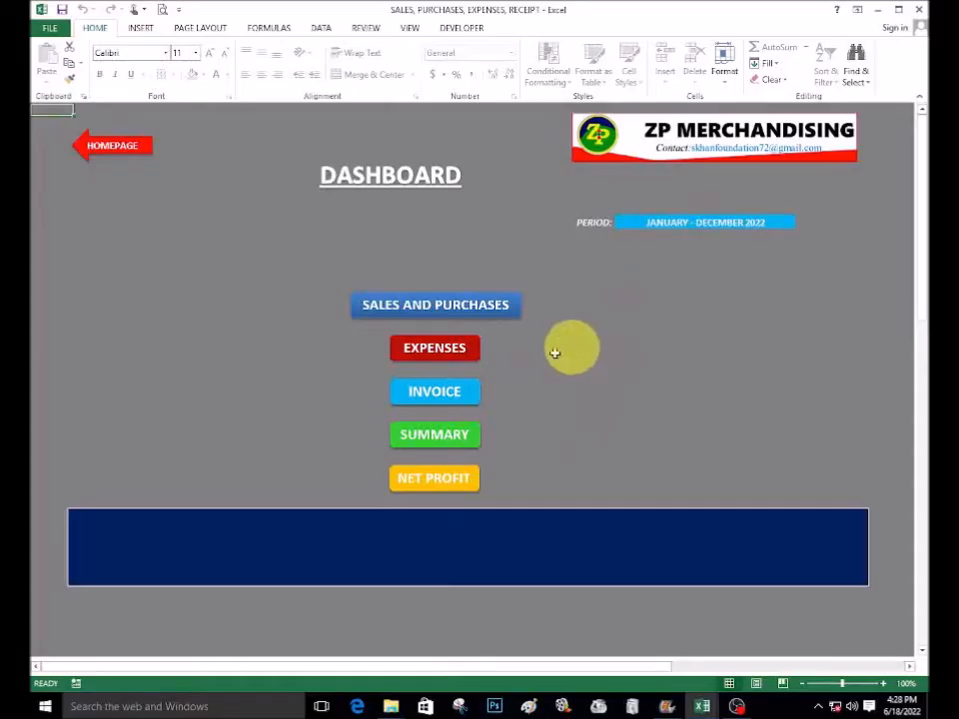
left_click(416, 396)
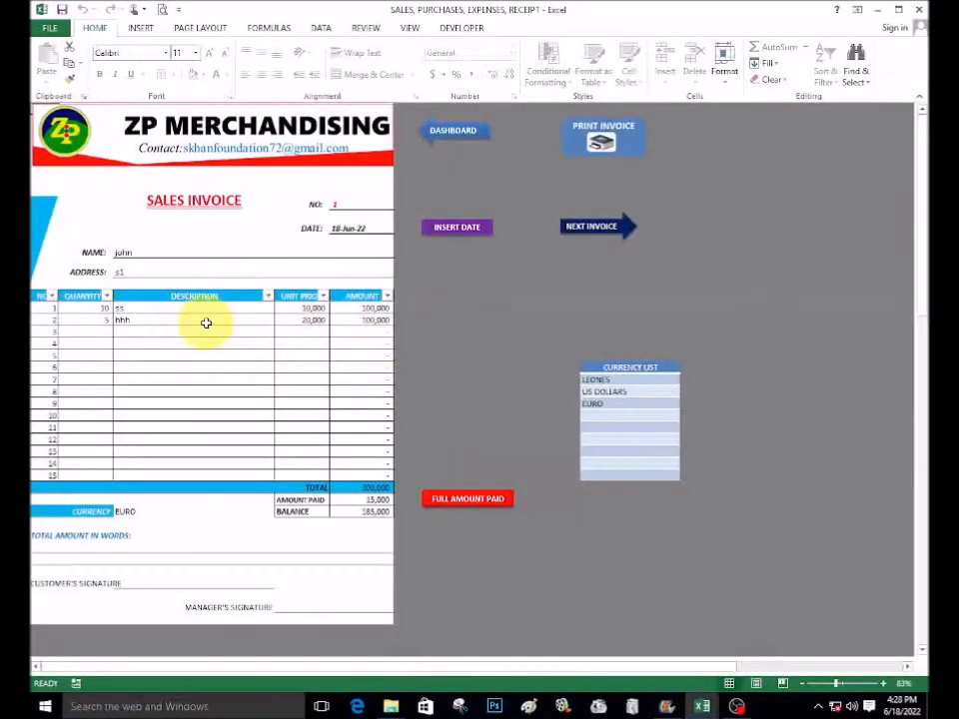
- Clear the invoice number and date, then the customer's name and address from the old sales invoice
left_click_drag(353, 204, 353, 231)
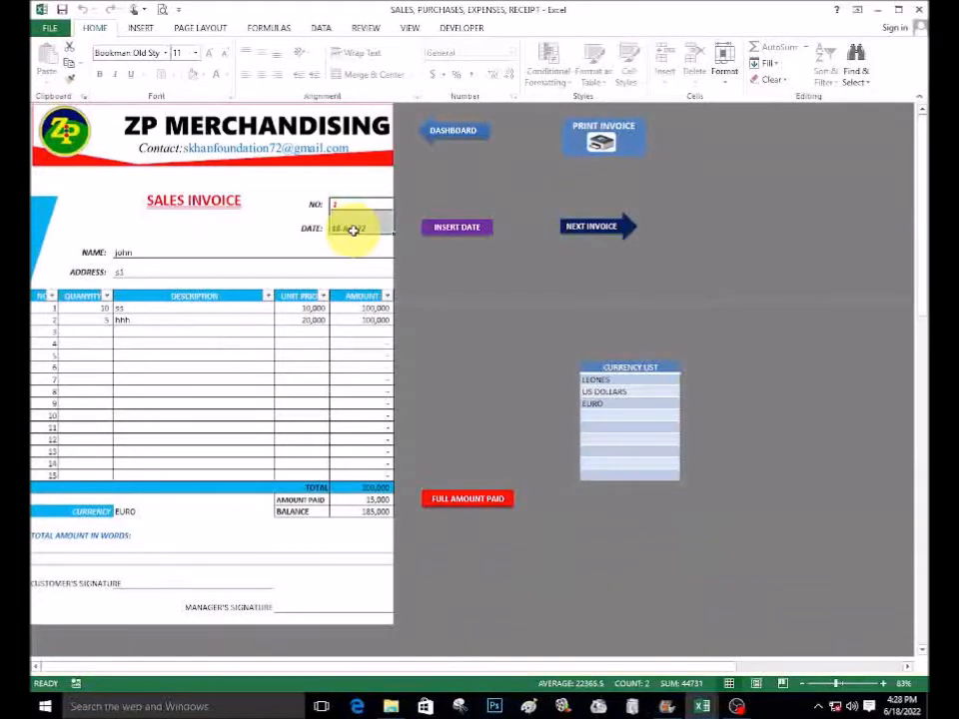
left_click(469, 270)
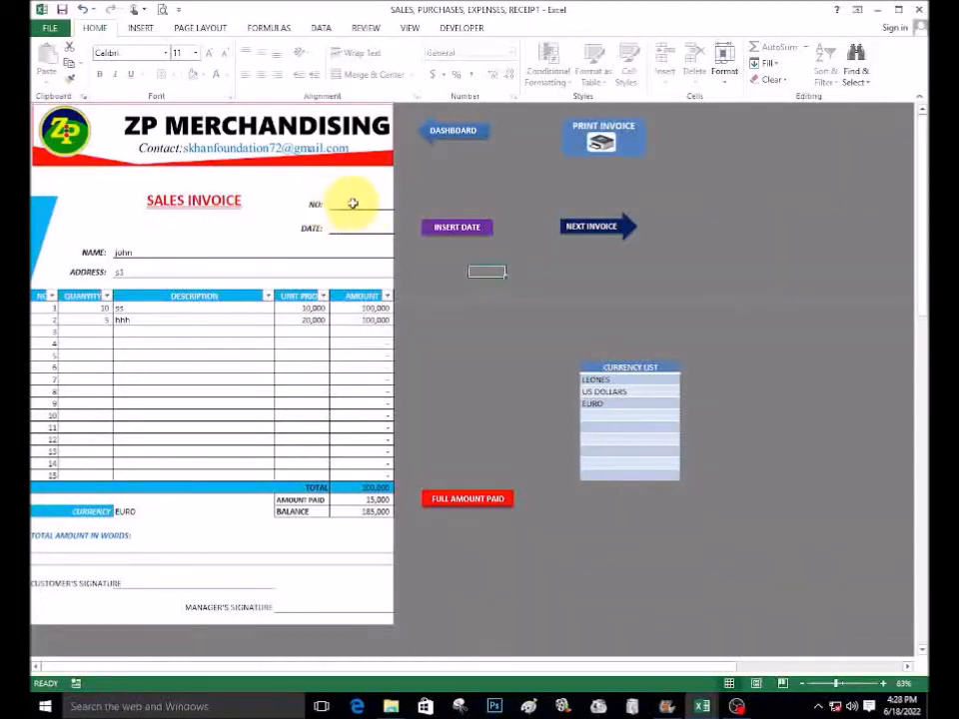
left_click(128, 253)
left_click_drag(127, 253, 128, 267)
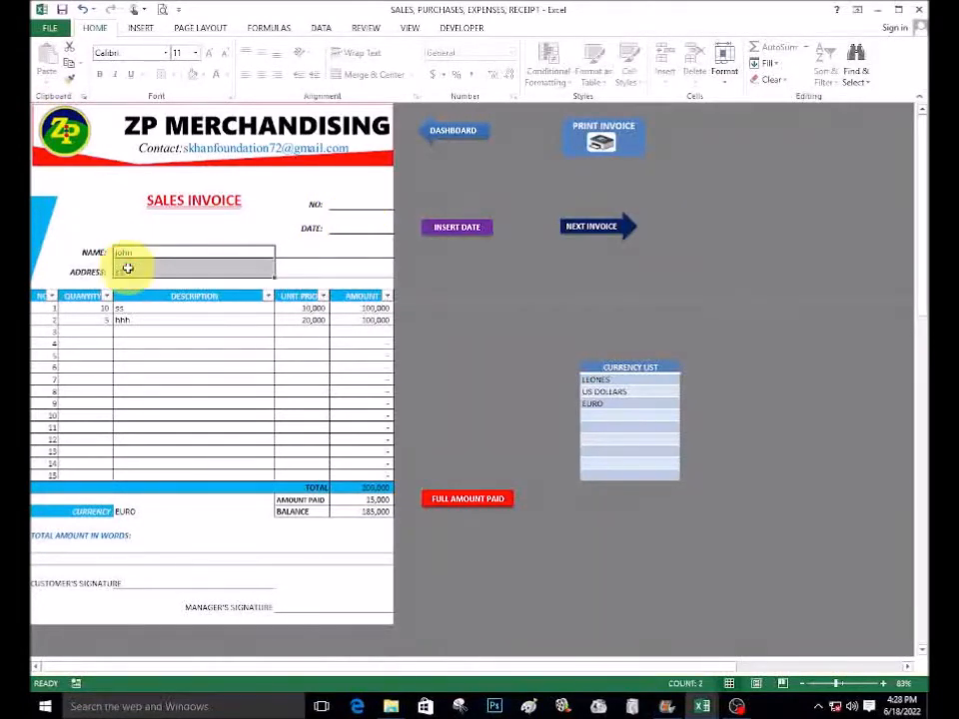
- Clear the quantities, descriptions and unit prices of the old invoice lines, as well as the amount paid
left_click_drag(91, 306, 310, 334)
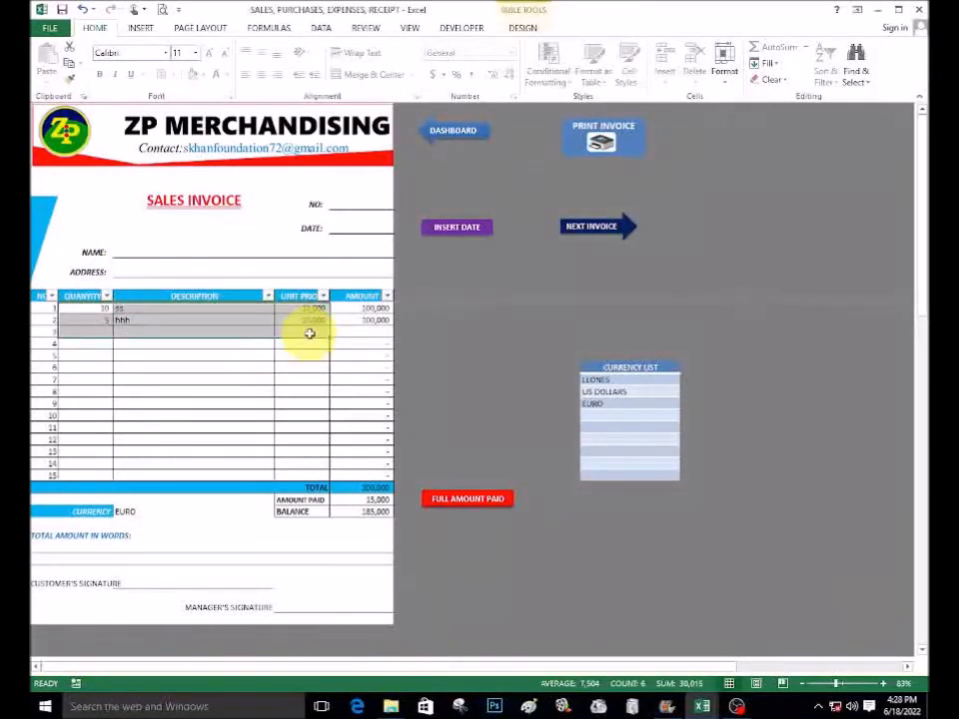
key("Delete")
left_click(200, 364)
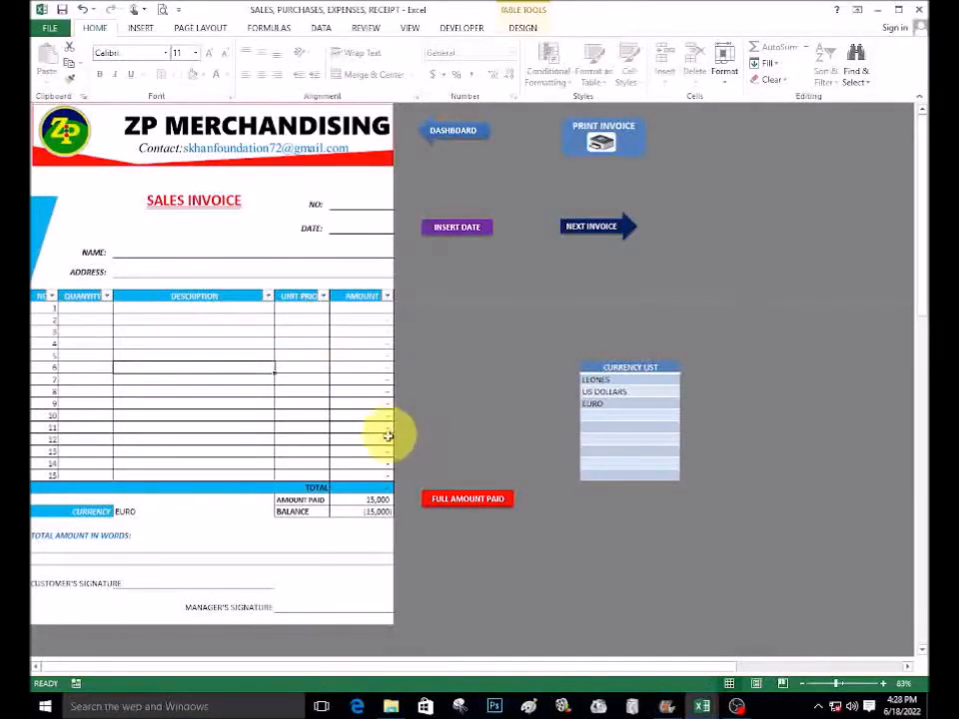
left_click(364, 507)
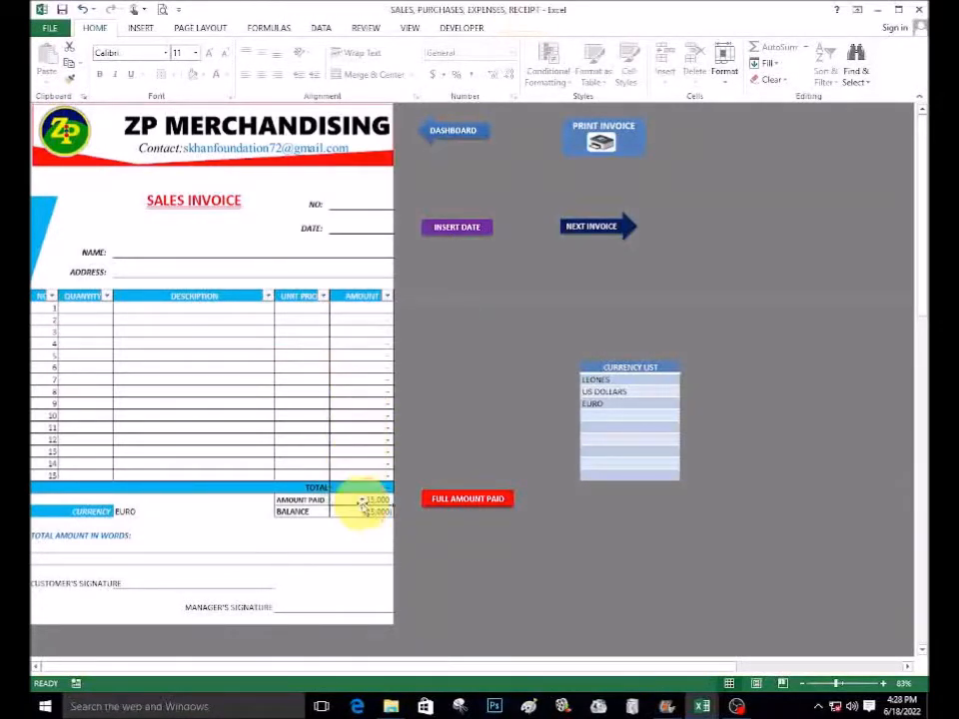
left_click(487, 380)
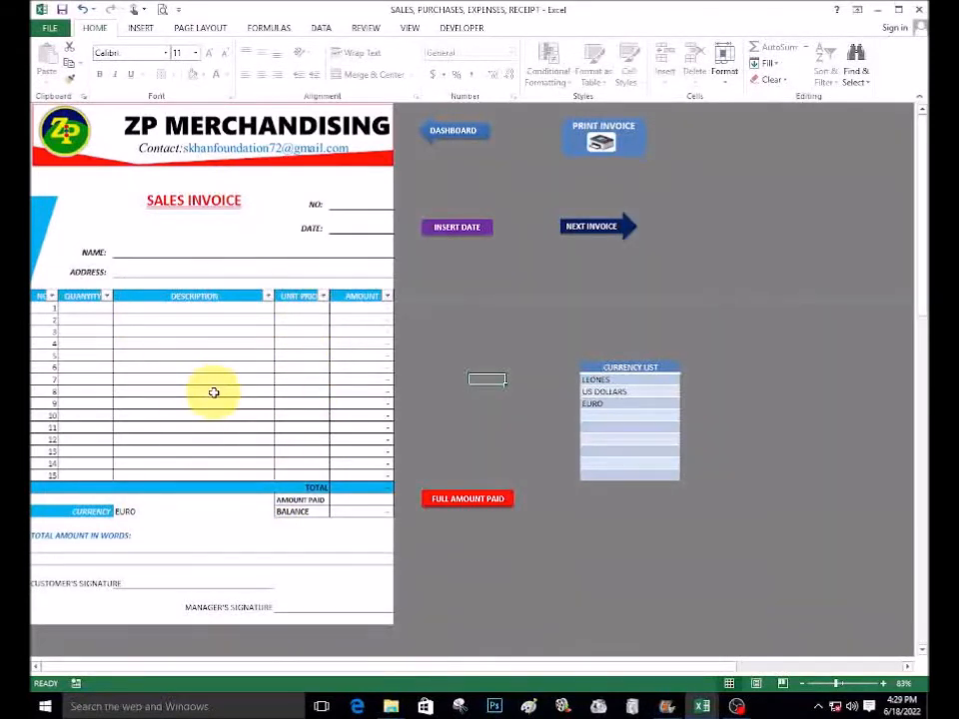
- Insert the current date and invoice number 1, and fill in the customer's name and address
left_click(447, 237)
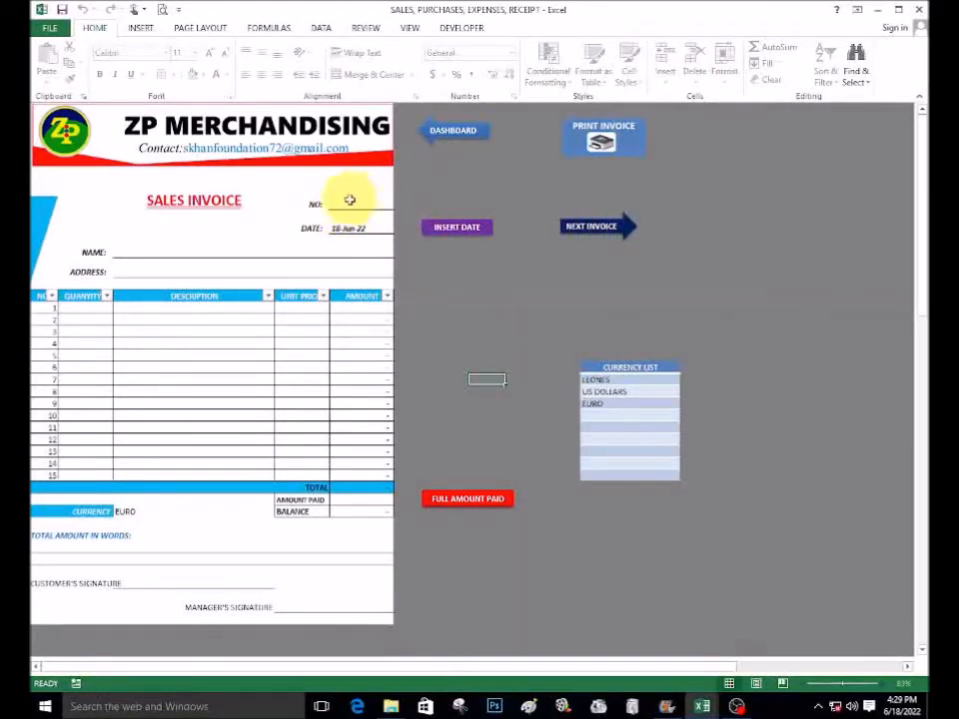
left_click(588, 226)
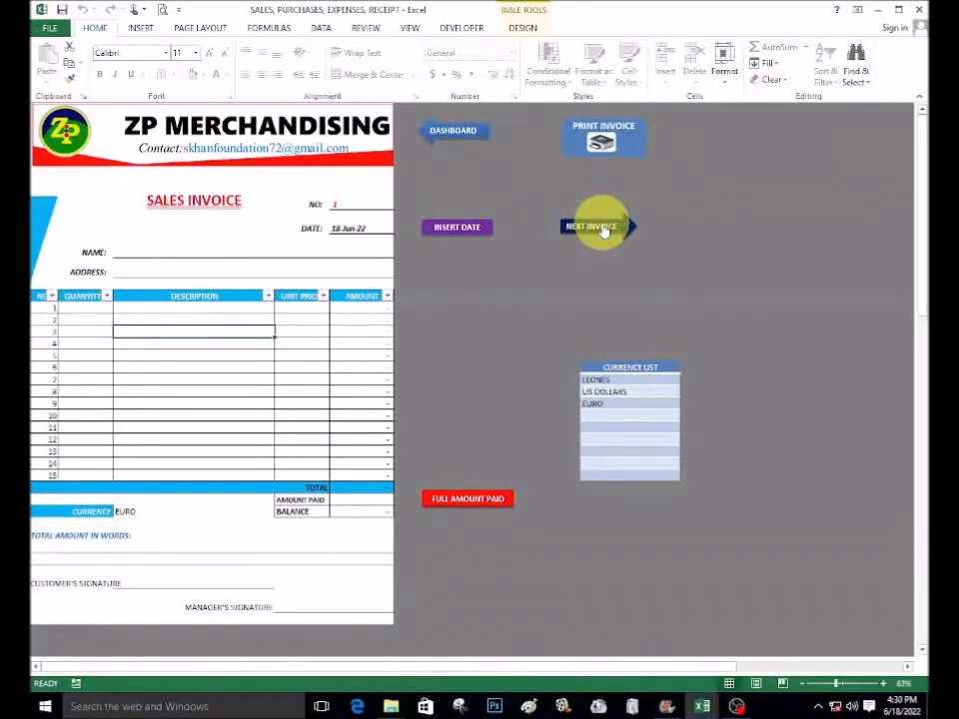
left_click(132, 252)
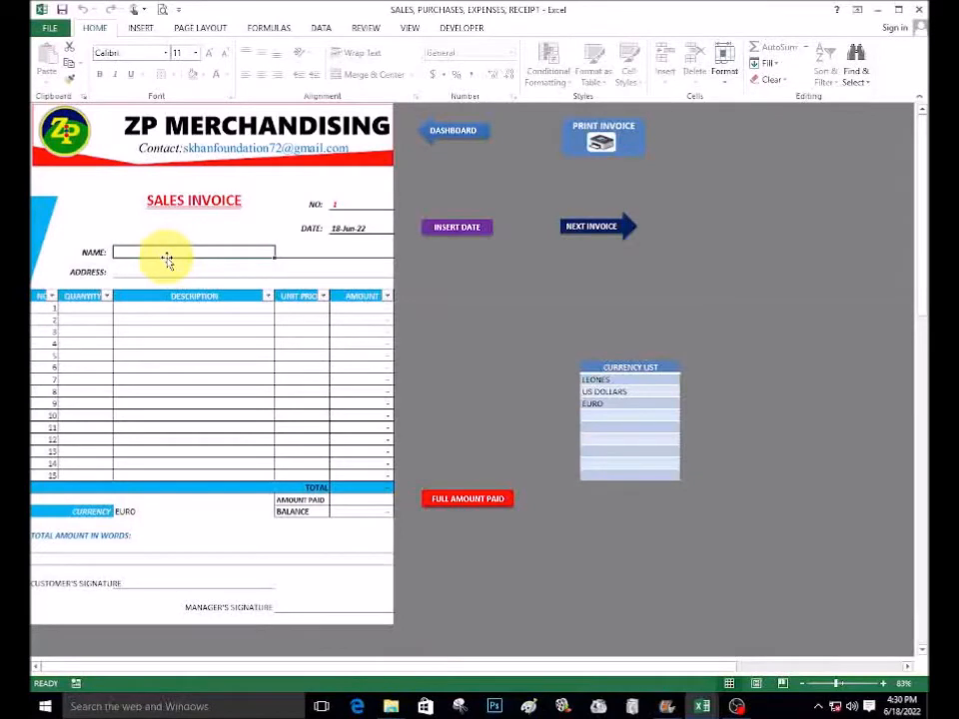
type("sa")
left_click(138, 270)
type("ss")
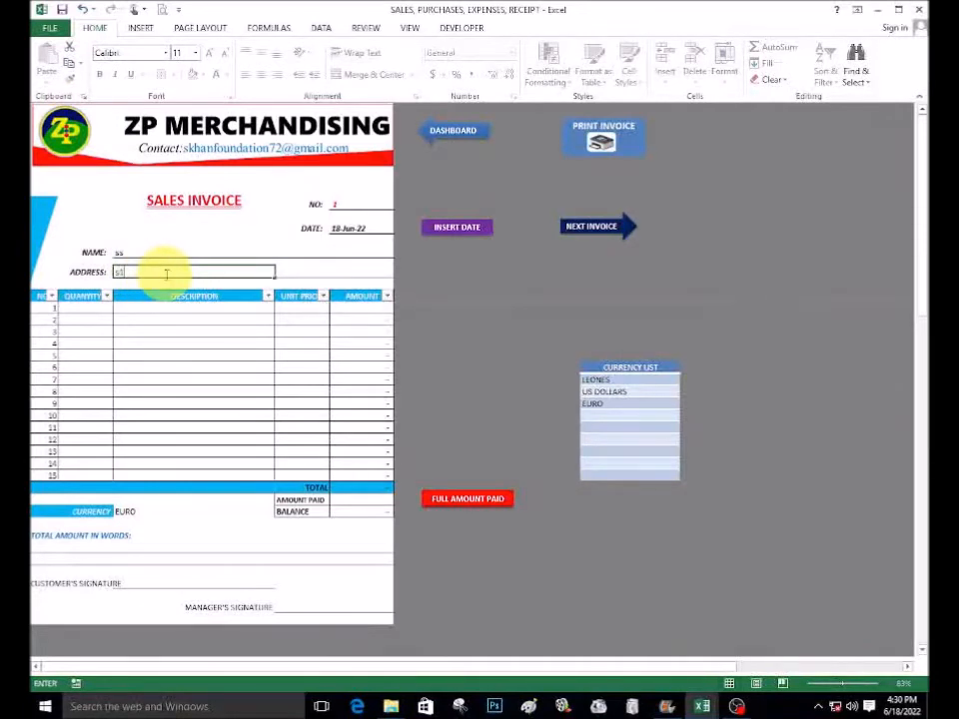
- Fill the first invoice line with quantity 10, description eee and unit price 1000
left_click(86, 329)
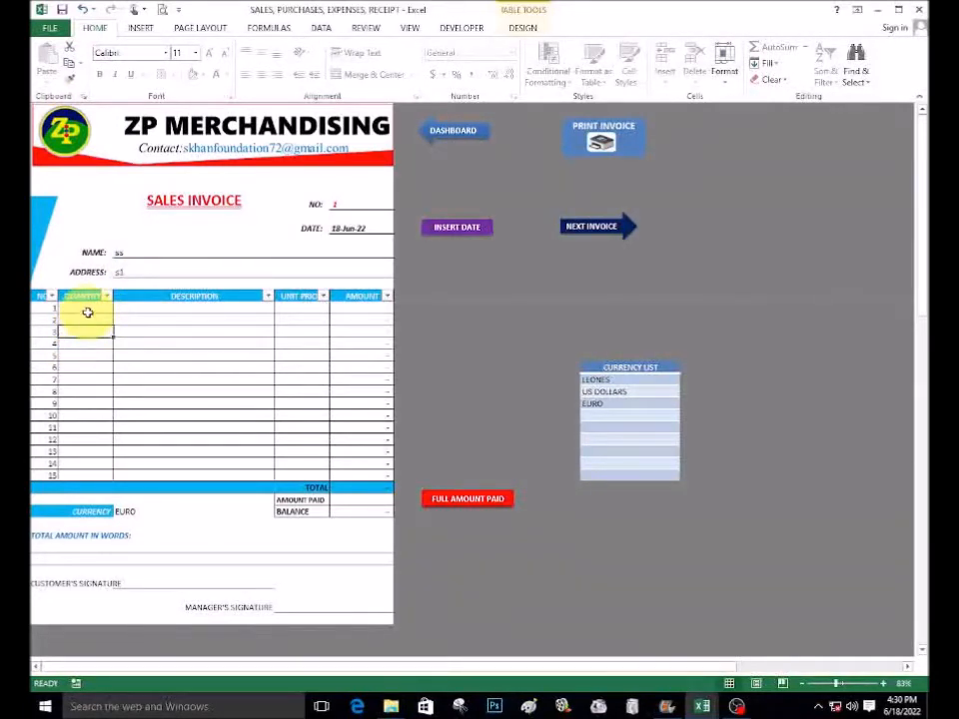
left_click(89, 309)
type("10")
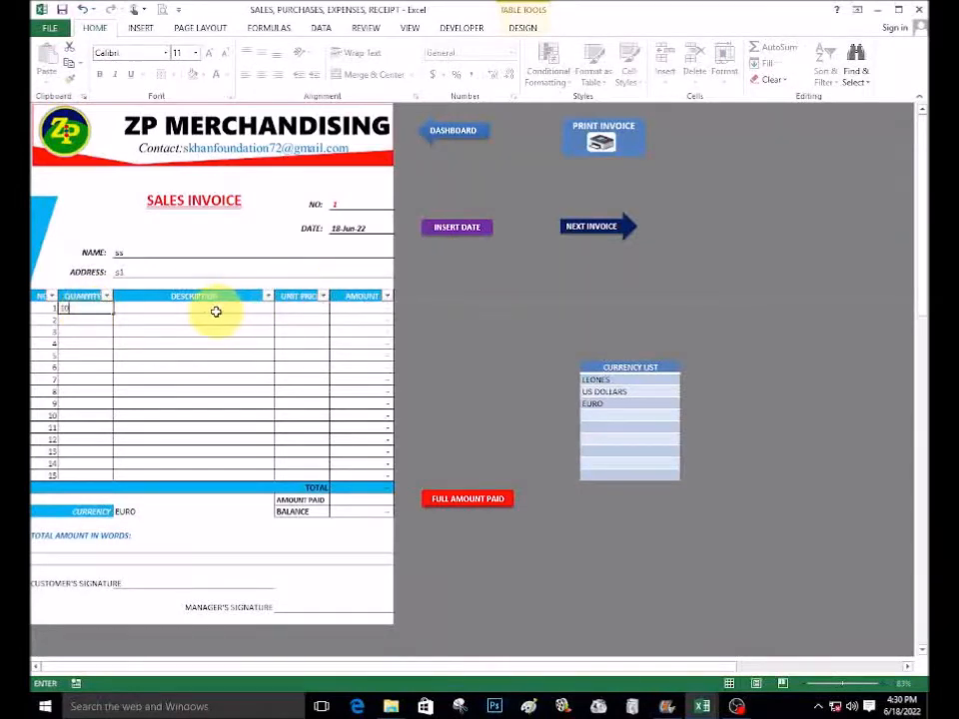
left_click(213, 307)
type("eee")
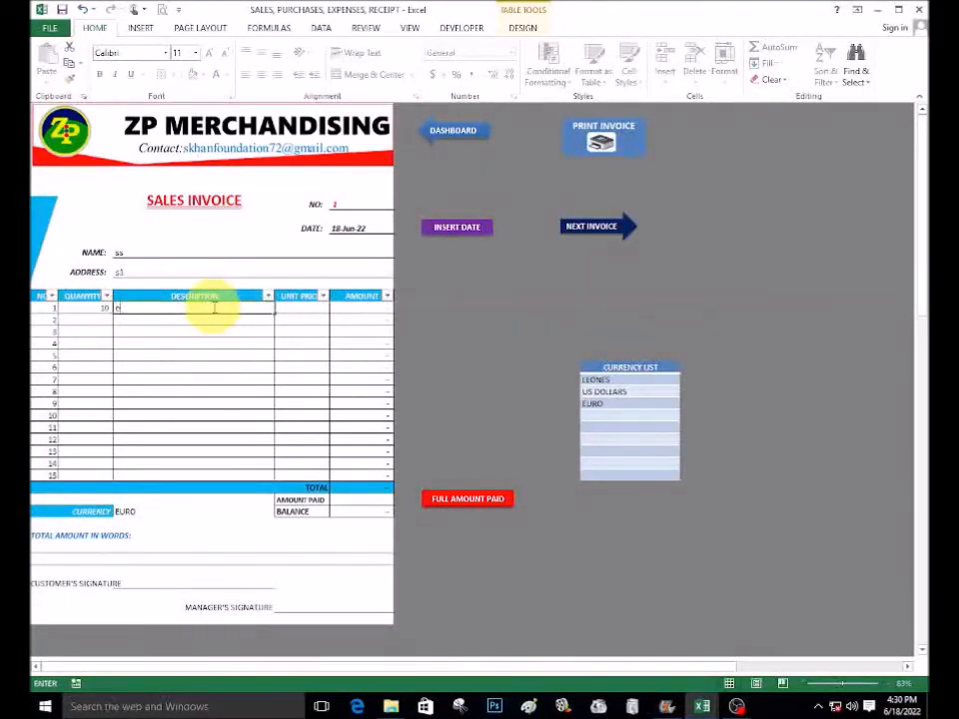
left_click(302, 307)
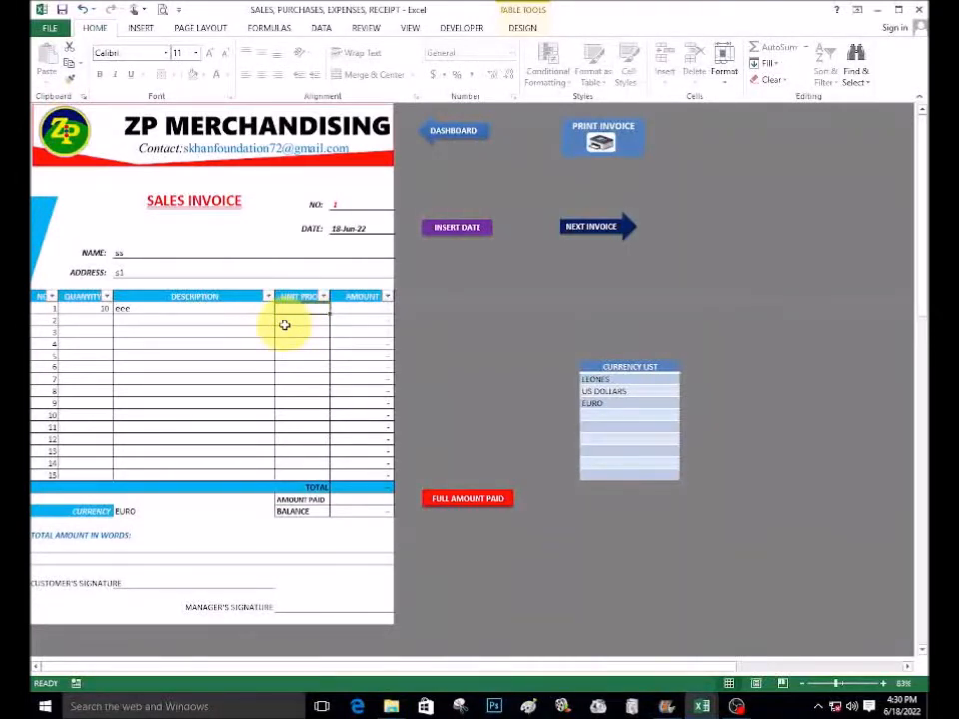
type("1000")
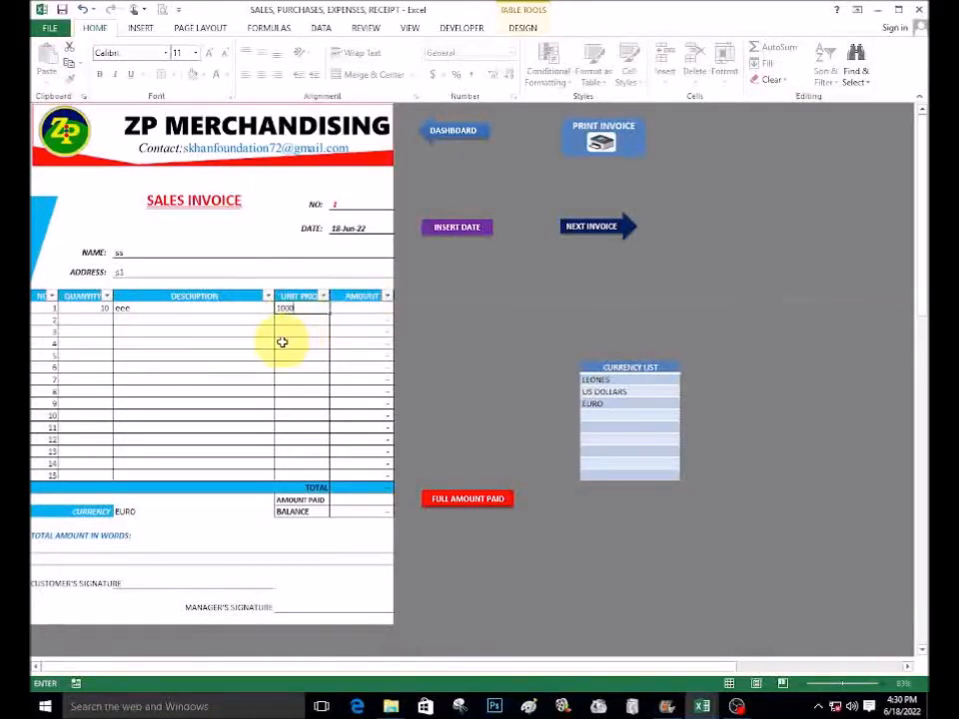
left_click(218, 351)
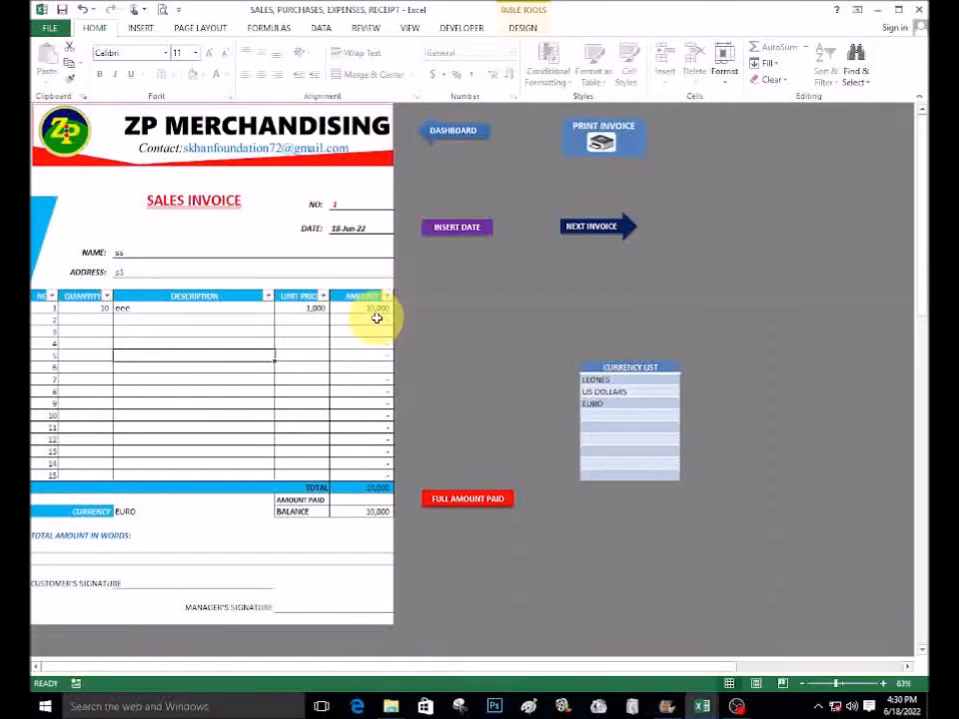
- Fill the second invoice line with quantity 10, description yyy and unit price 2000
left_click(88, 319)
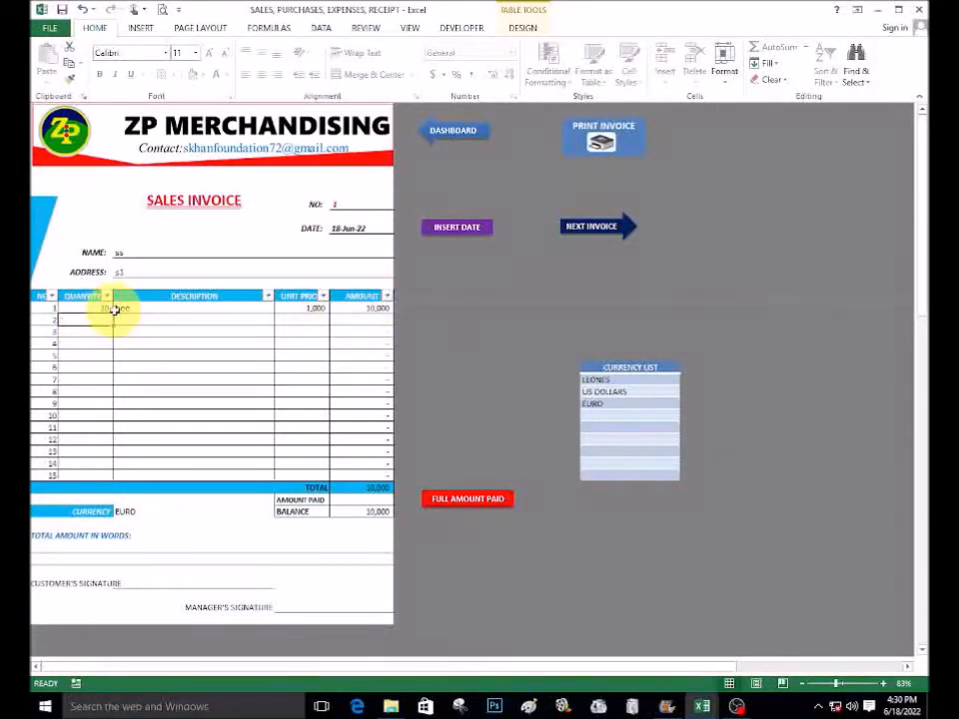
type("10")
left_click(165, 319)
type("s")
type("yy")
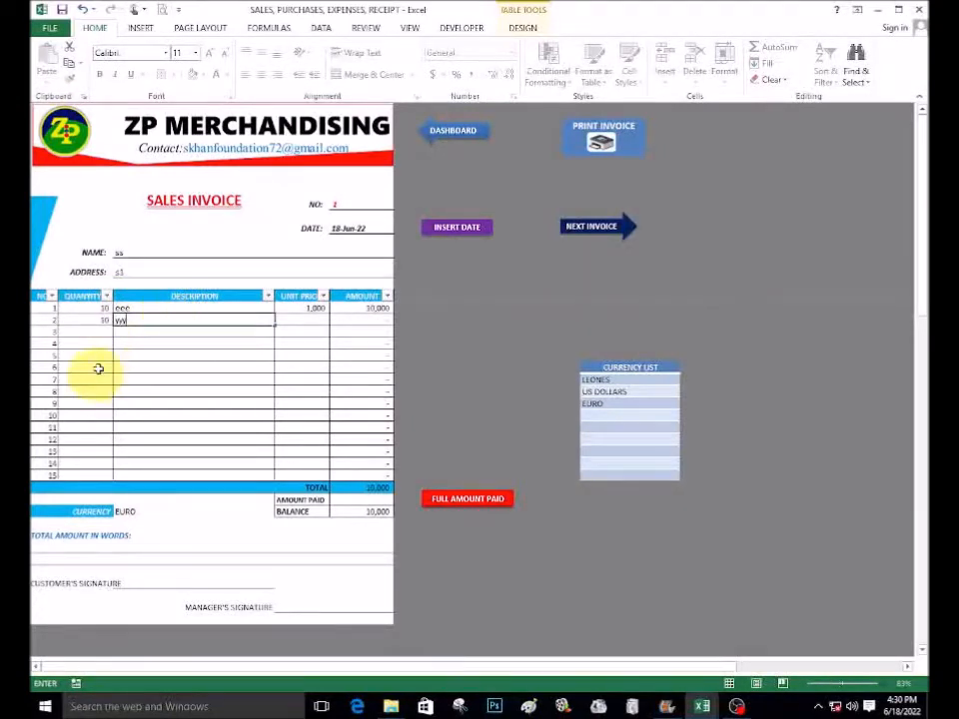
left_click(298, 320)
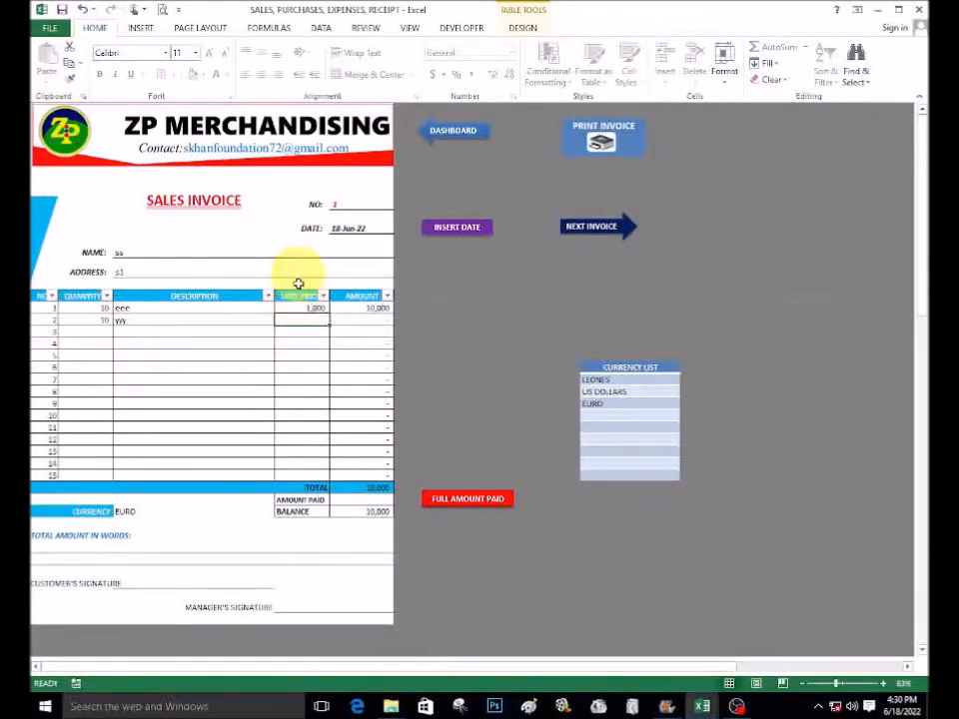
type("5")
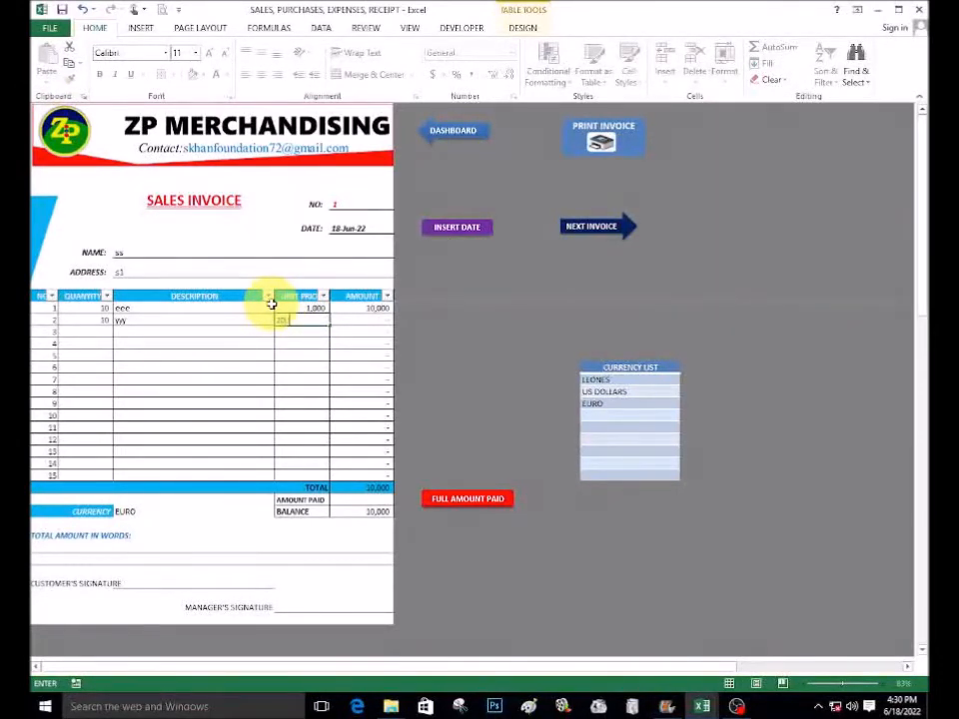
type("000")
left_click(236, 356)
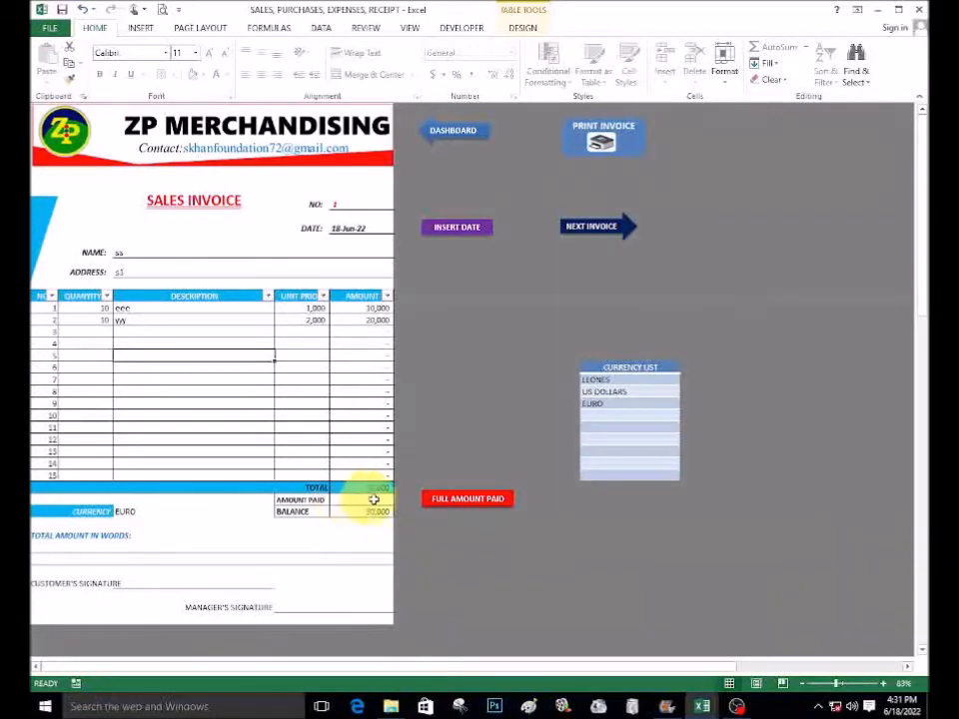
- Enter a partial payment of 15000 as the invoice's amount paid
left_click(358, 501)
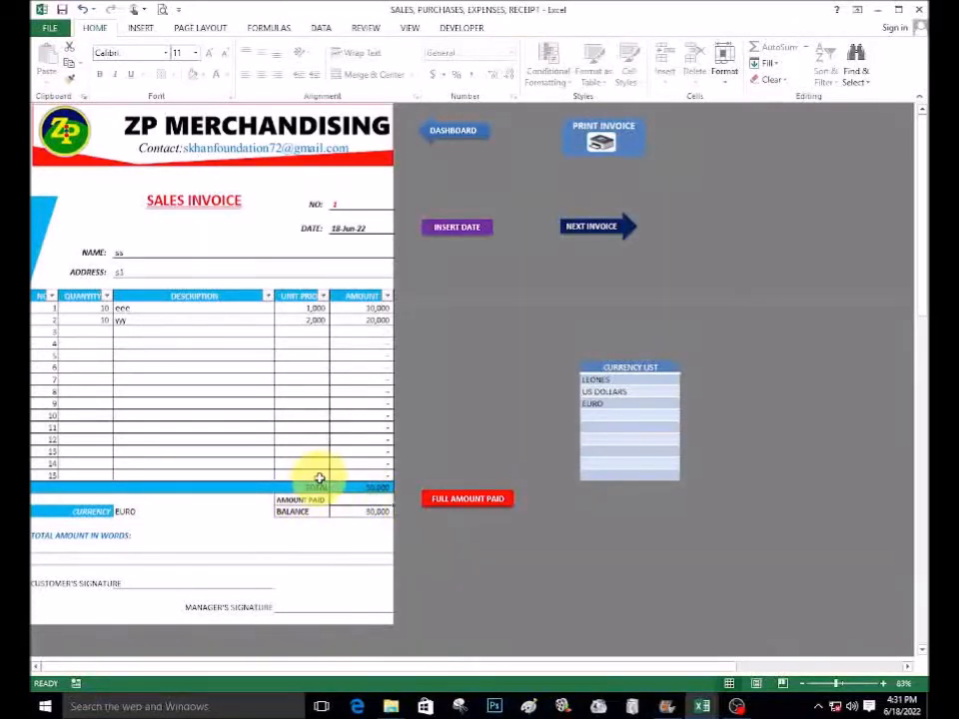
type("15")
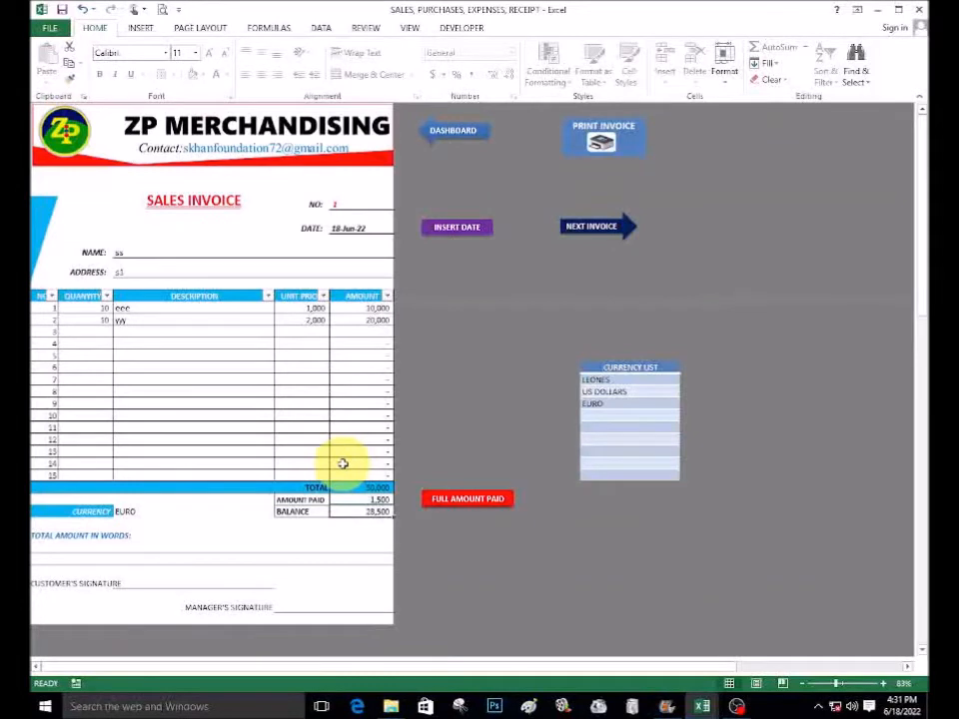
type("15,")
type("000")
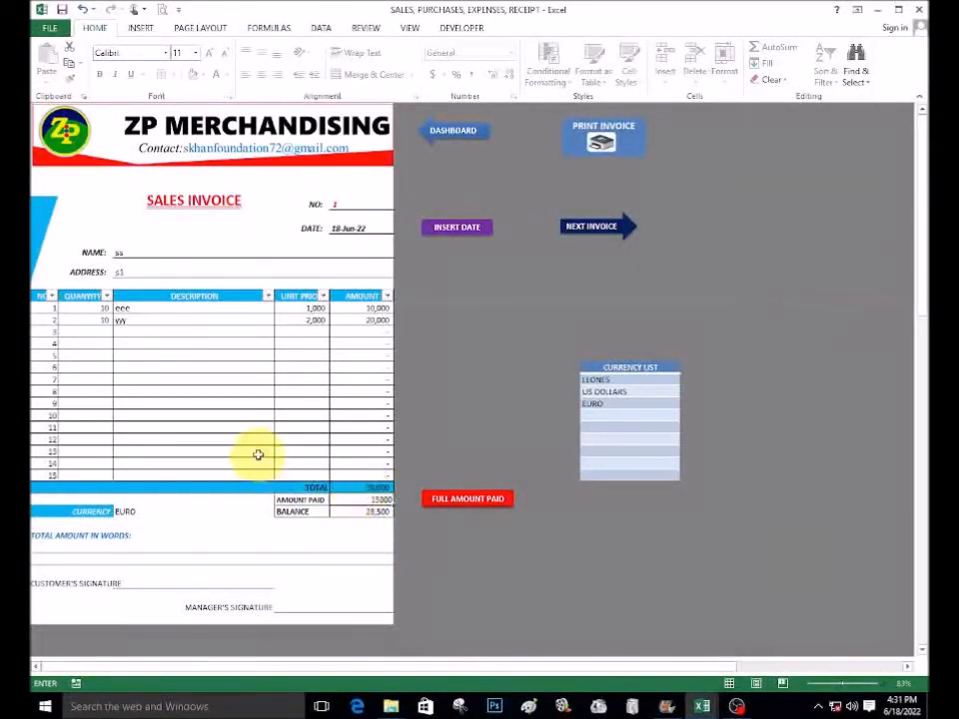
left_click(257, 442)
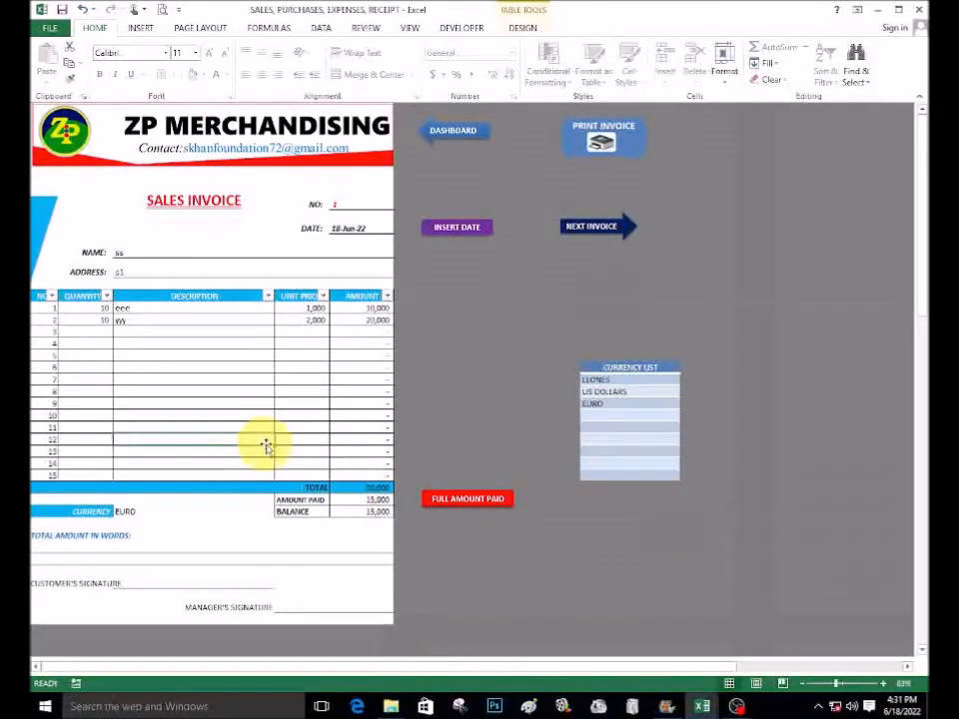
- Replace the partial payment with the full invoice total using the sheet's full-payment function
left_click(374, 499)
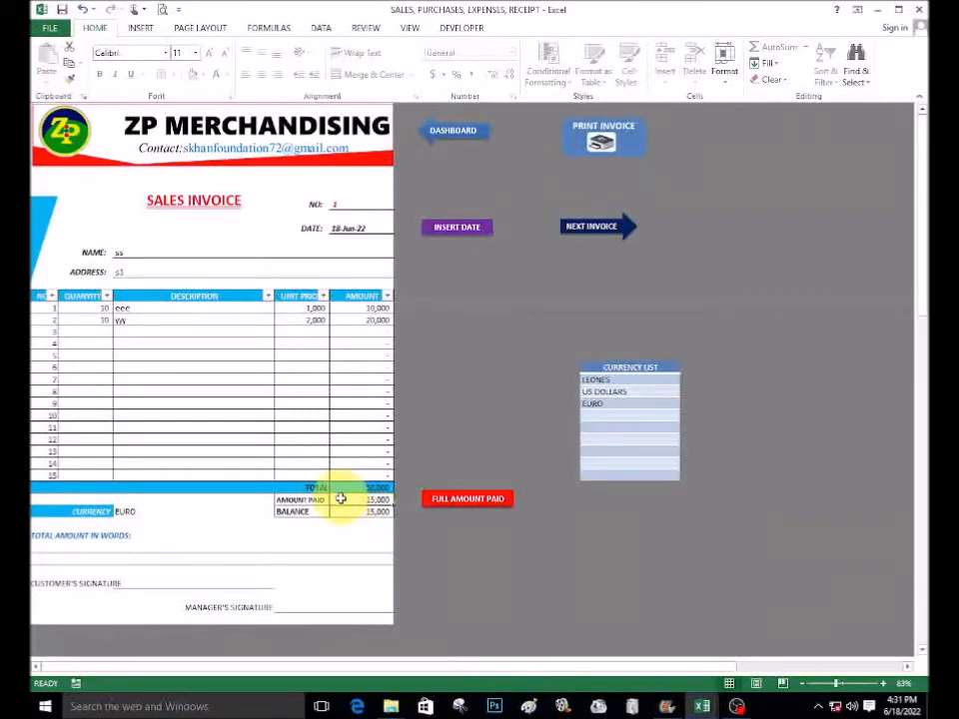
left_click(465, 502)
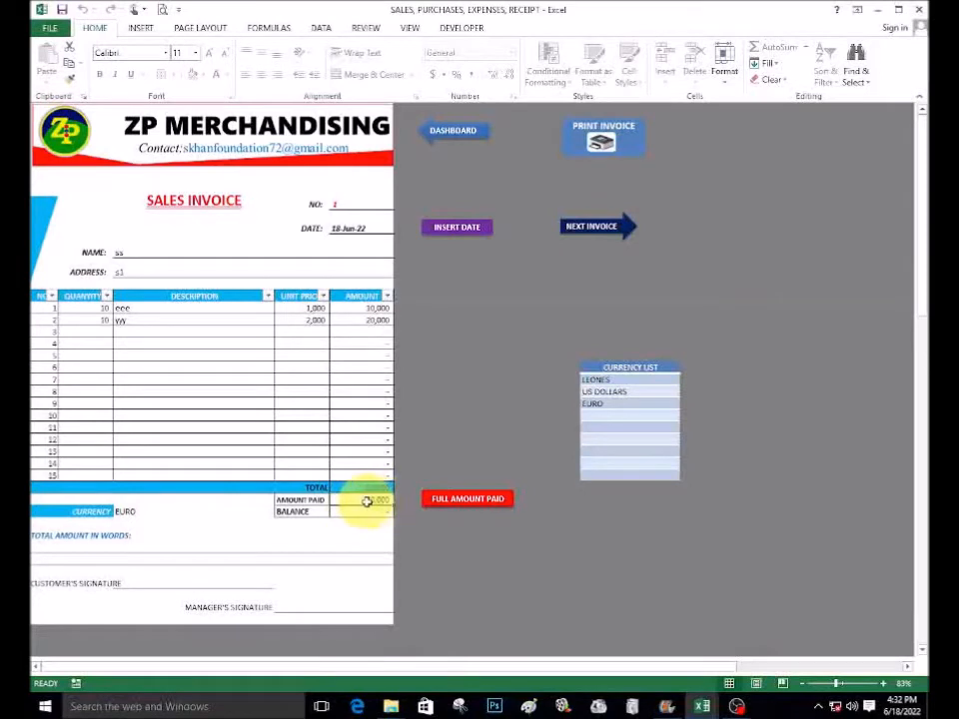
left_click(359, 487)
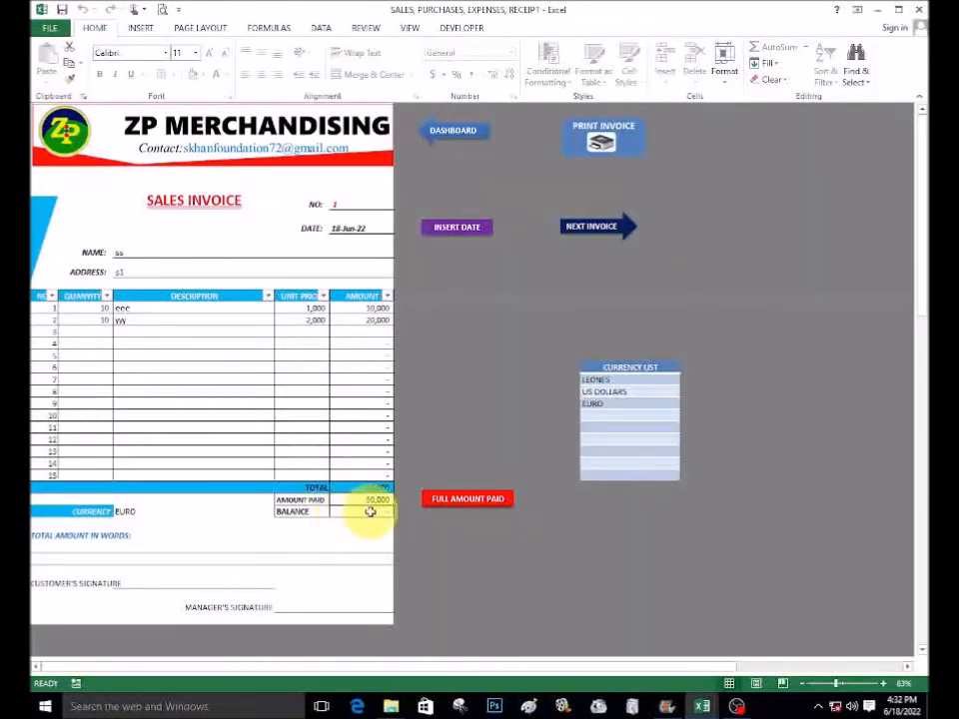
- Set the invoice currency to LEONES and compare the available choices with the currency list beside the invoice
left_click(107, 511)
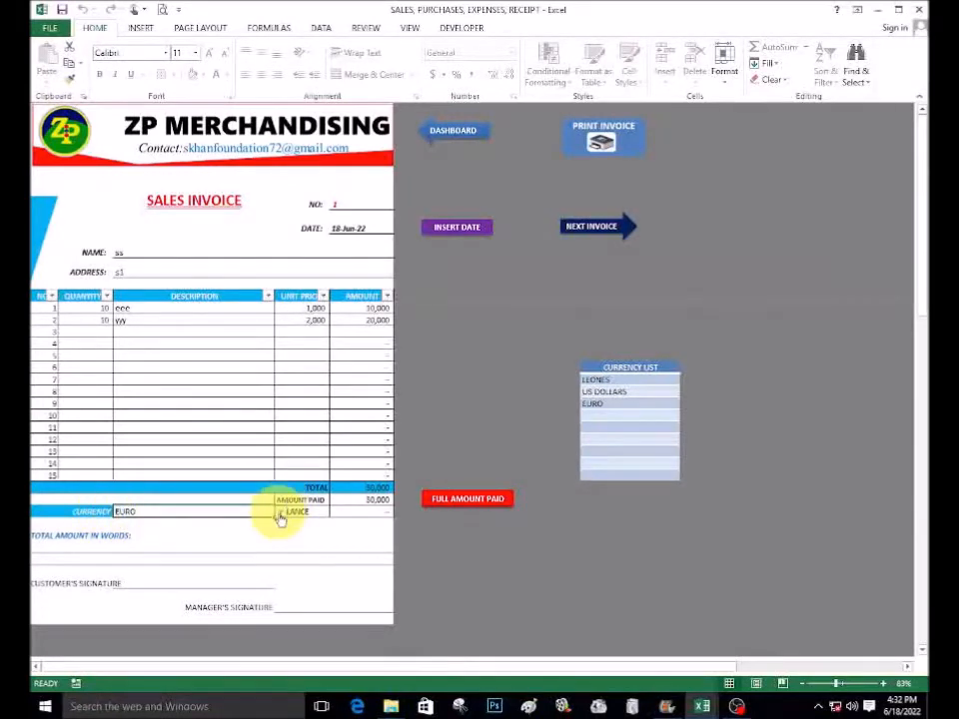
left_click(281, 513)
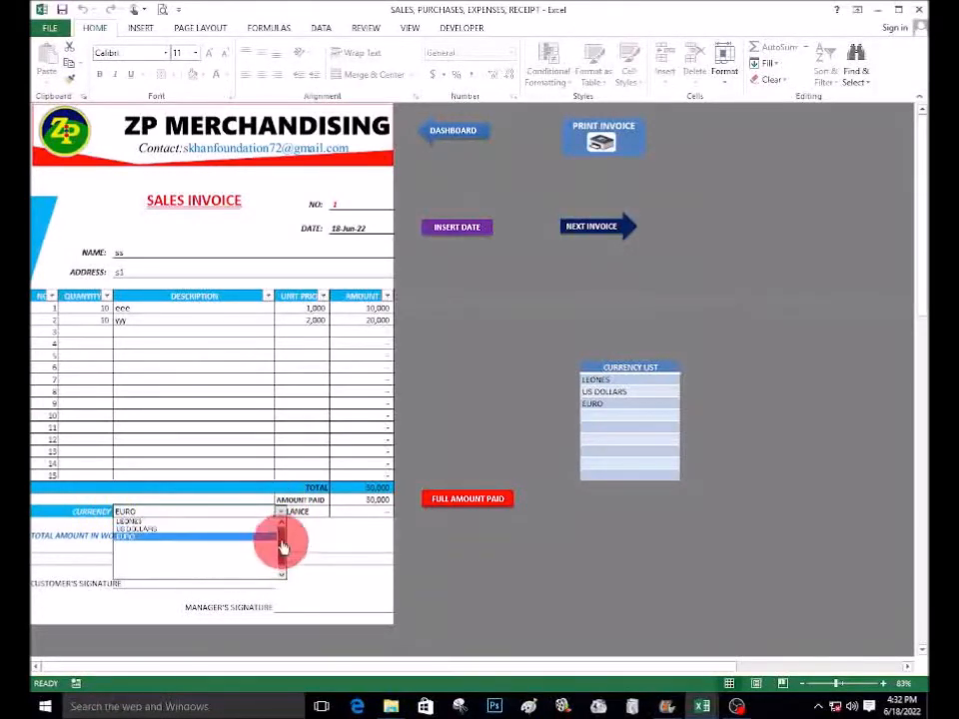
left_click(146, 522)
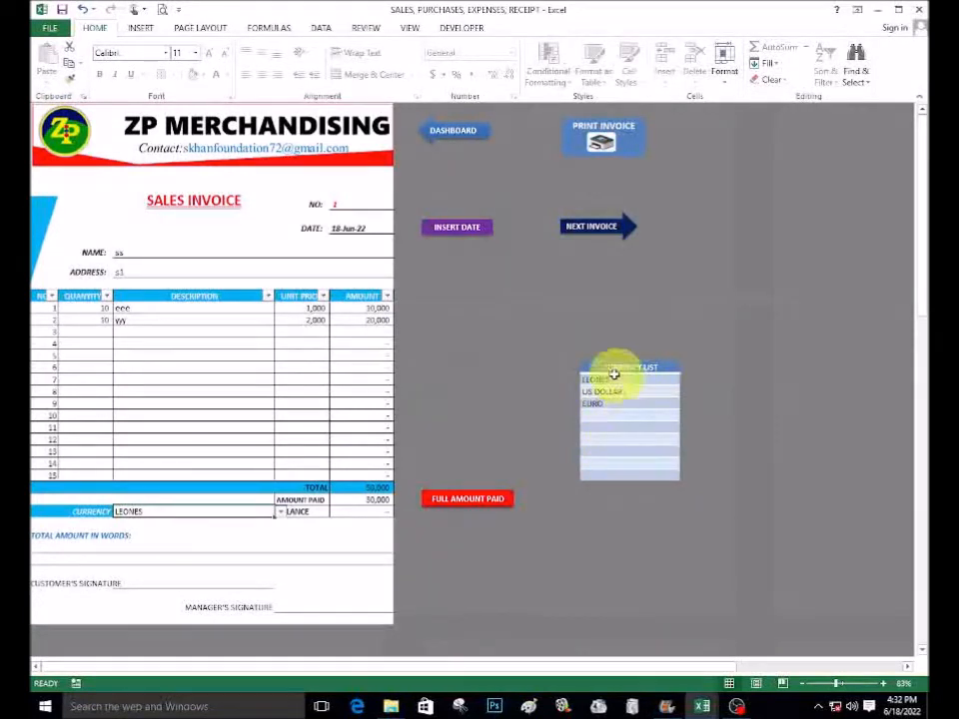
left_click(280, 511)
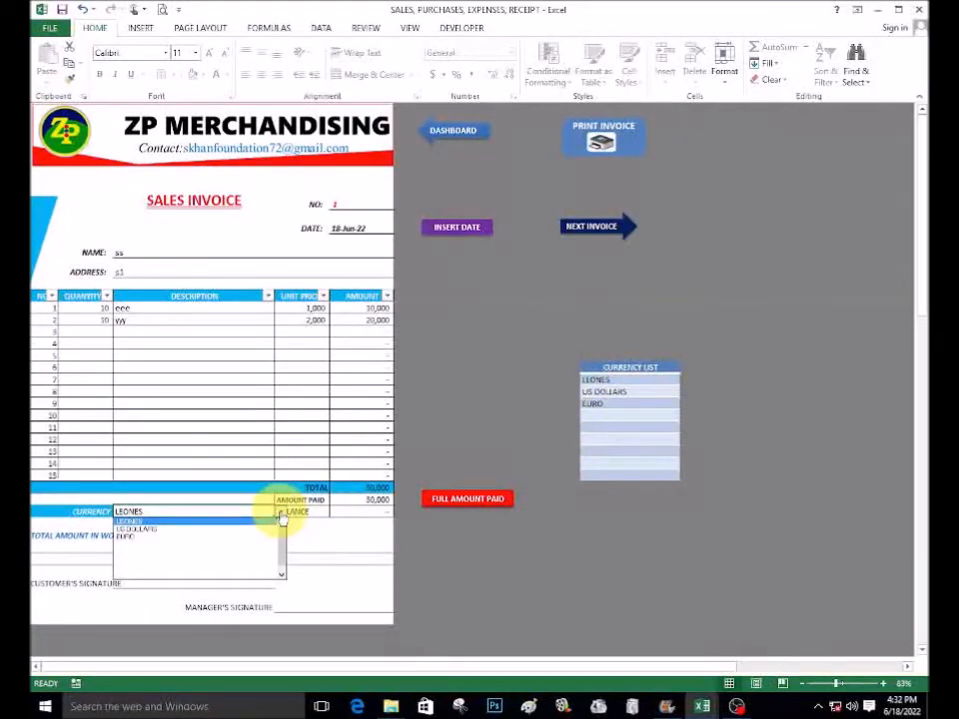
left_click(611, 406)
left_click(622, 391)
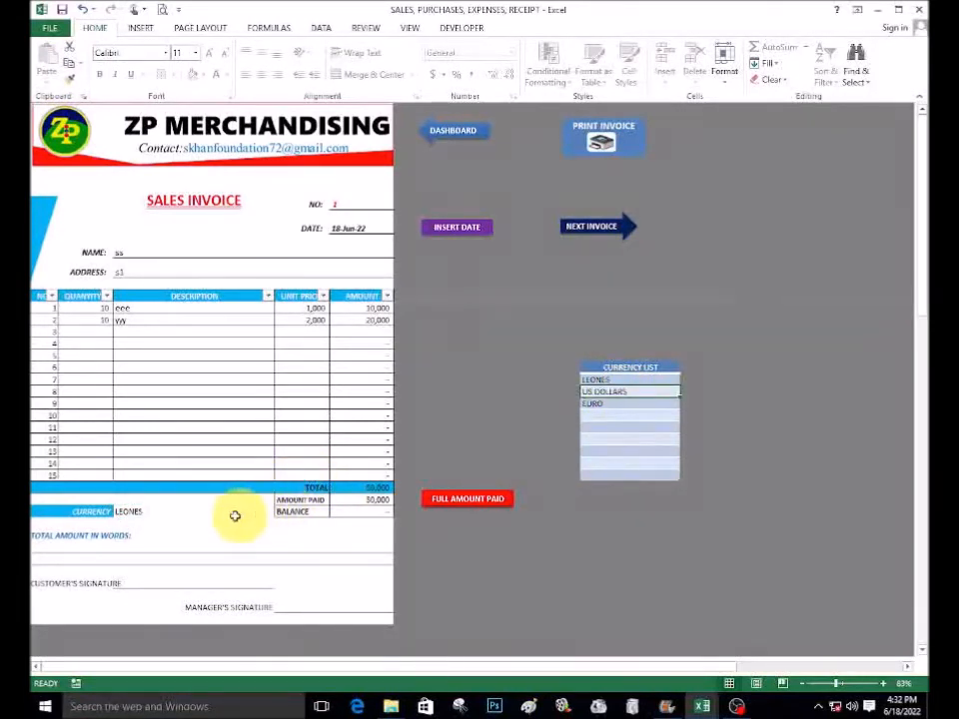
left_click(606, 414)
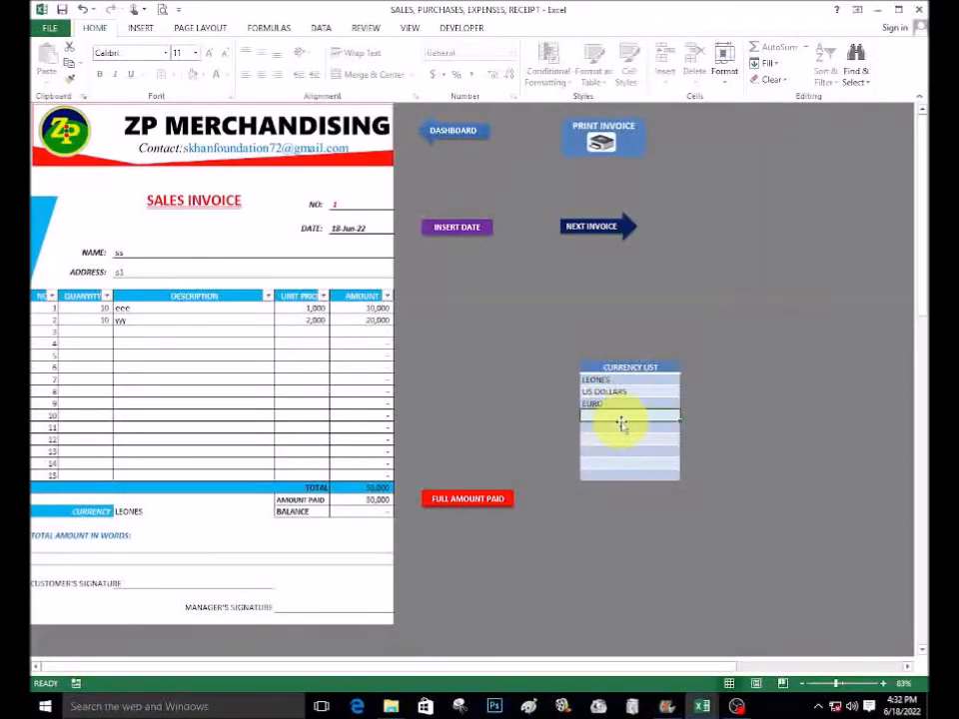
- Enter guyfgytty as the total amount in words, then print the invoice and dismiss the printer status window
left_click(34, 548)
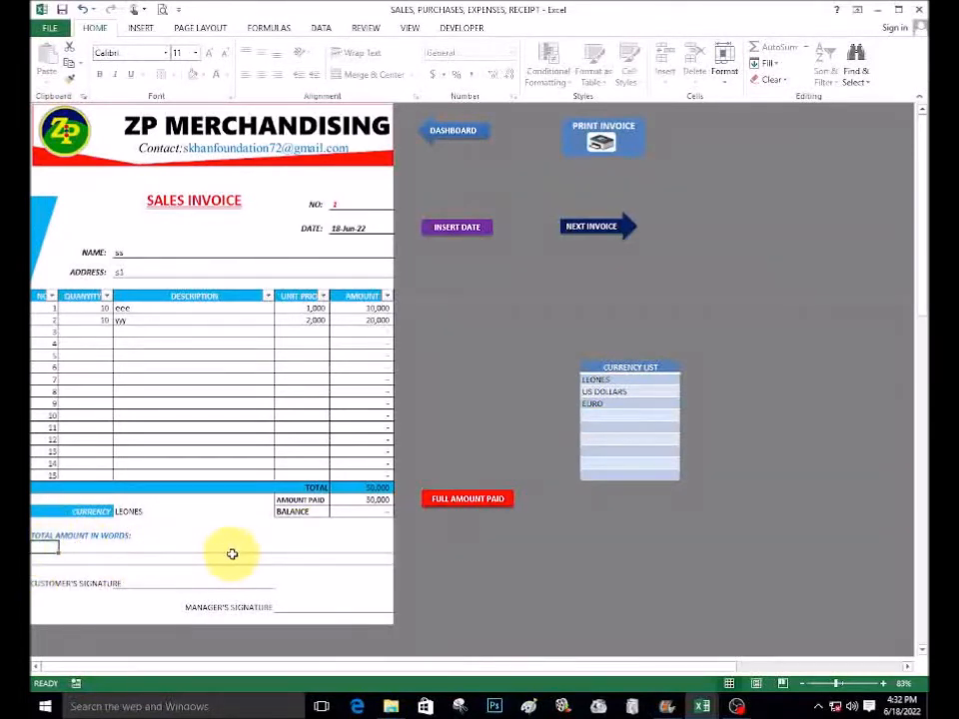
type("guyfgyt")
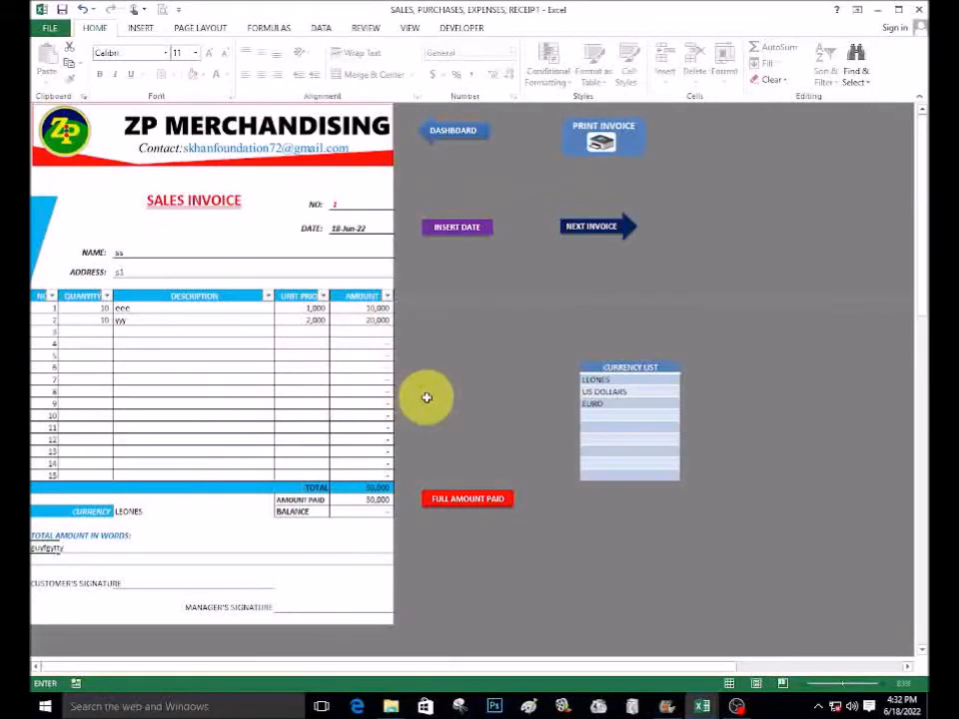
left_click(601, 146)
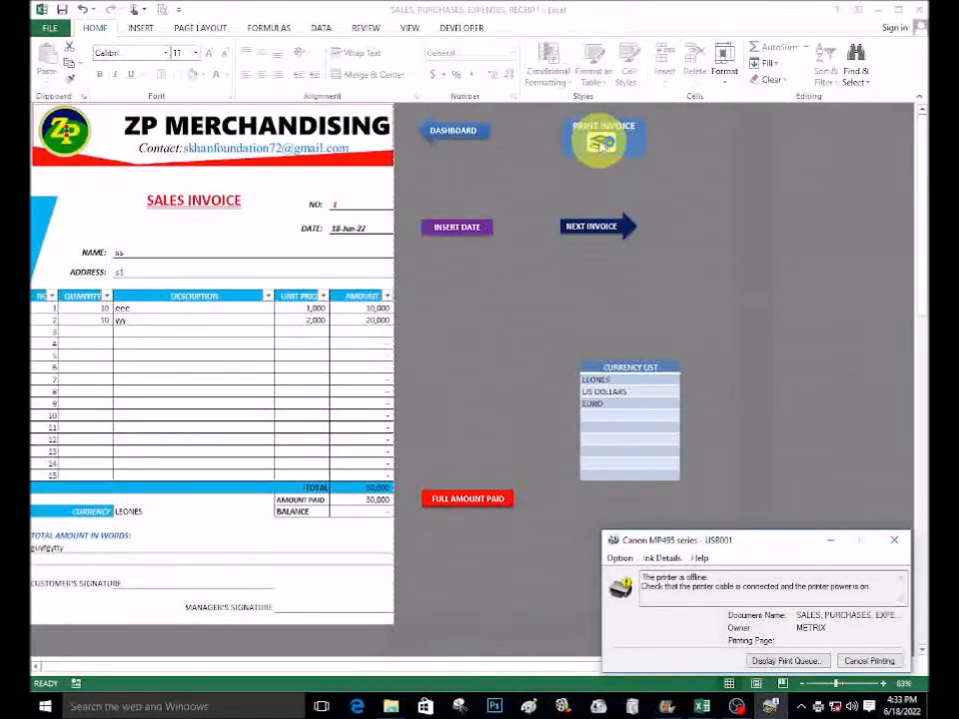
left_click(894, 541)
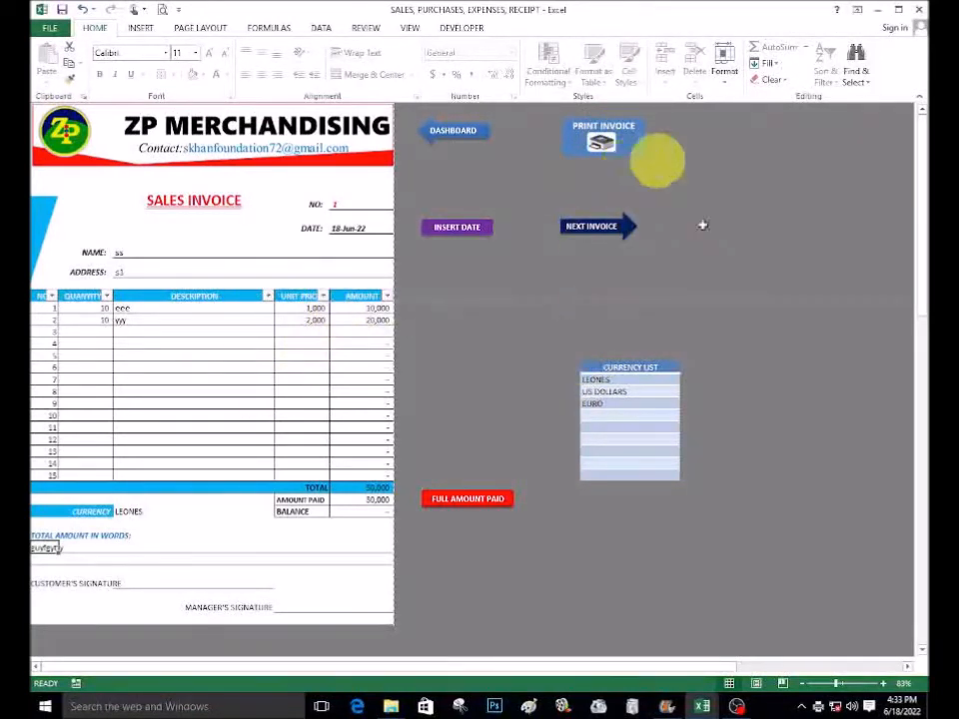
- Open the LAST PRINTED INVOICE PDF from the desktop, check the printed copy and close it
left_click(921, 699)
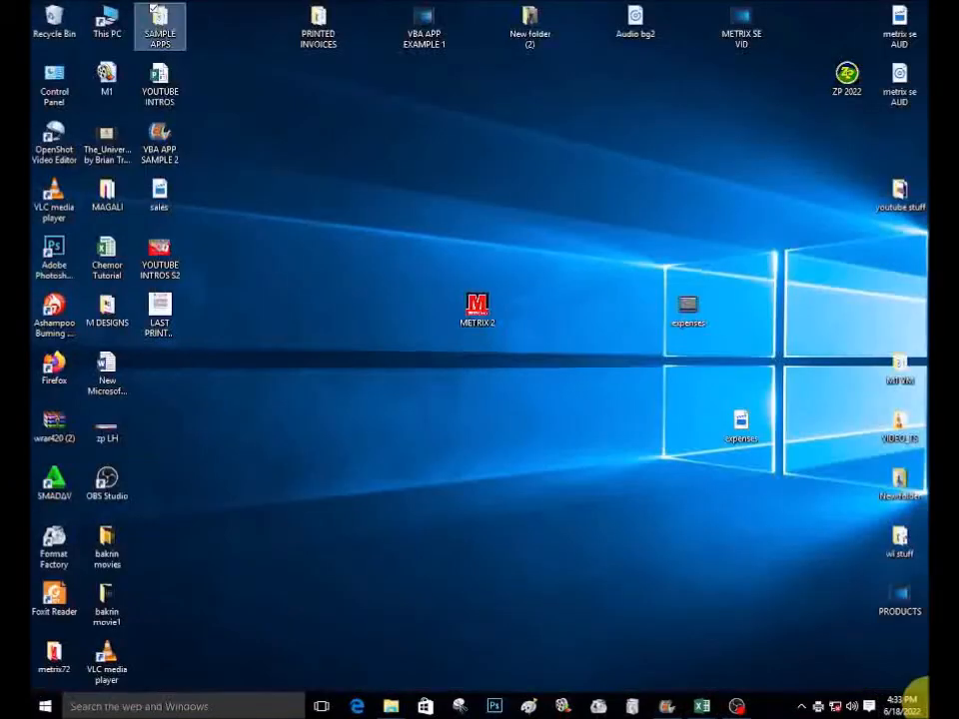
left_click(168, 334)
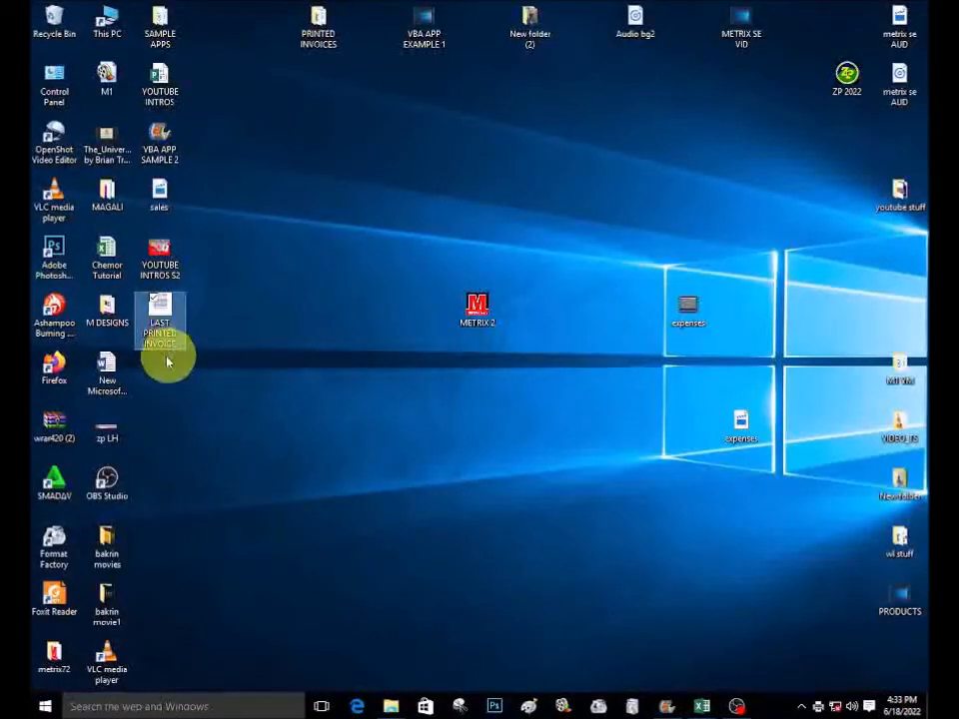
double_click(161, 316)
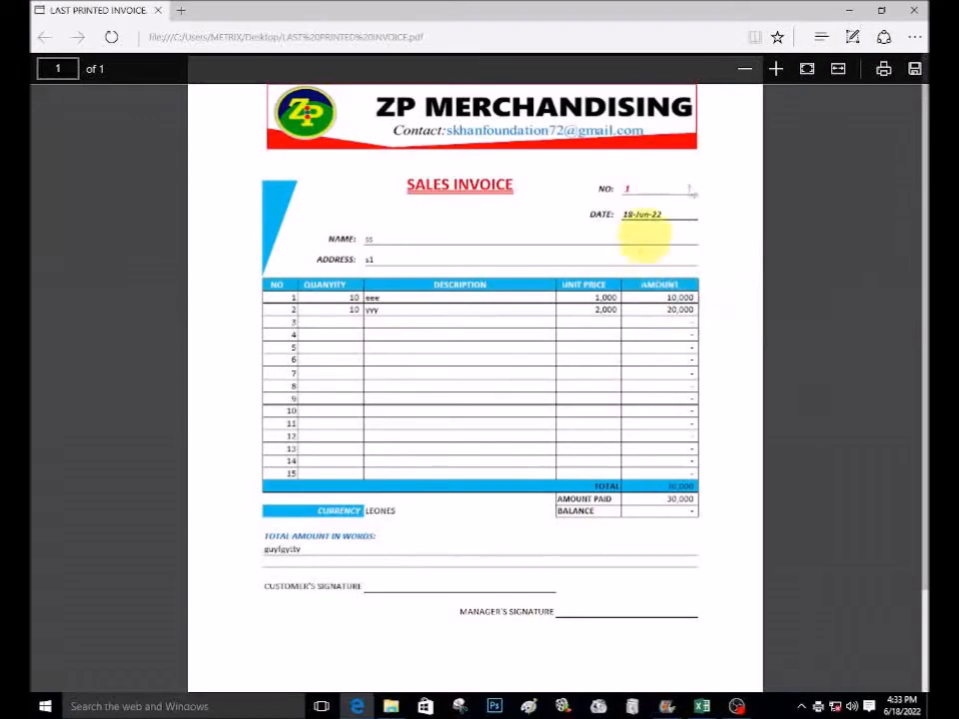
left_click(910, 12)
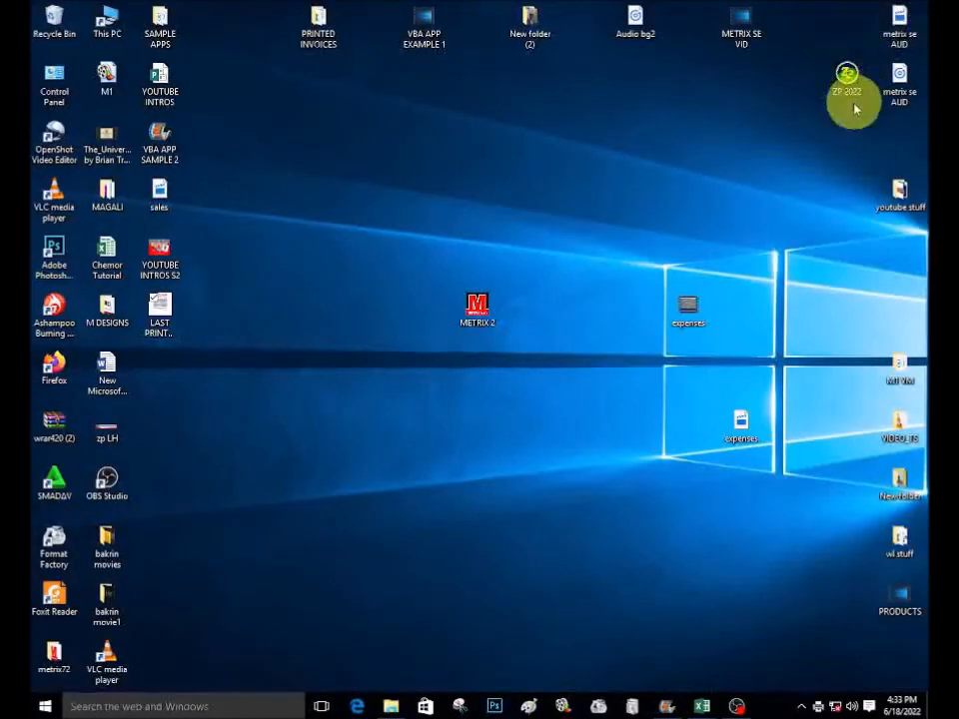
- Switch back to the SALES, PURCHASES, EXPENSES, RECEIPT workbook in Excel and advance to the next blank sales invoice
mouse_move(700, 704)
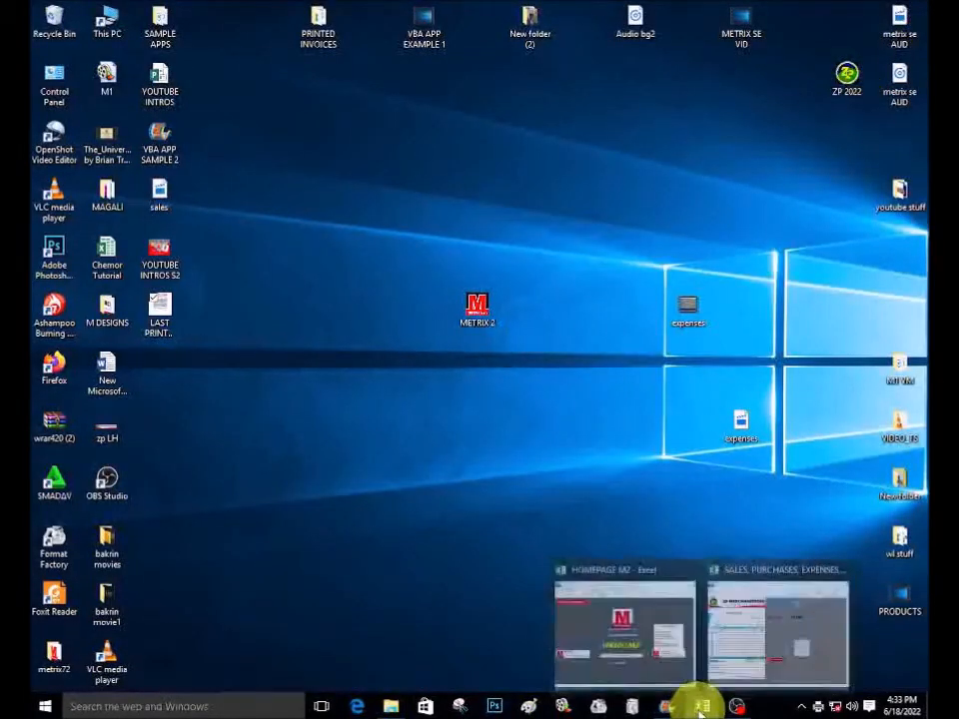
left_click(789, 640)
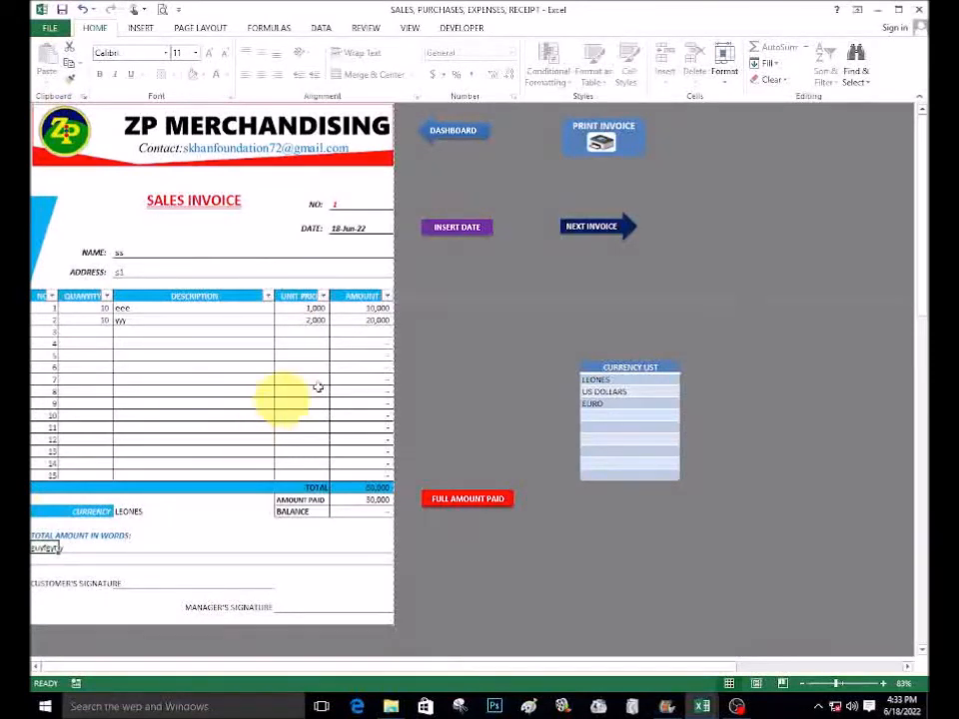
left_click(591, 229)
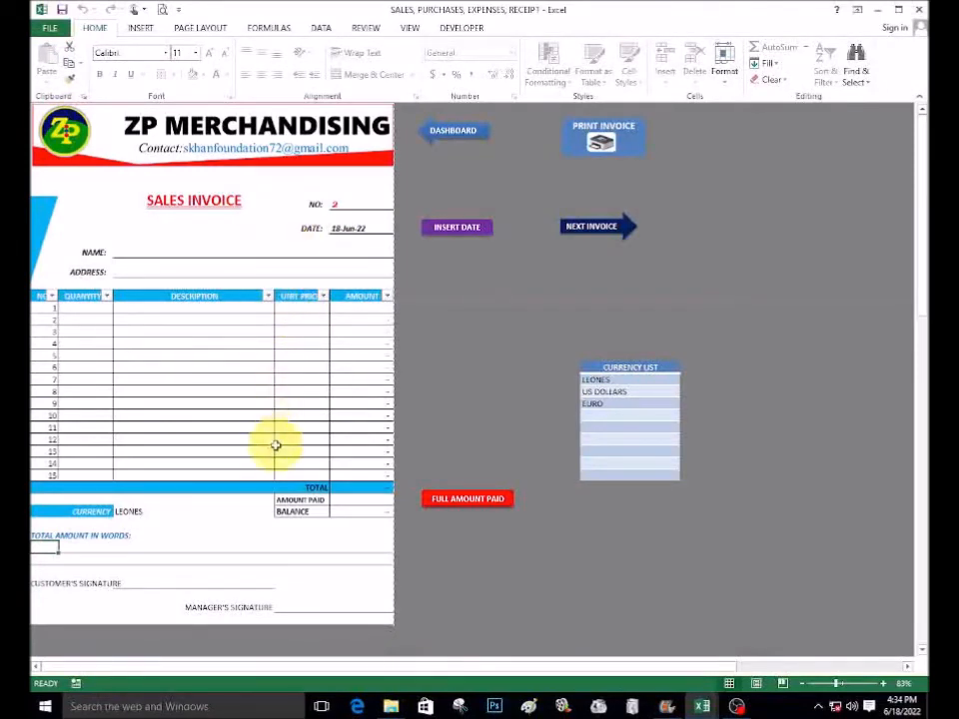
- Examine the product sales and purchases summary and its links to the product list, starting from and returning to the dashboard
left_click(461, 133)
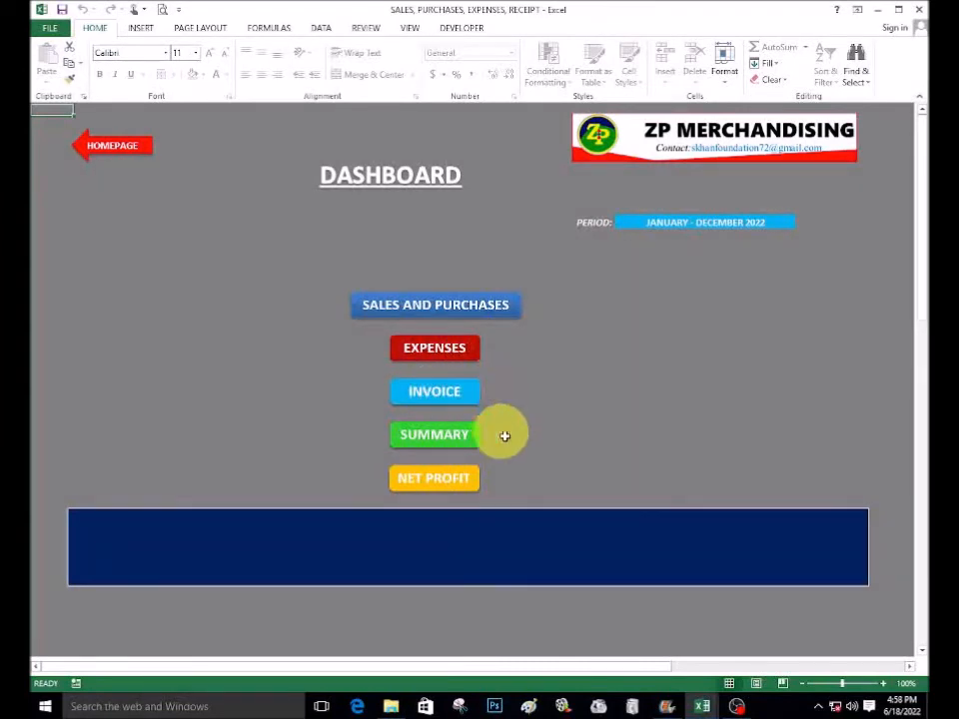
left_click(439, 436)
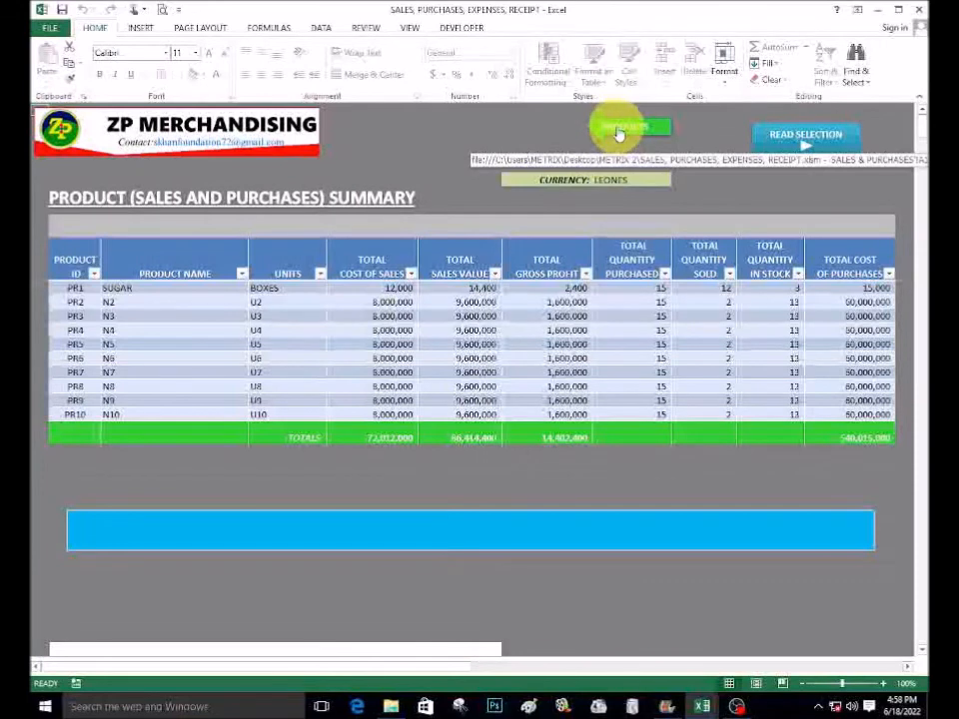
left_click(619, 131)
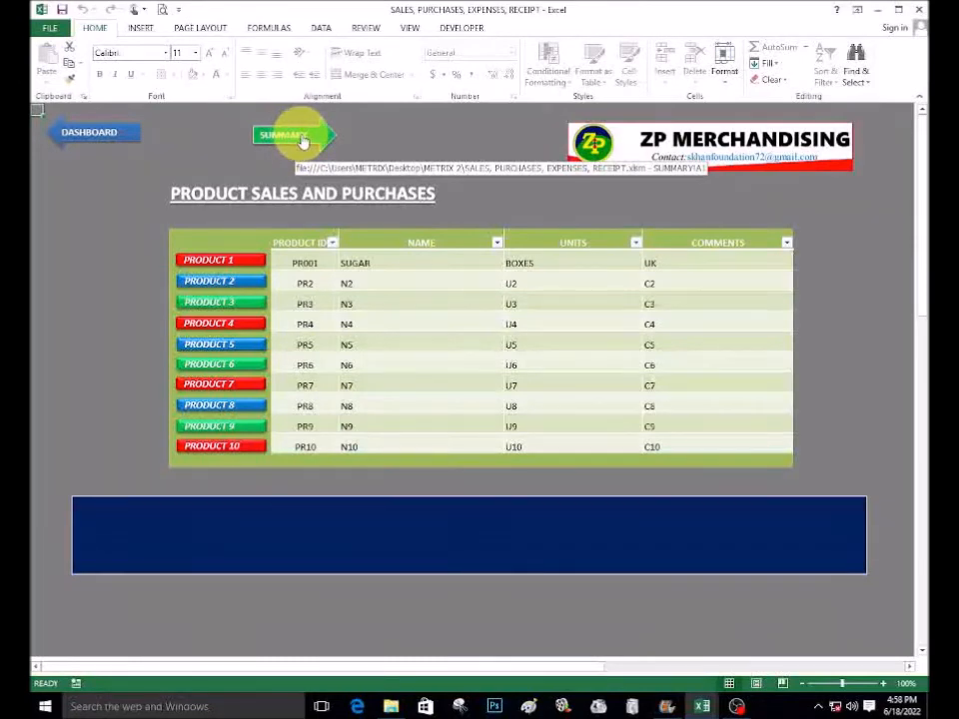
left_click(301, 141)
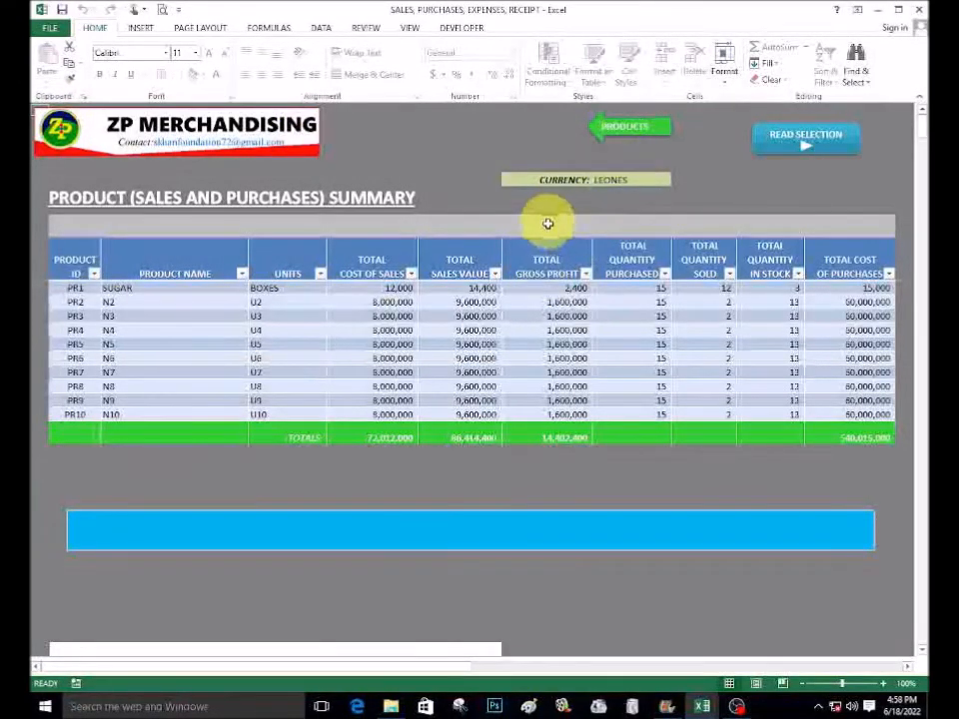
left_click(629, 133)
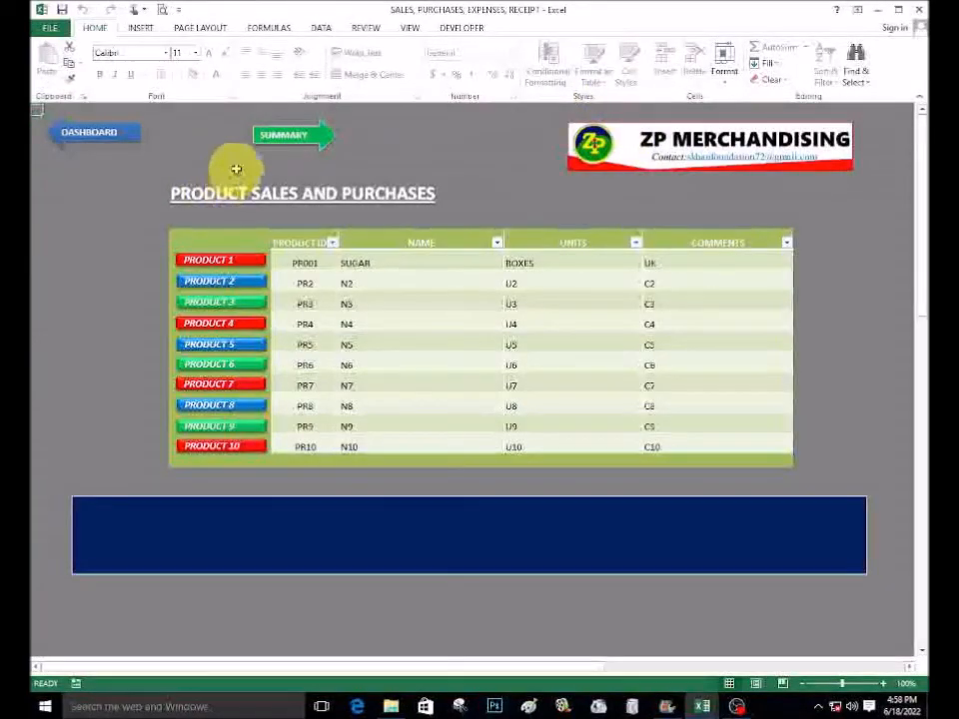
left_click(298, 137)
left_click(622, 128)
left_click(105, 146)
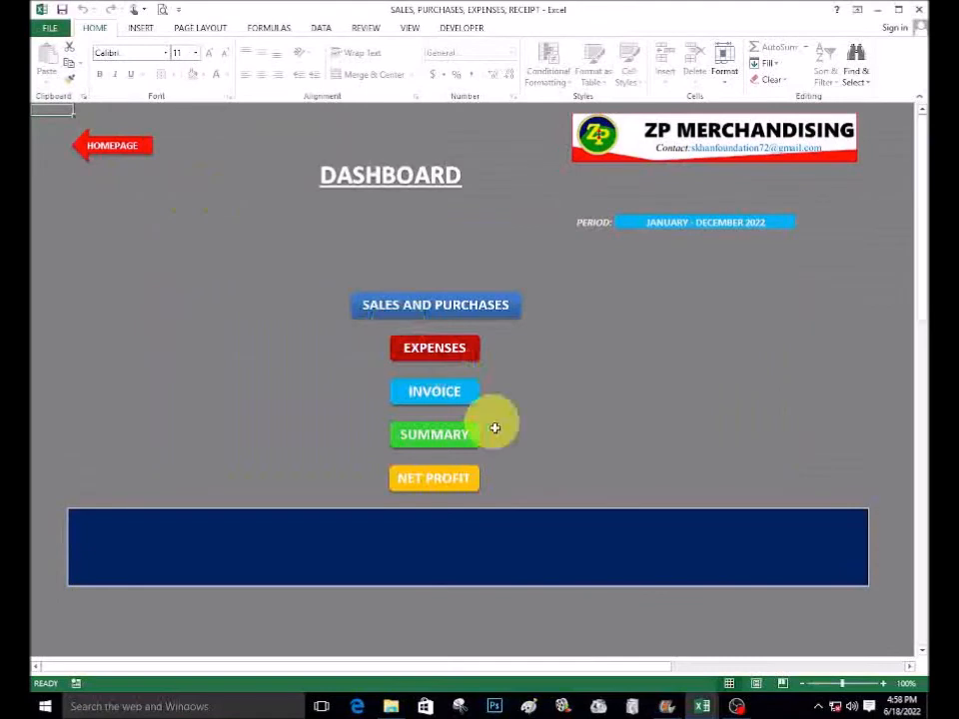
- Review the gross profit figures in the product sales and purchases summary and return to the dashboard through the product list
left_click(457, 441)
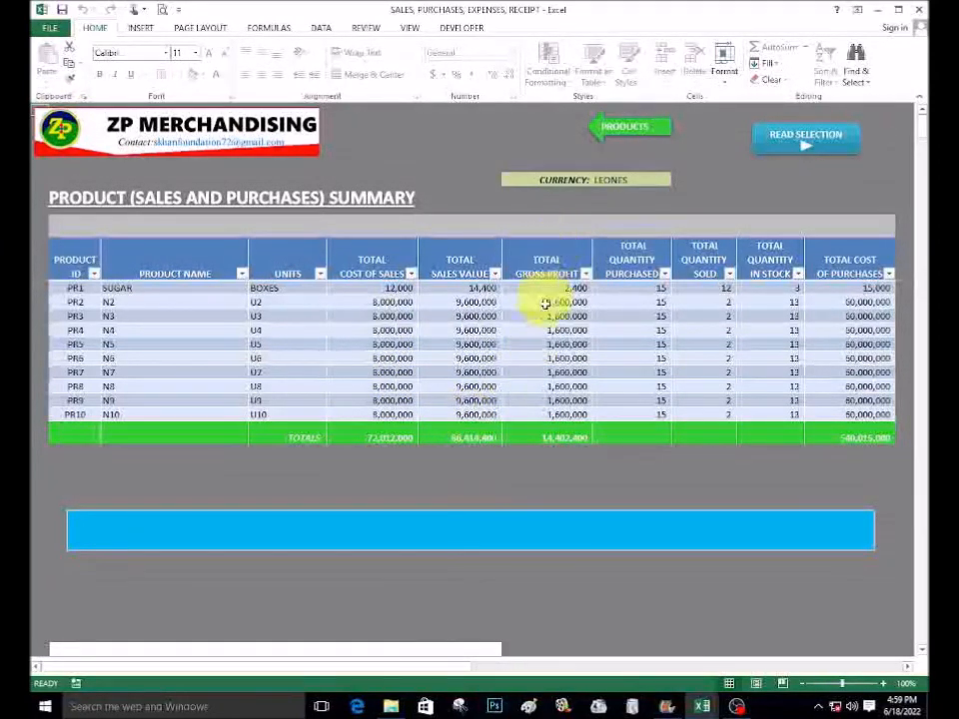
left_click(621, 128)
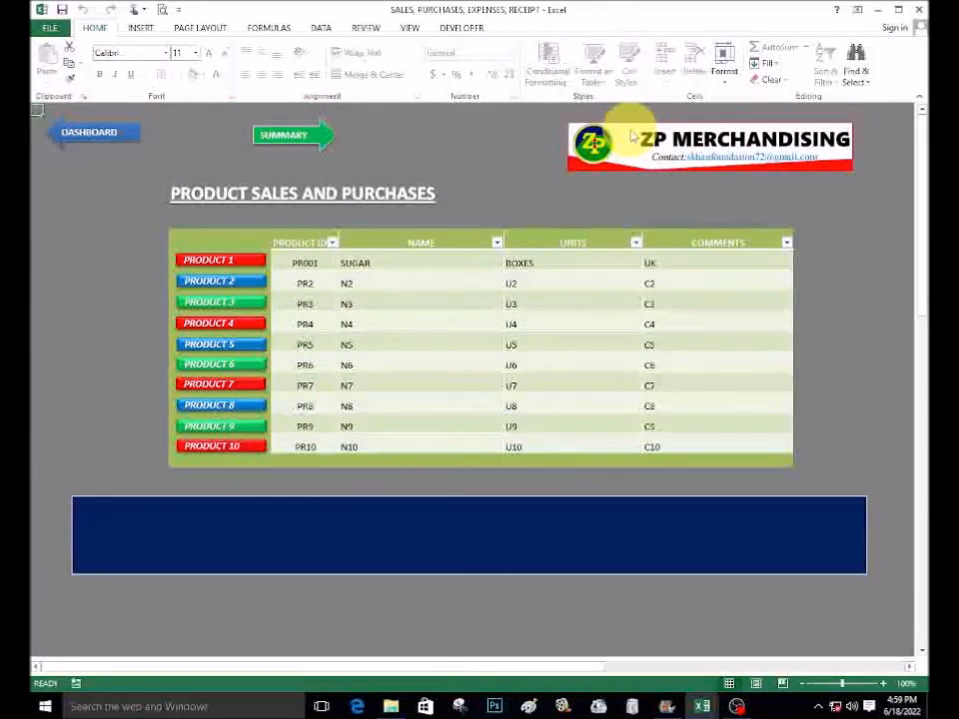
left_click(90, 132)
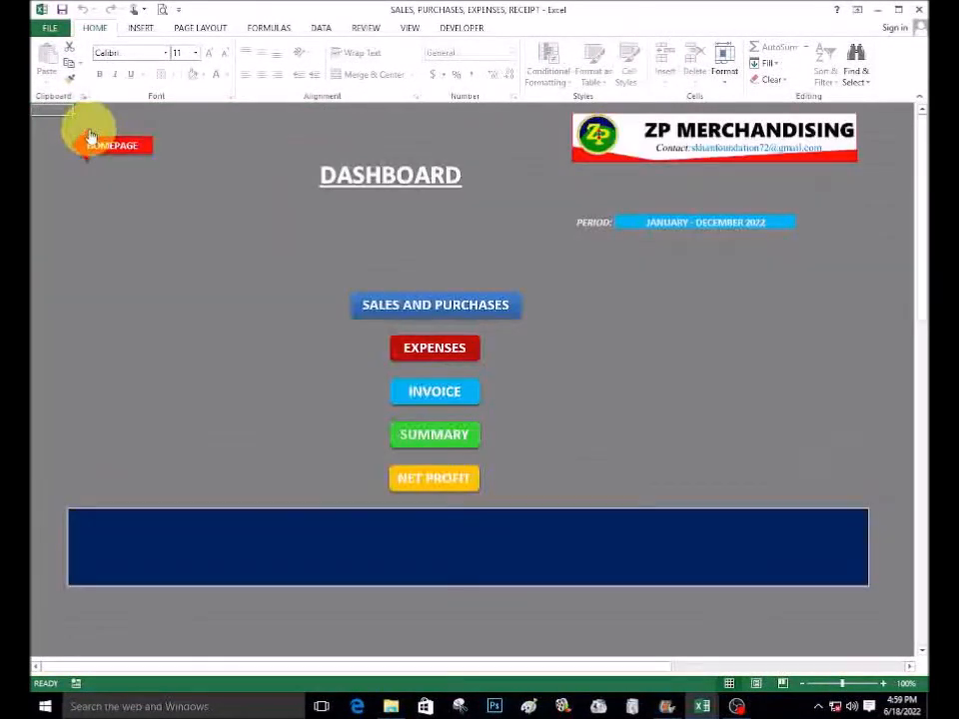
- Trace the Total Gross Profit figure on the Net Profit sheet to its source in the product summary and return to the dashboard
left_click(433, 486)
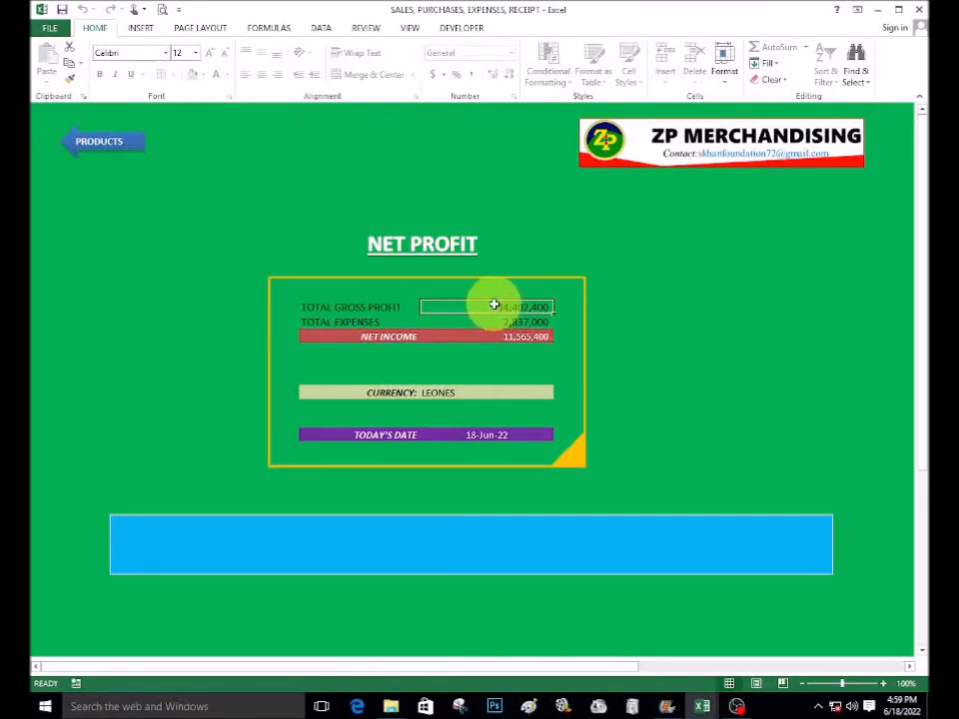
double_click(487, 306)
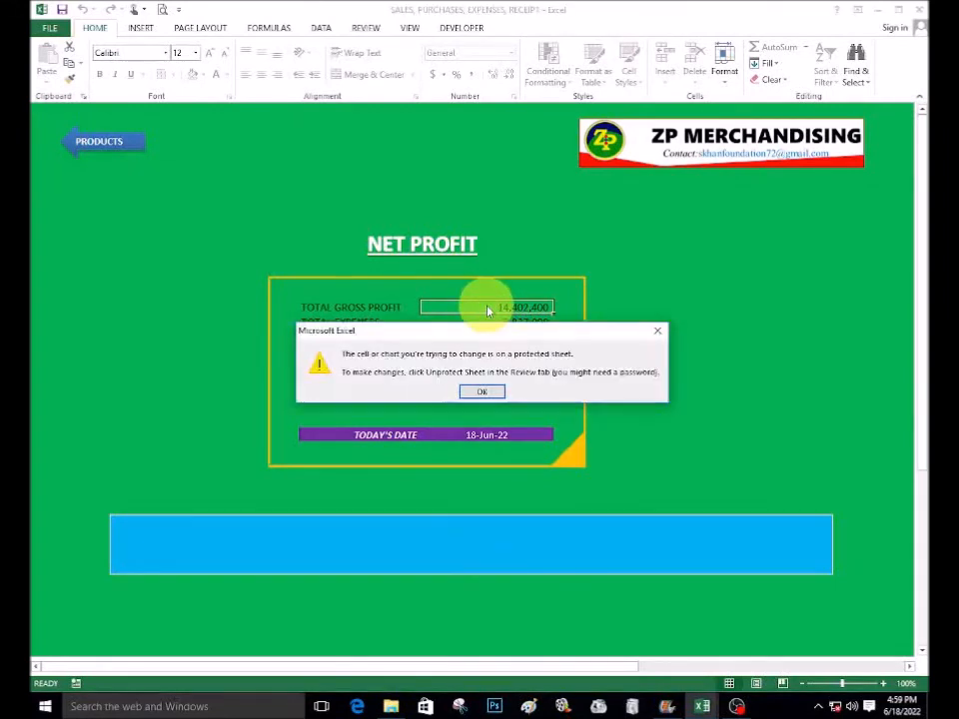
left_click(489, 396)
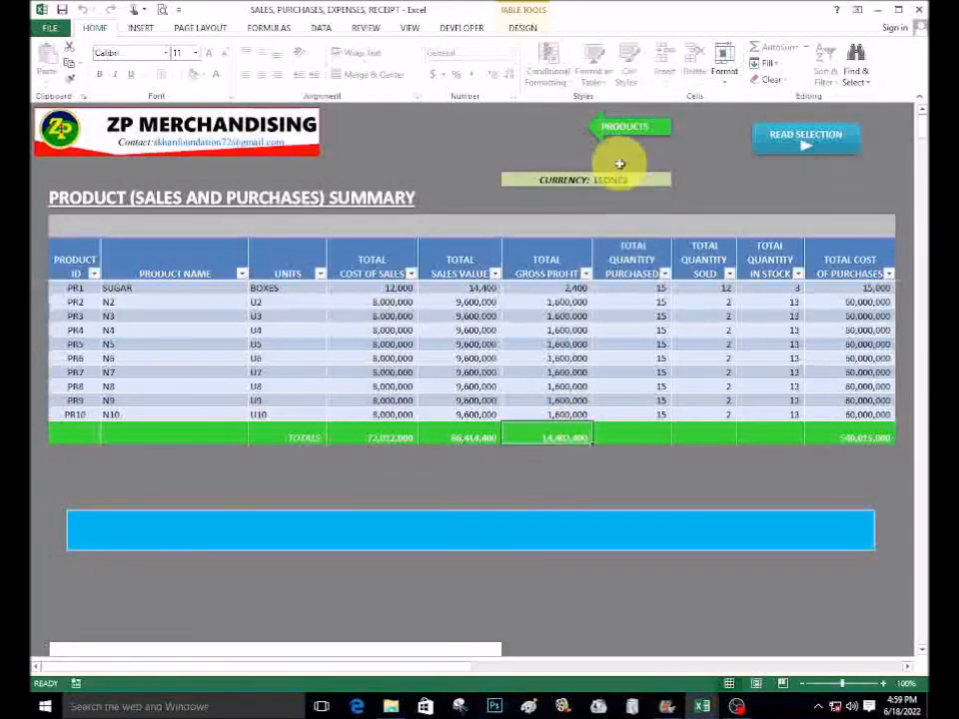
left_click(622, 130)
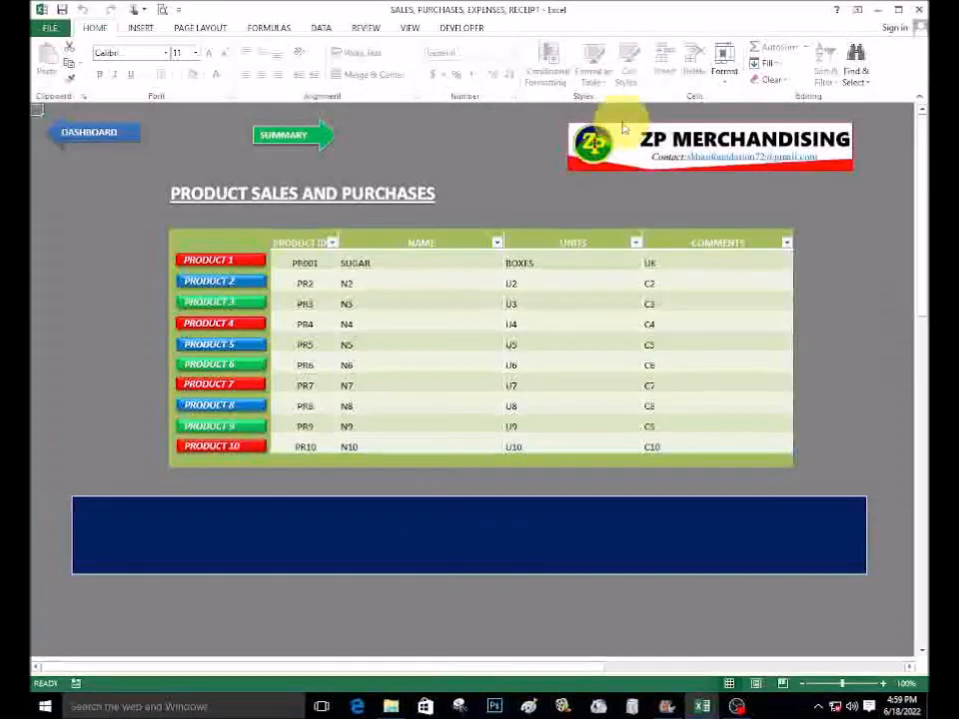
left_click(93, 136)
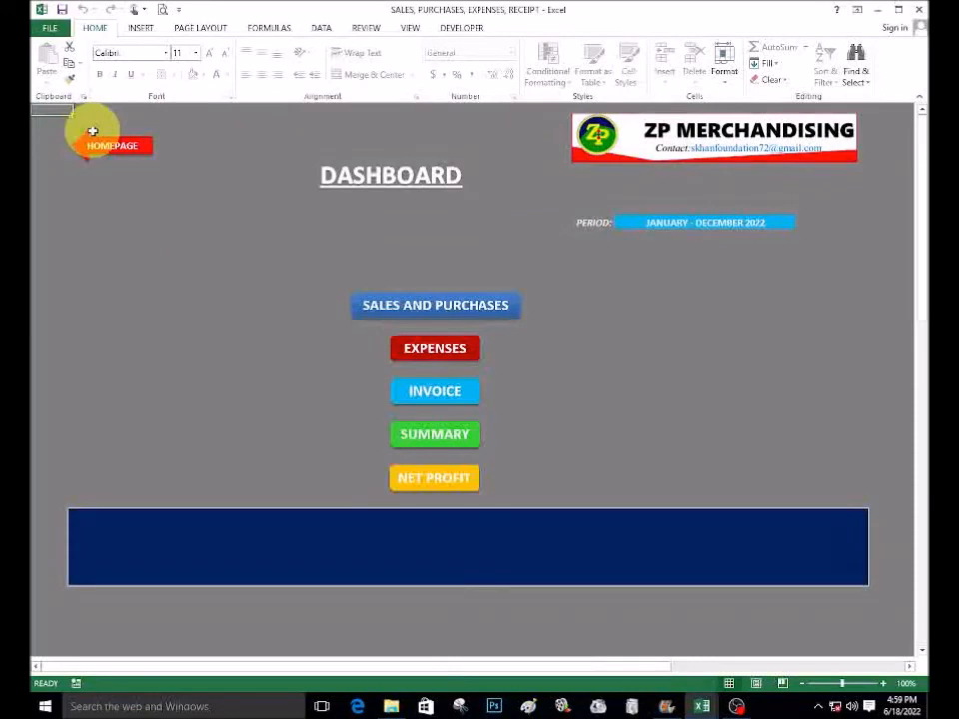
- Recheck the product summary from the dashboard and go back to the dashboard by way of the product list
left_click(459, 442)
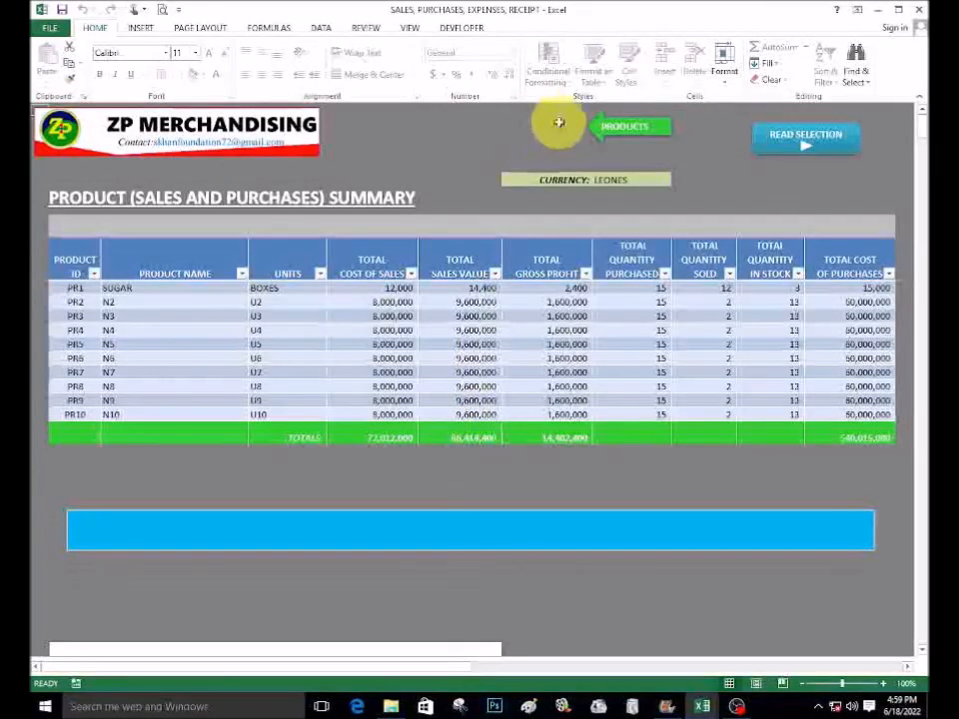
left_click(623, 134)
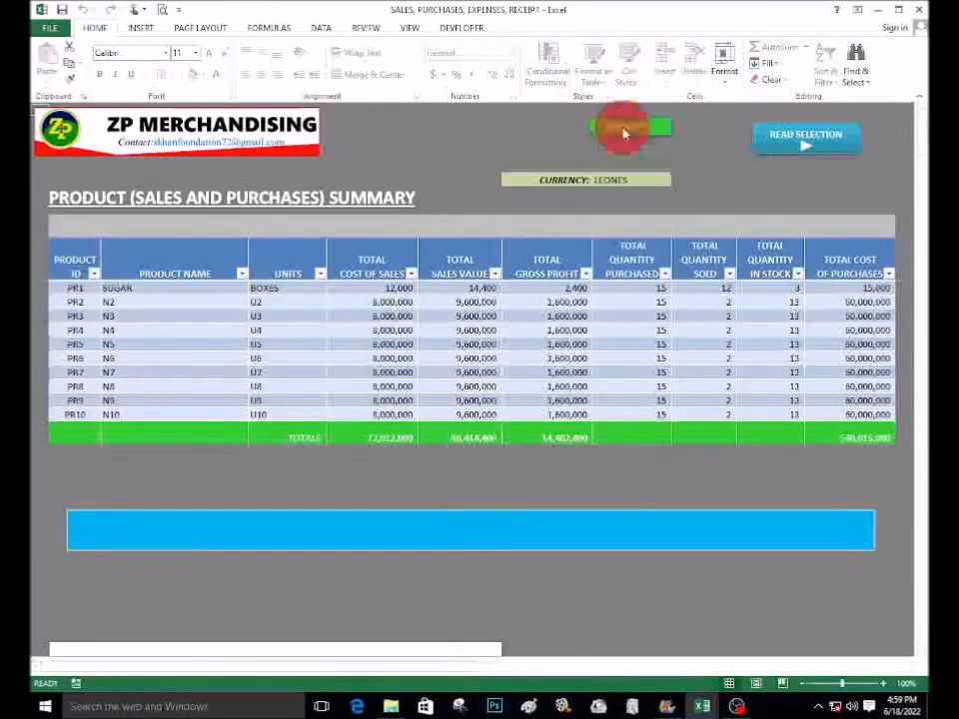
left_click(103, 134)
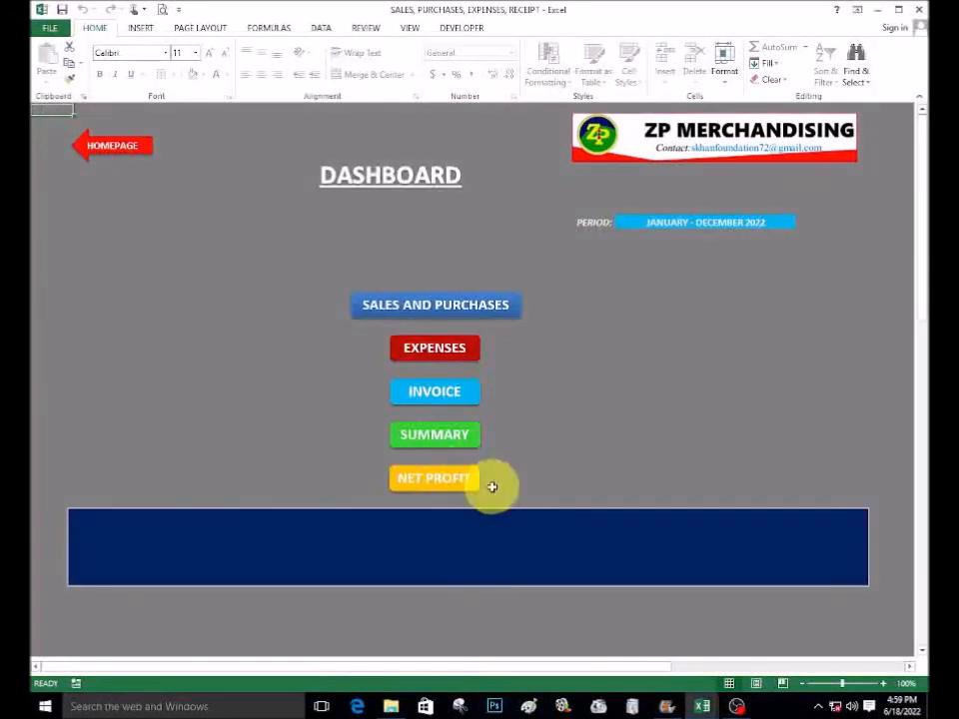
- Trace the Total Expenses figure on the Net Profit sheet to its source in the expenses sheet and return to the dashboard
left_click(421, 484)
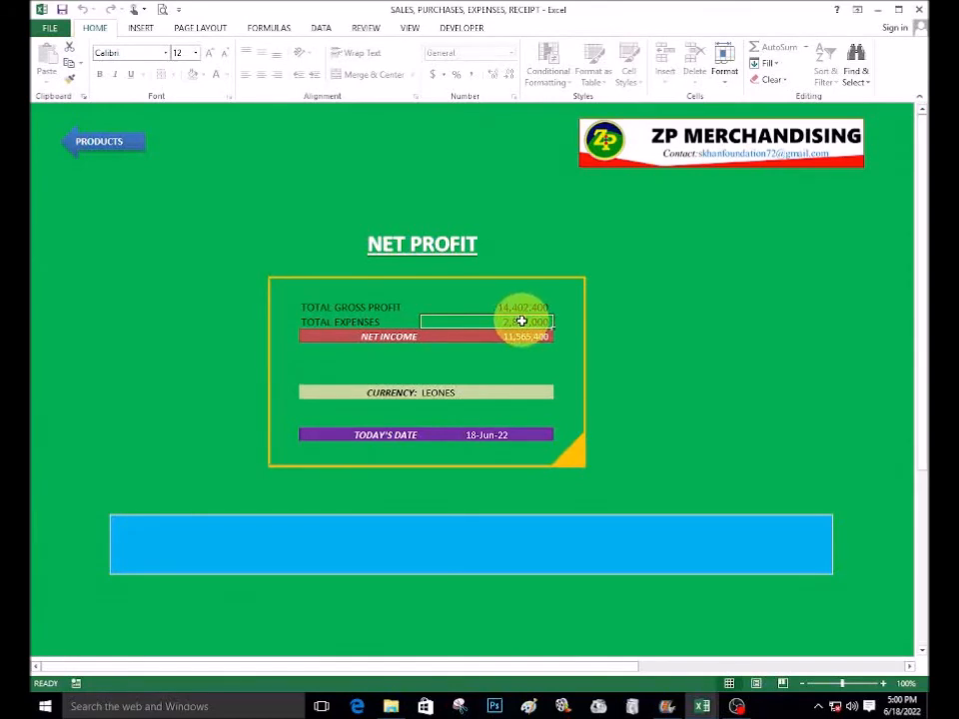
double_click(522, 323)
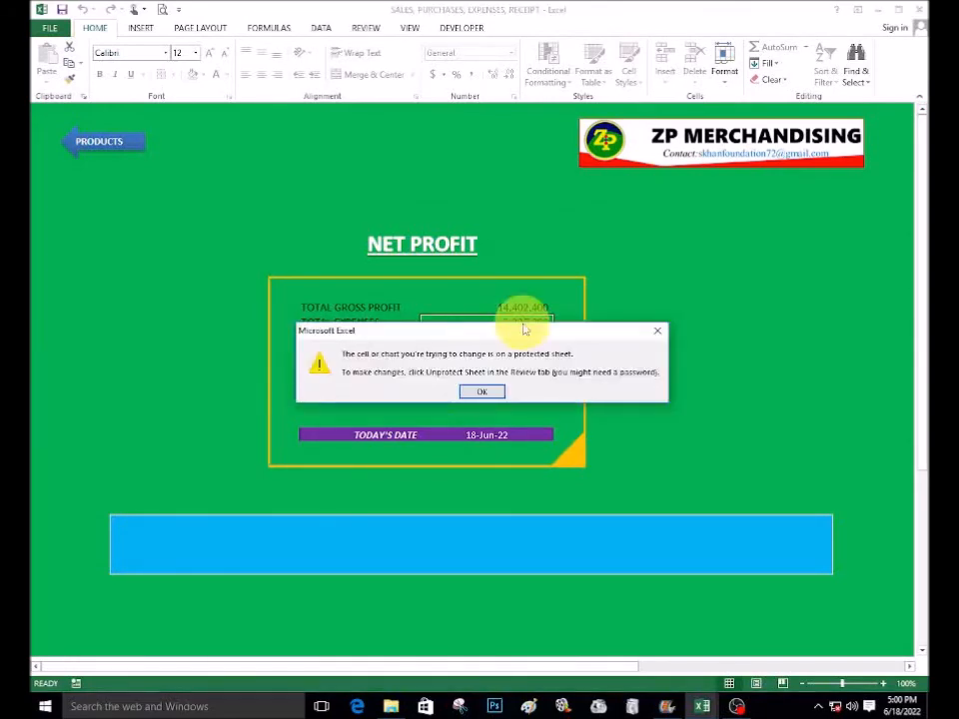
left_click(486, 393)
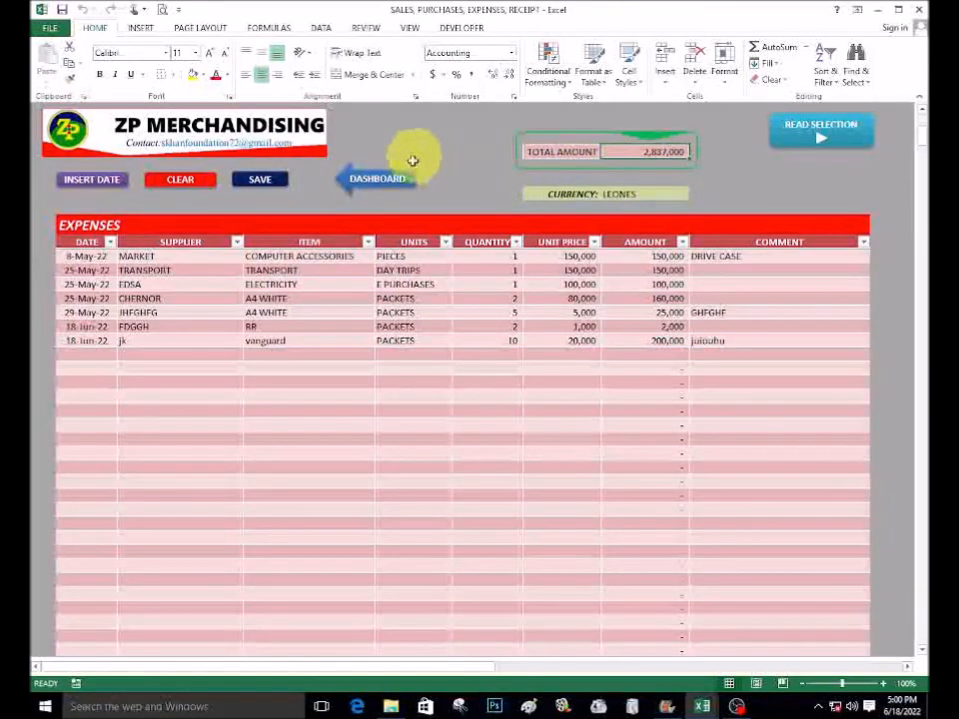
left_click(376, 182)
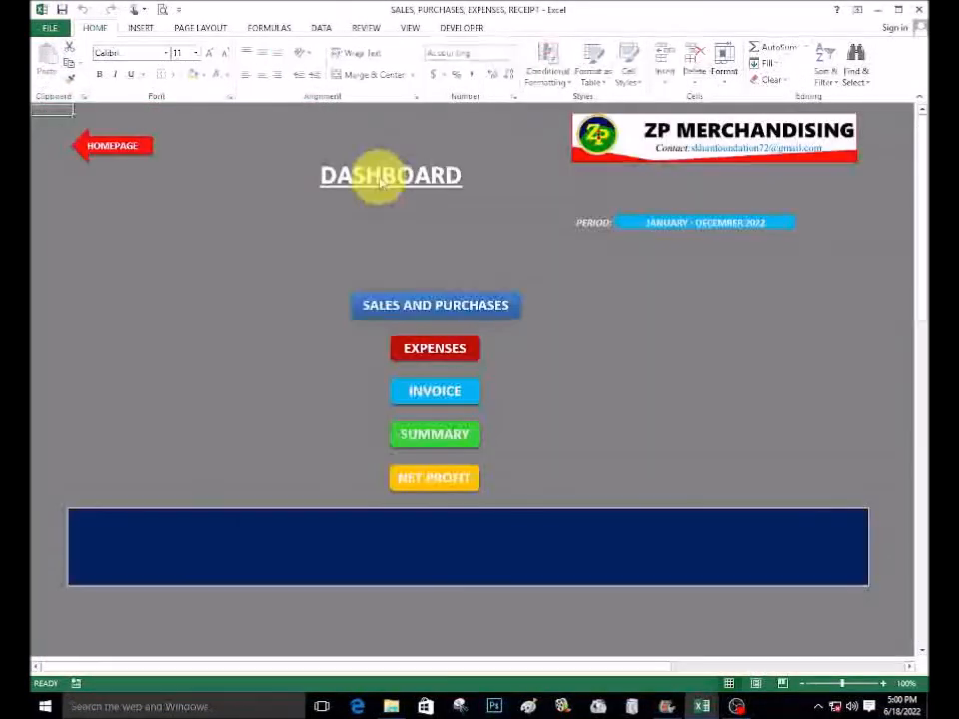
- Examine the Net Income figure on the Net Profit sheet, the gross profit and expenses behind it, and the currency field
left_click(449, 484)
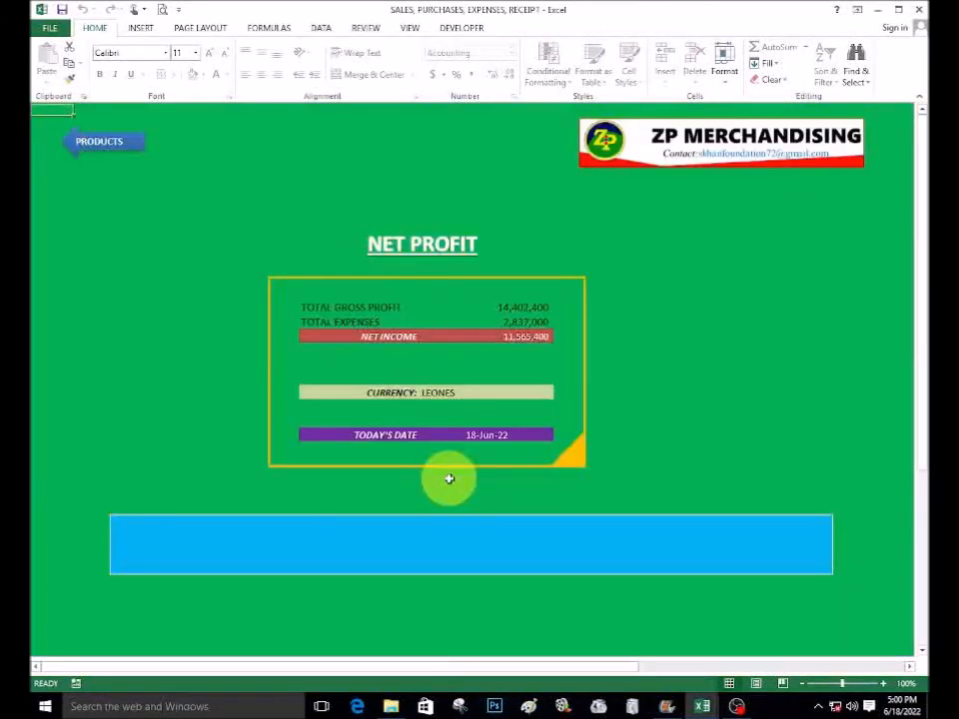
double_click(524, 337)
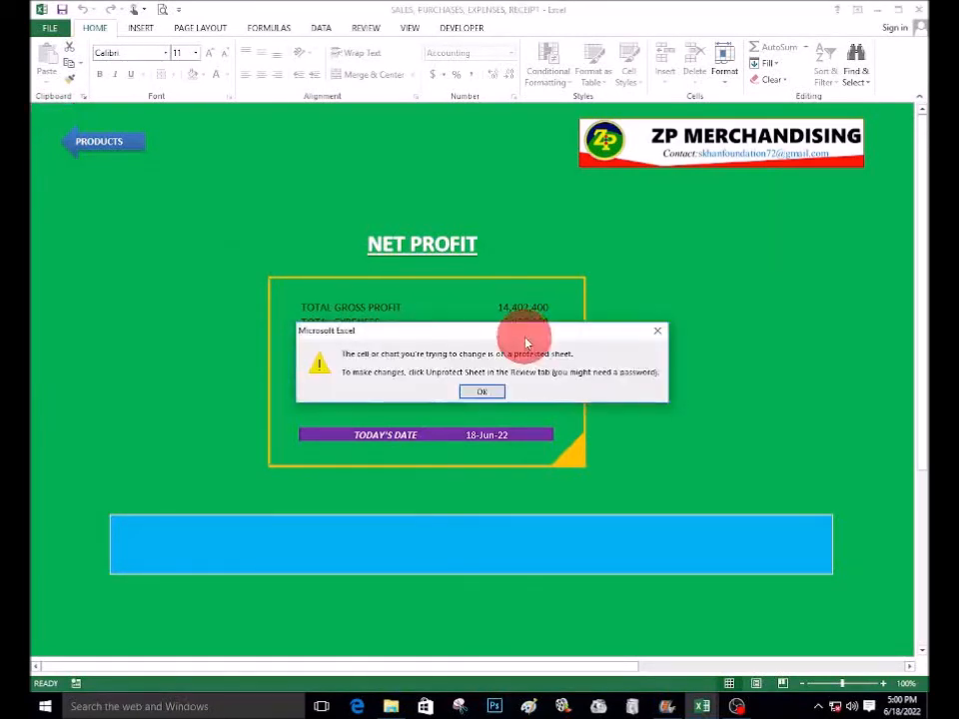
left_click(497, 394)
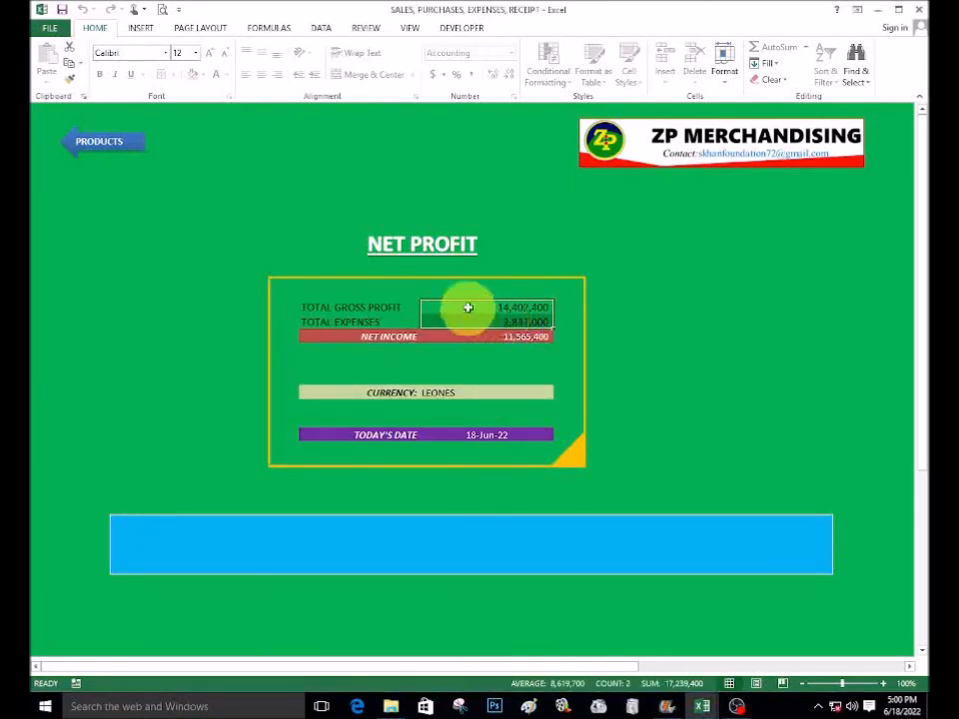
left_click(518, 392)
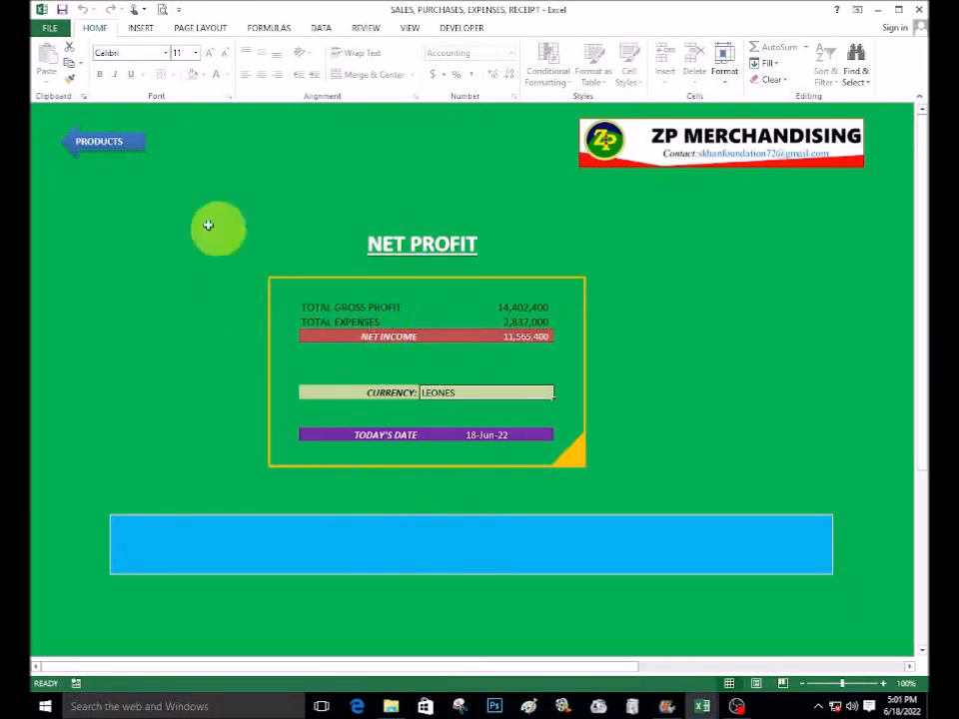
- Return from the Net Profit sheet to the dashboard through the product list and close the workbook
left_click(114, 147)
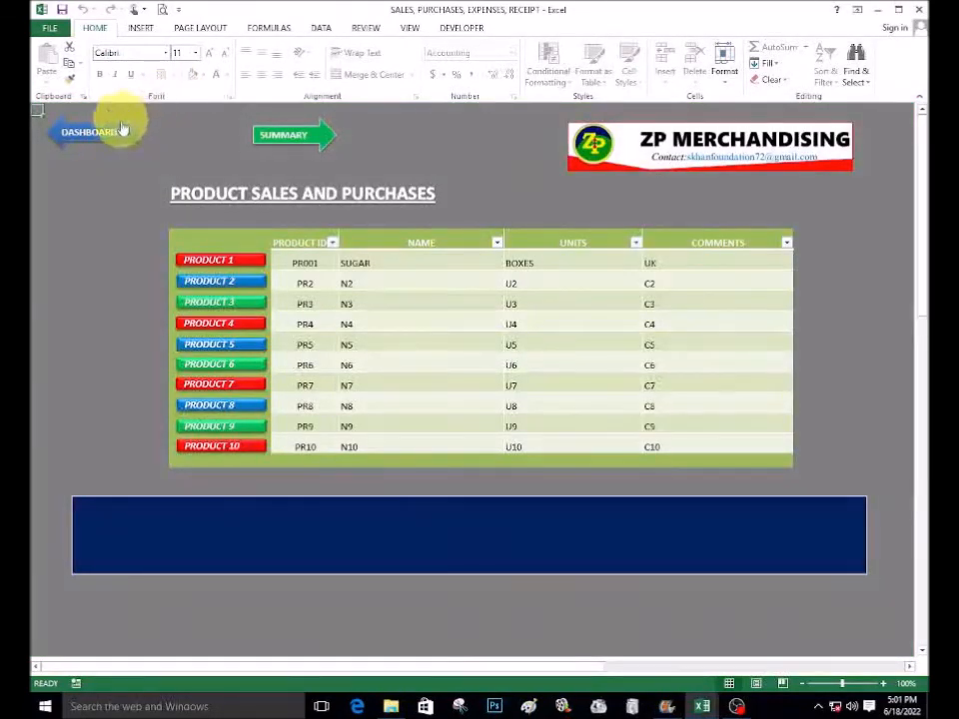
left_click(100, 138)
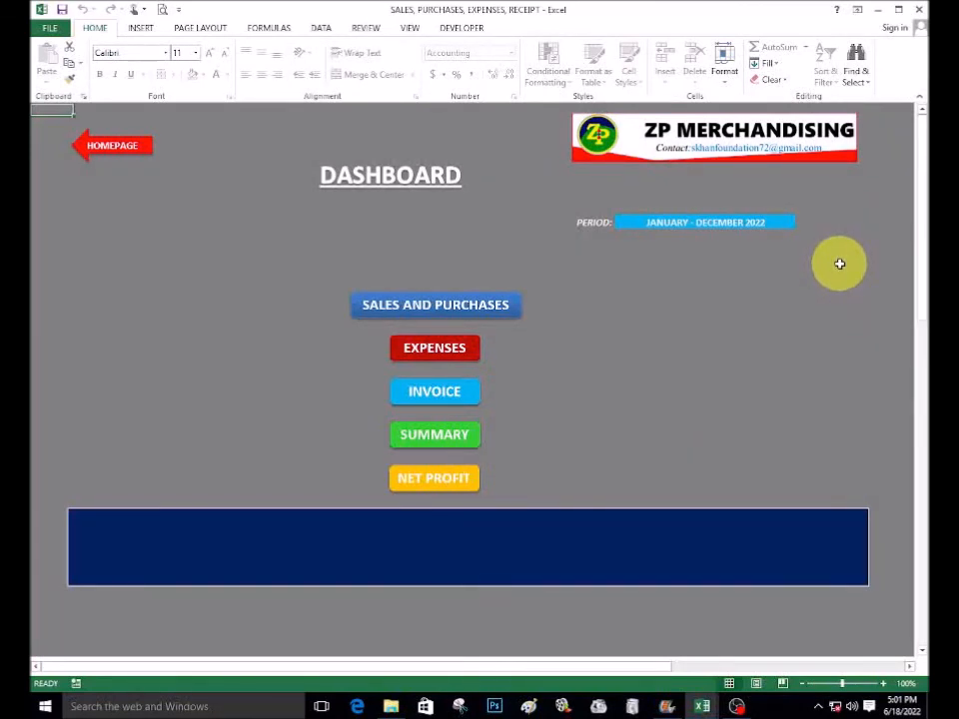
left_click(917, 12)
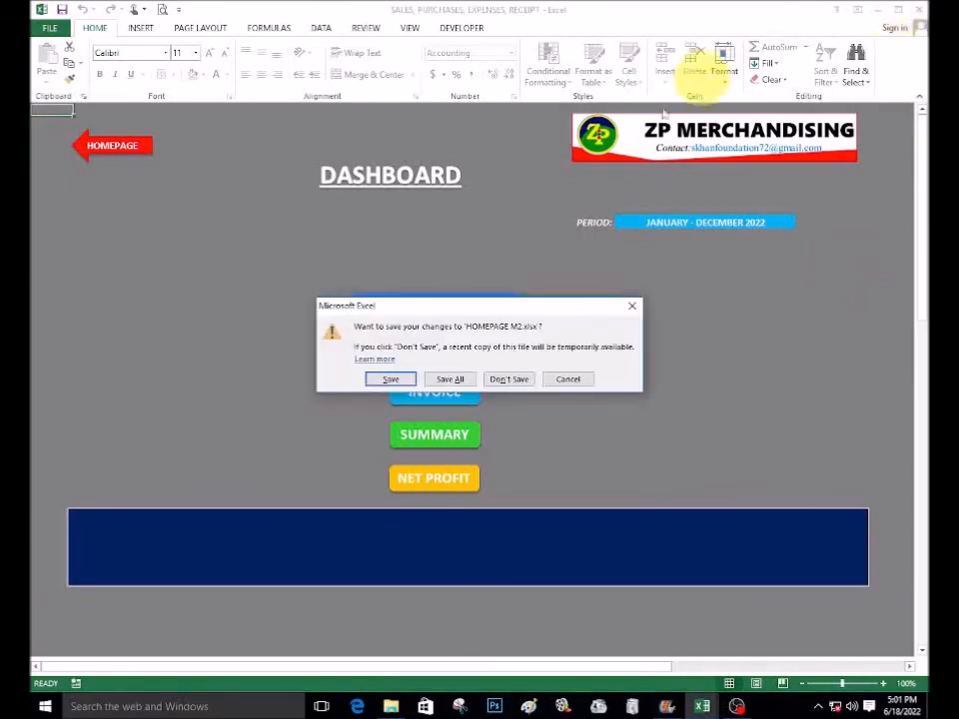